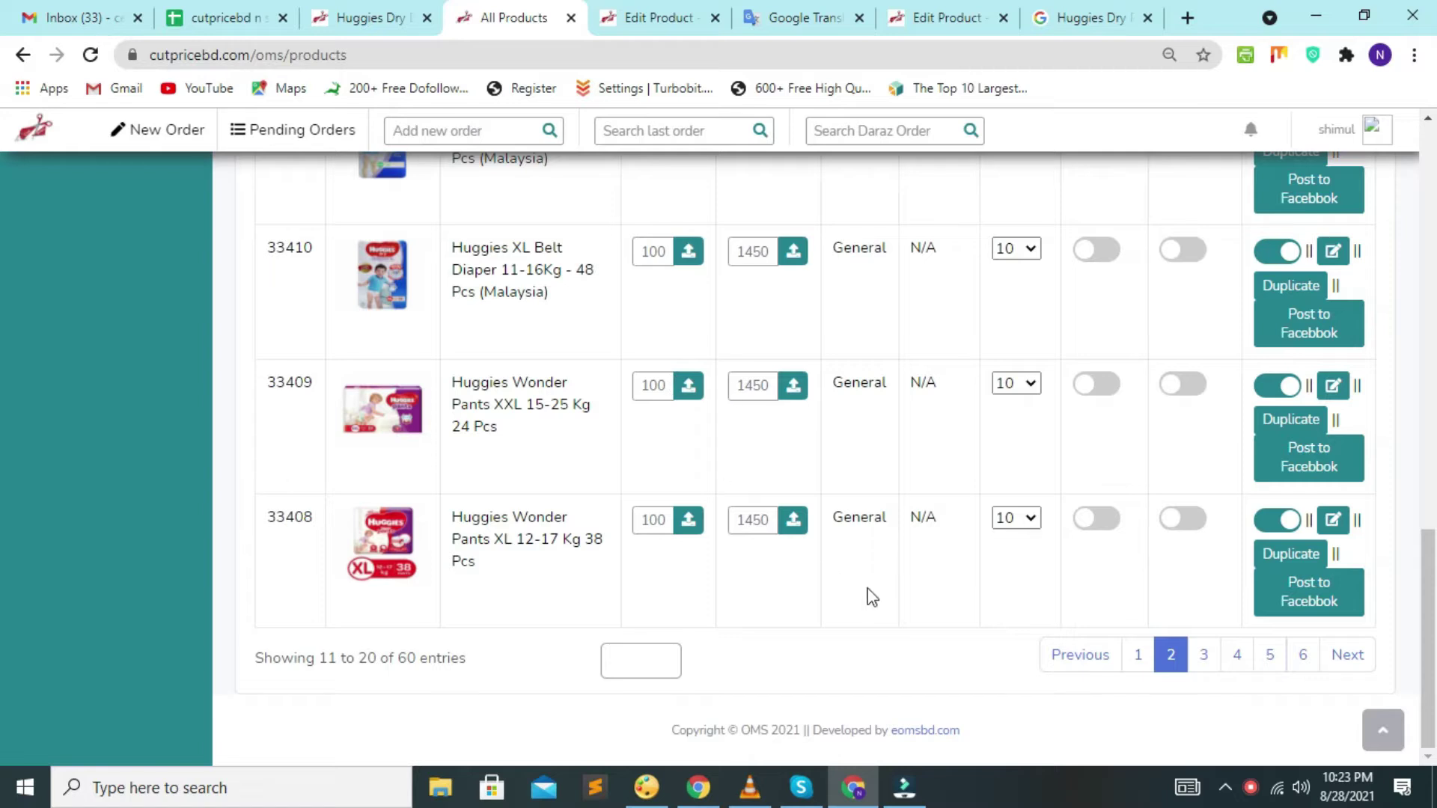
Step: Open the Huggies Wonder Pants XXL 15-25 Kg 24 Pcs product for editing and look over its basic information
click(1333, 388)
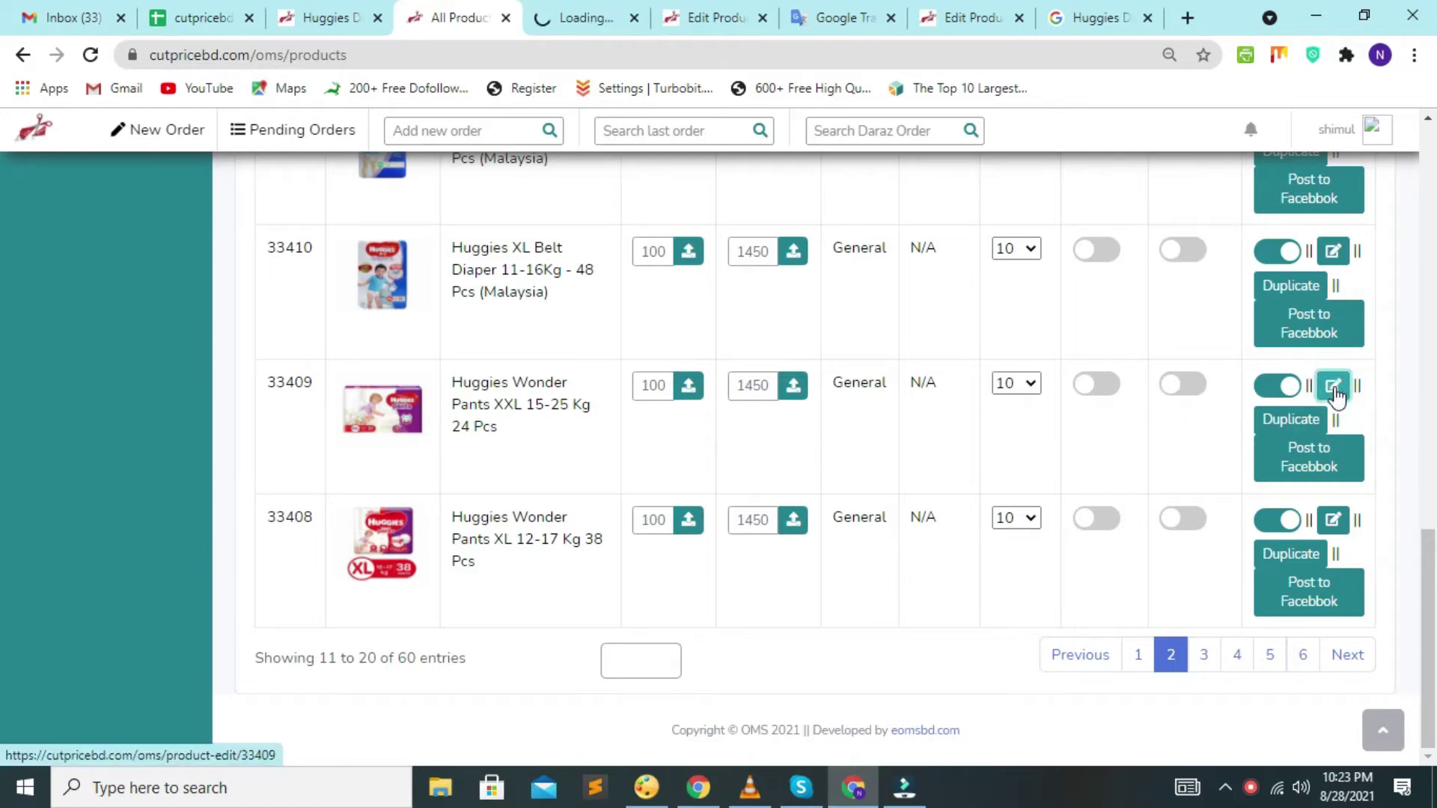
click(866, 10)
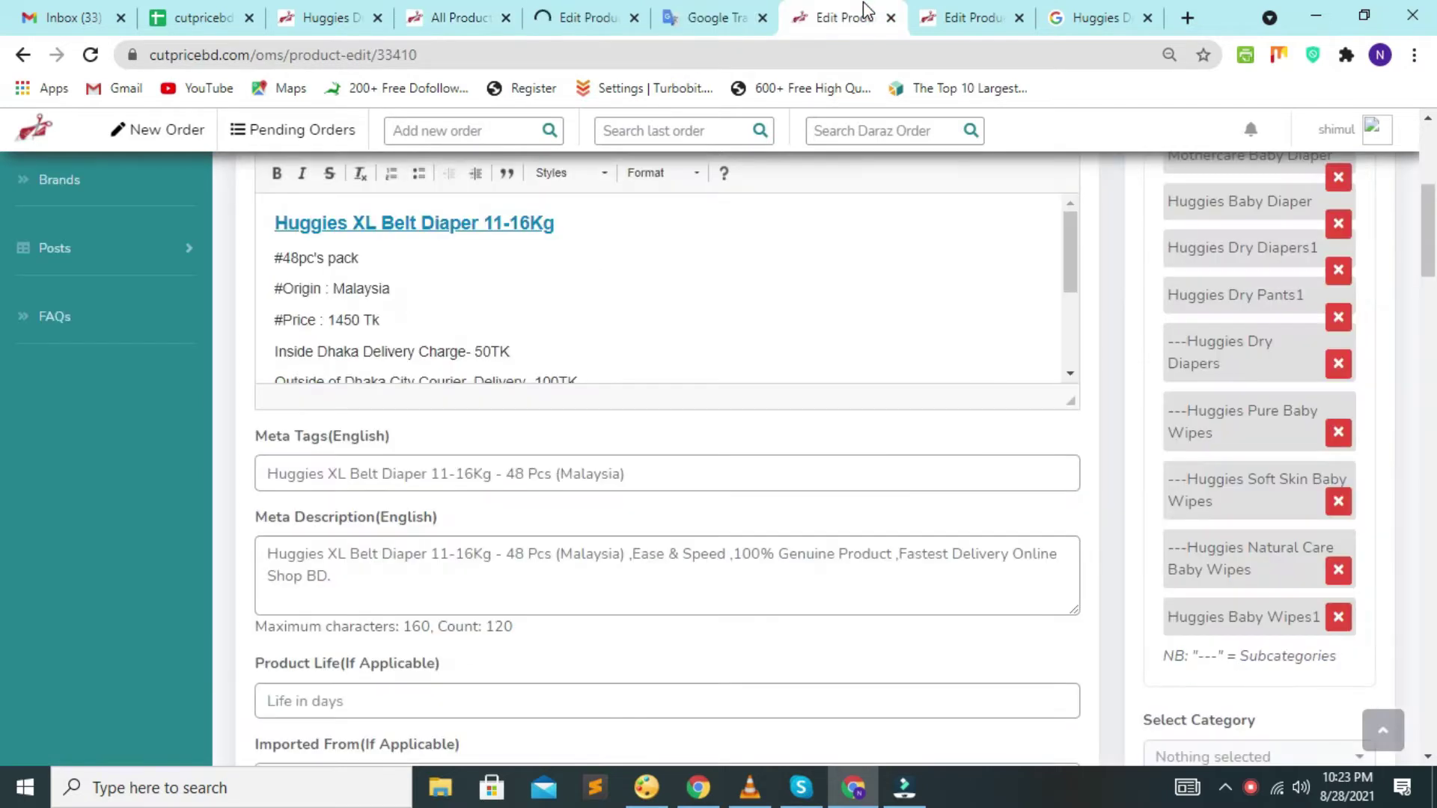
click(586, 18)
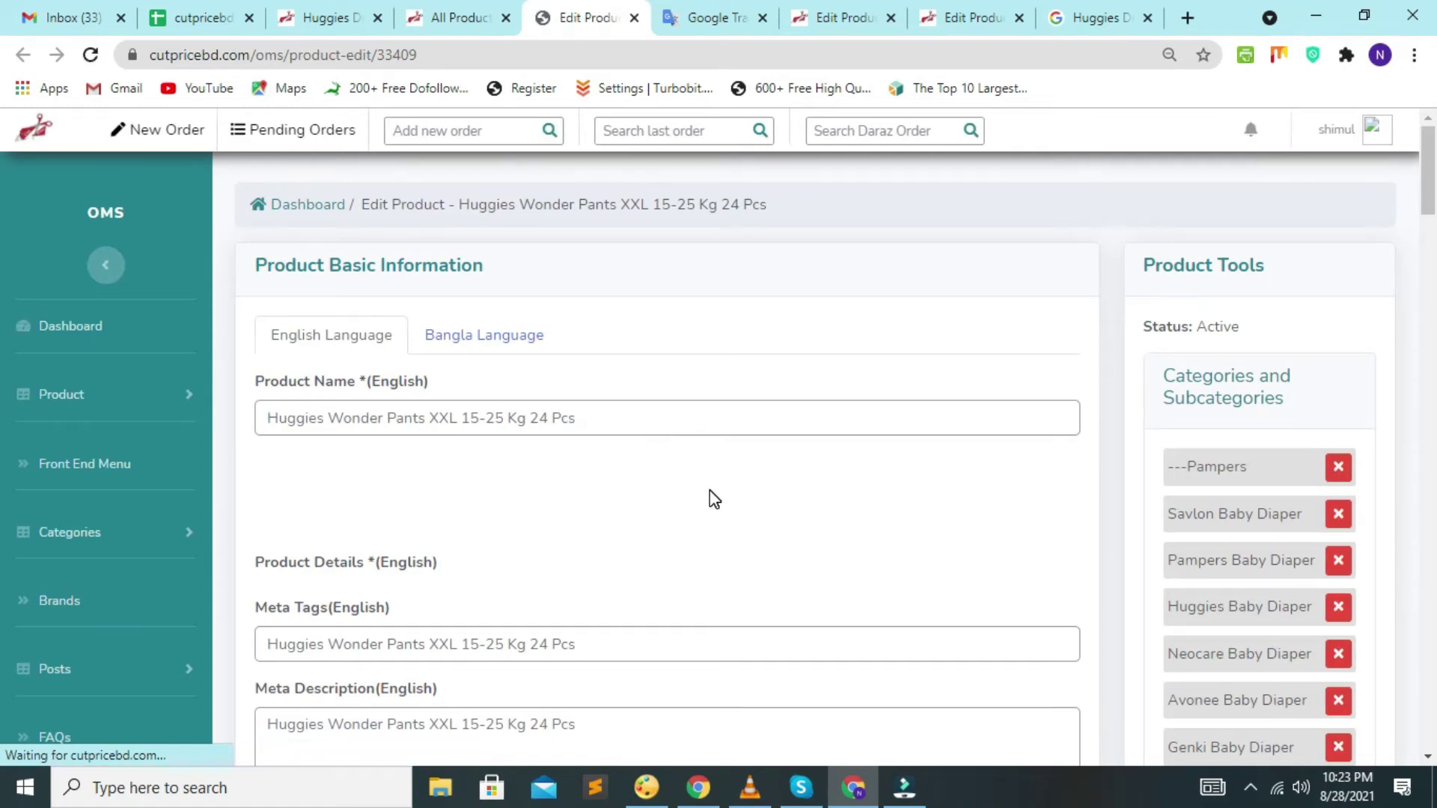
scroll(741, 430, down, 2)
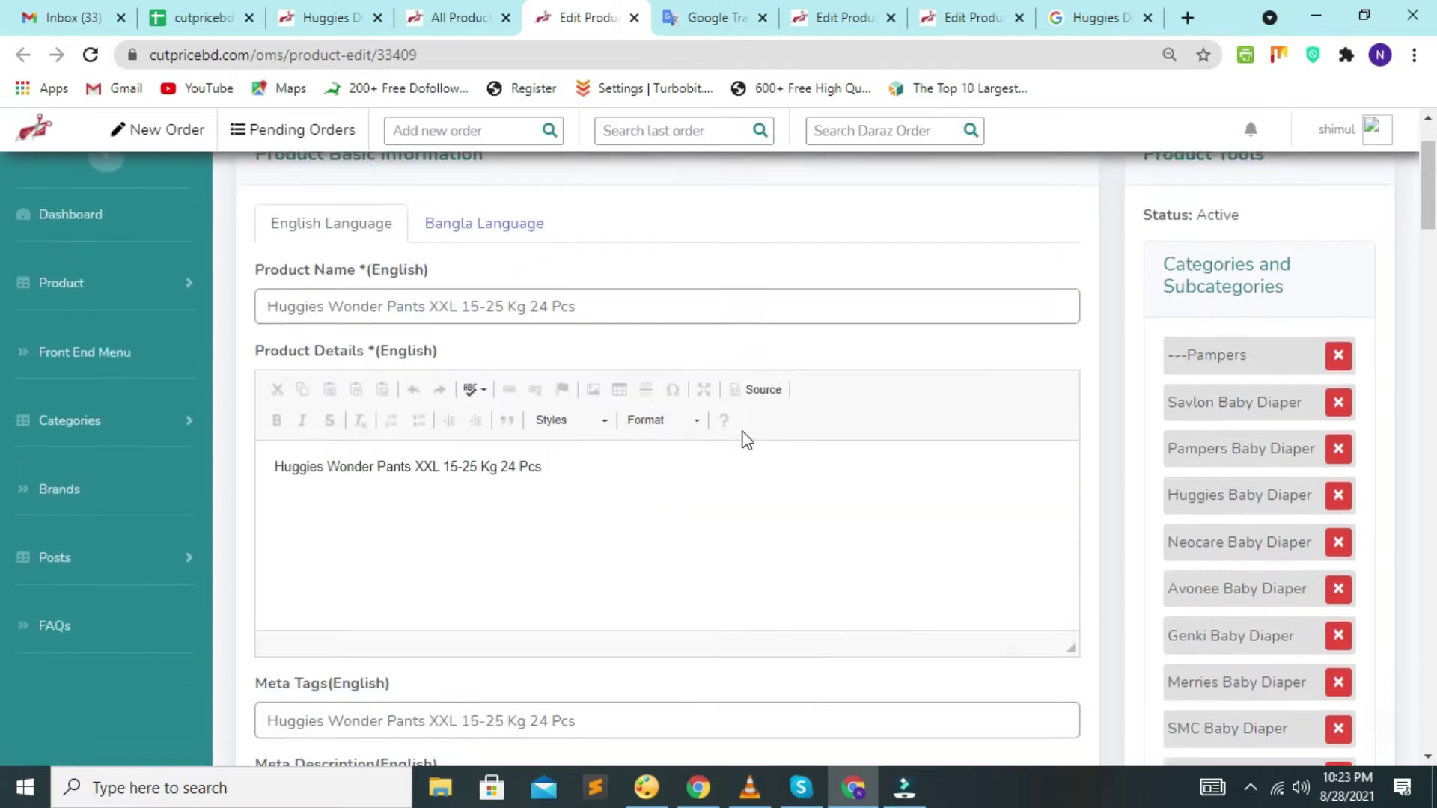
scroll(743, 431, up, 1)
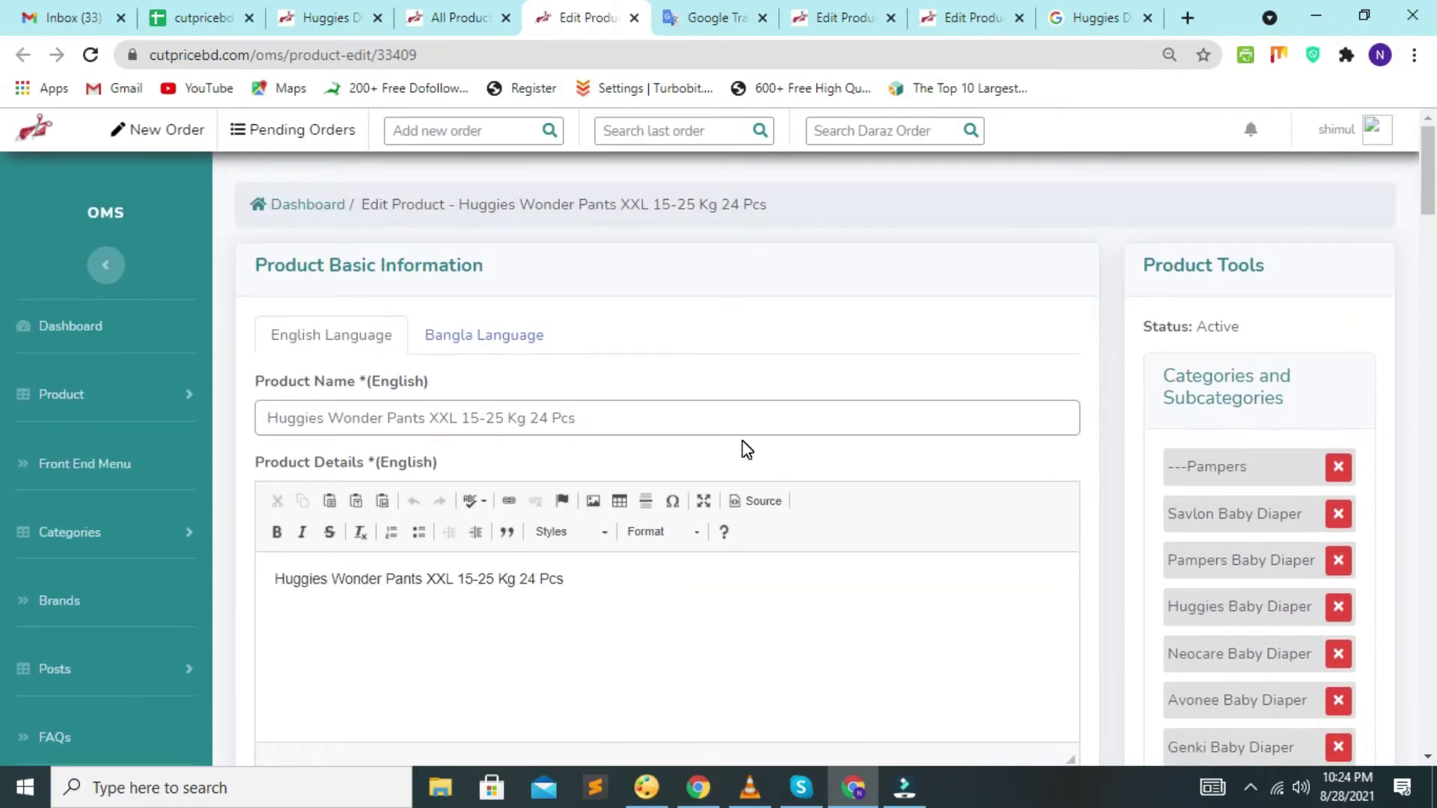
scroll(741, 441, down, 3)
scroll(763, 502, up, 3)
scroll(805, 539, down, 3)
scroll(823, 509, down, 3)
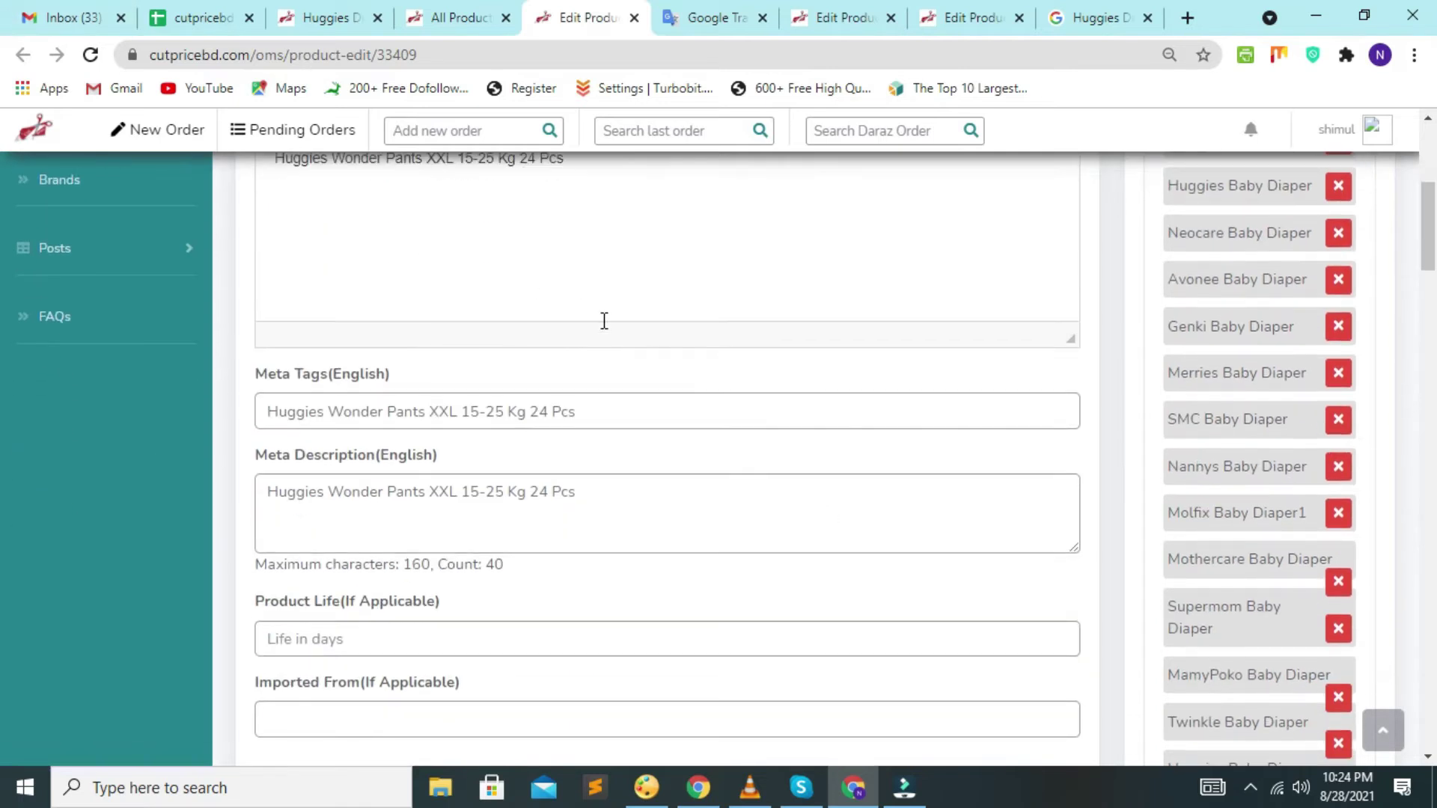
scroll(604, 321, up, 4)
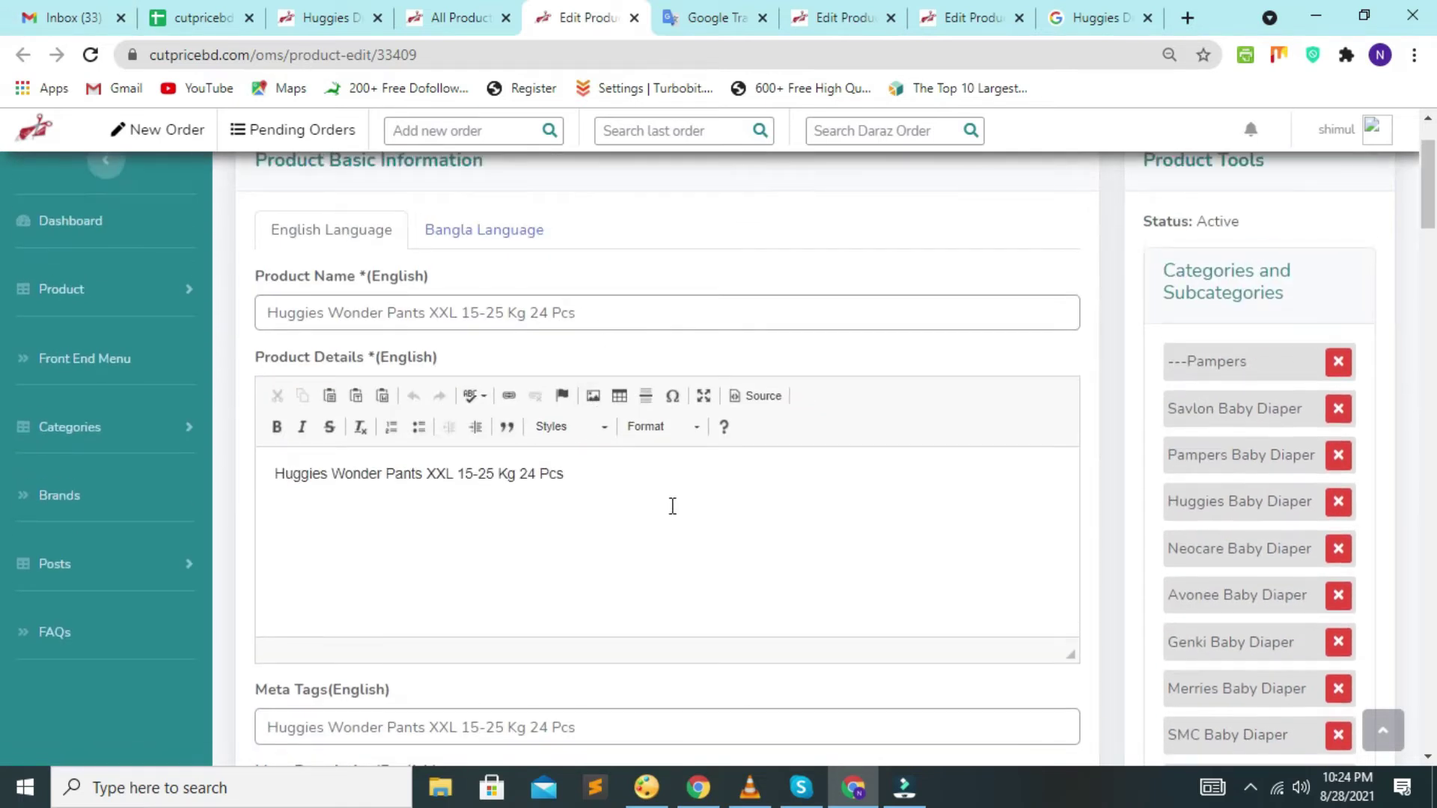
click(641, 305)
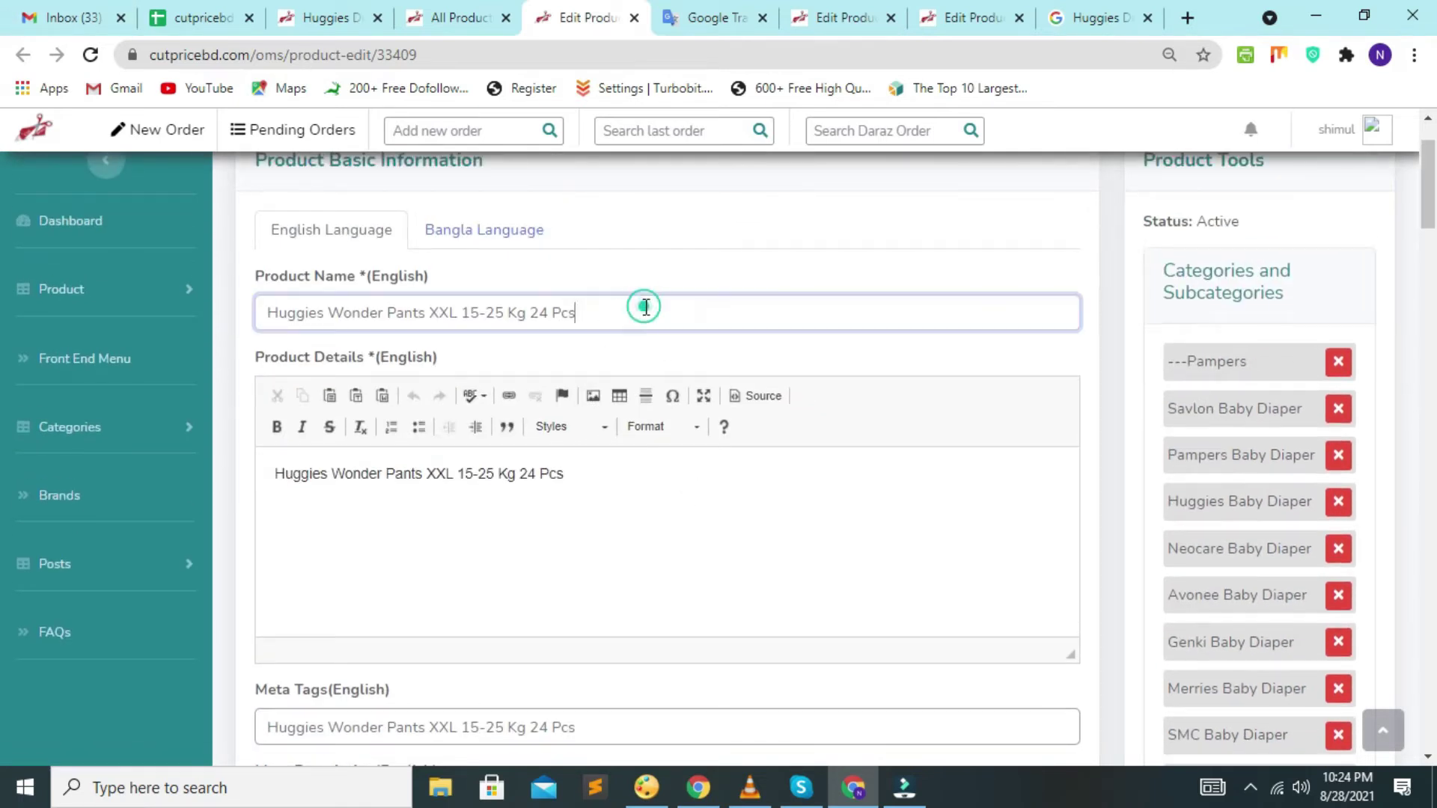
click(700, 500)
drag(636, 319, 239, 320)
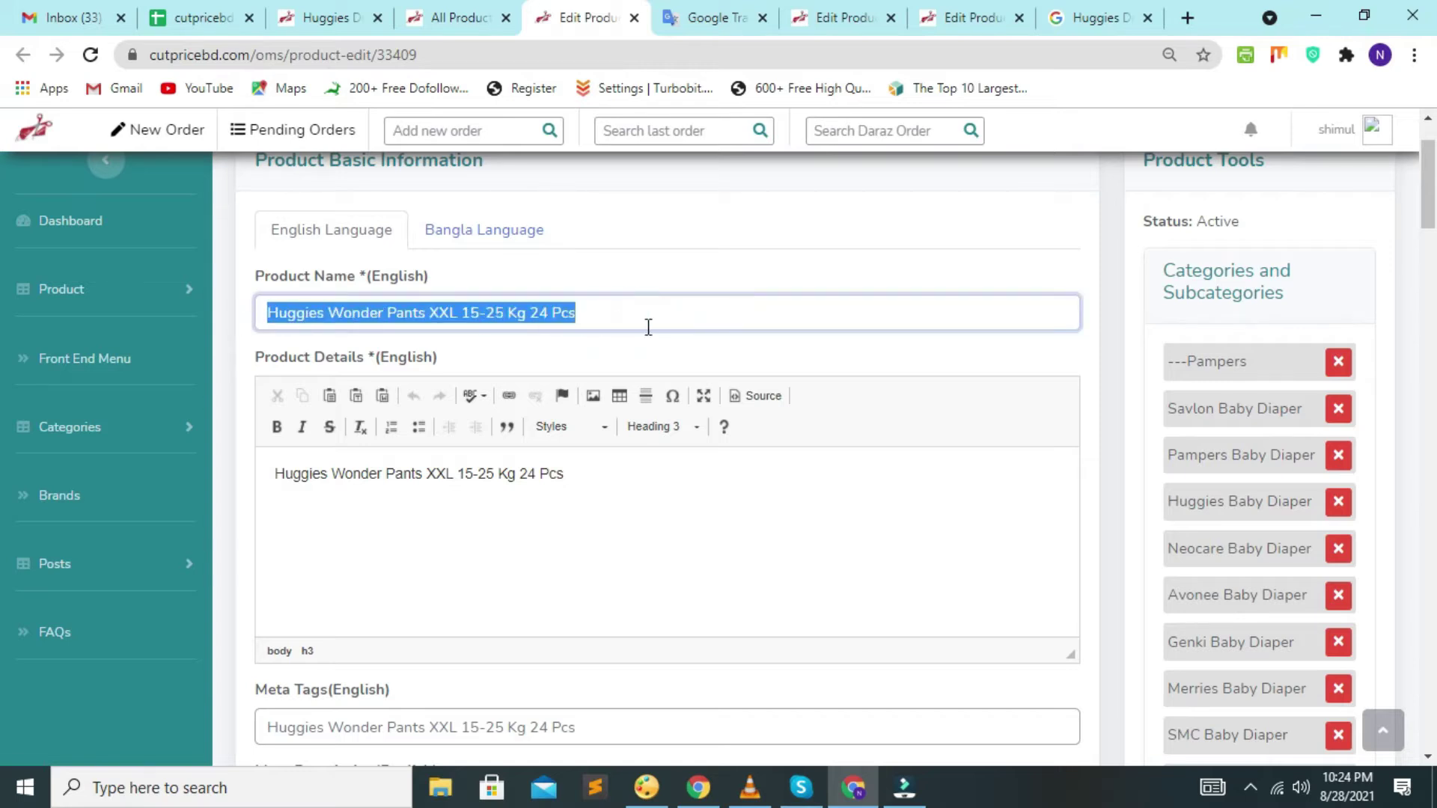
click(649, 318)
triple_click(626, 313)
triple_click(629, 317)
click(571, 313)
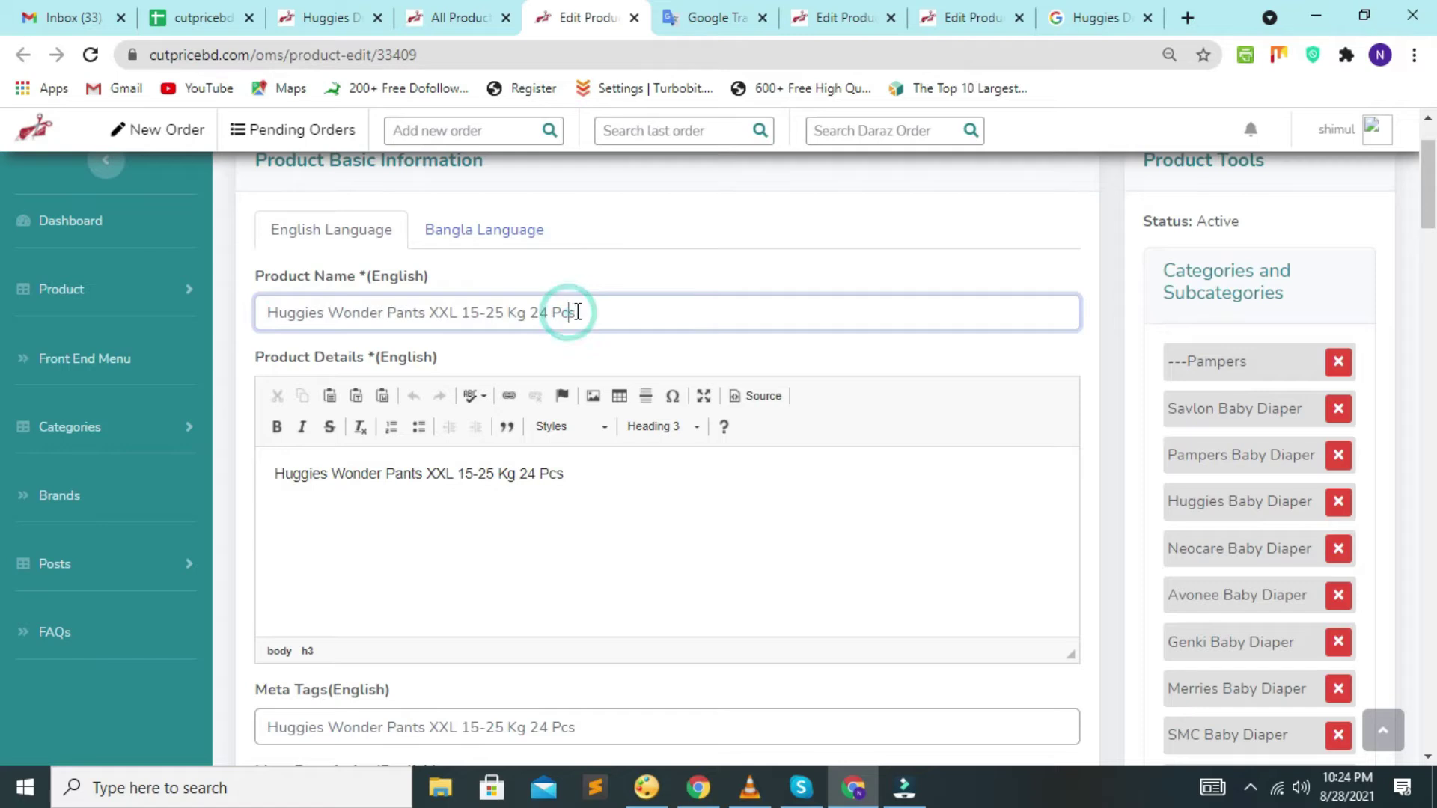
Step: Shorten the product details text to "Huggies Wonder Pants XXL" and format it as Heading 2
click(605, 490)
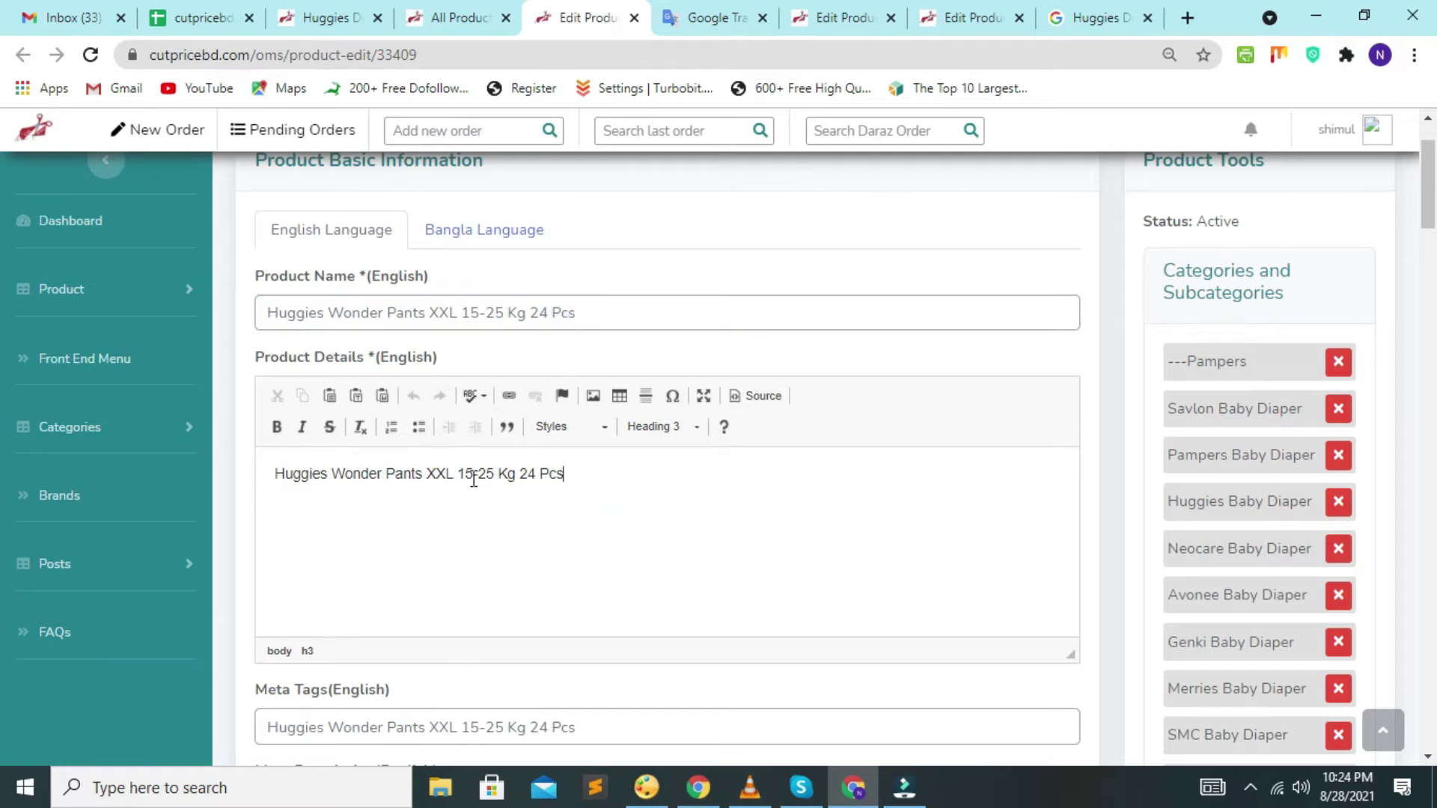
drag(458, 473, 889, 481)
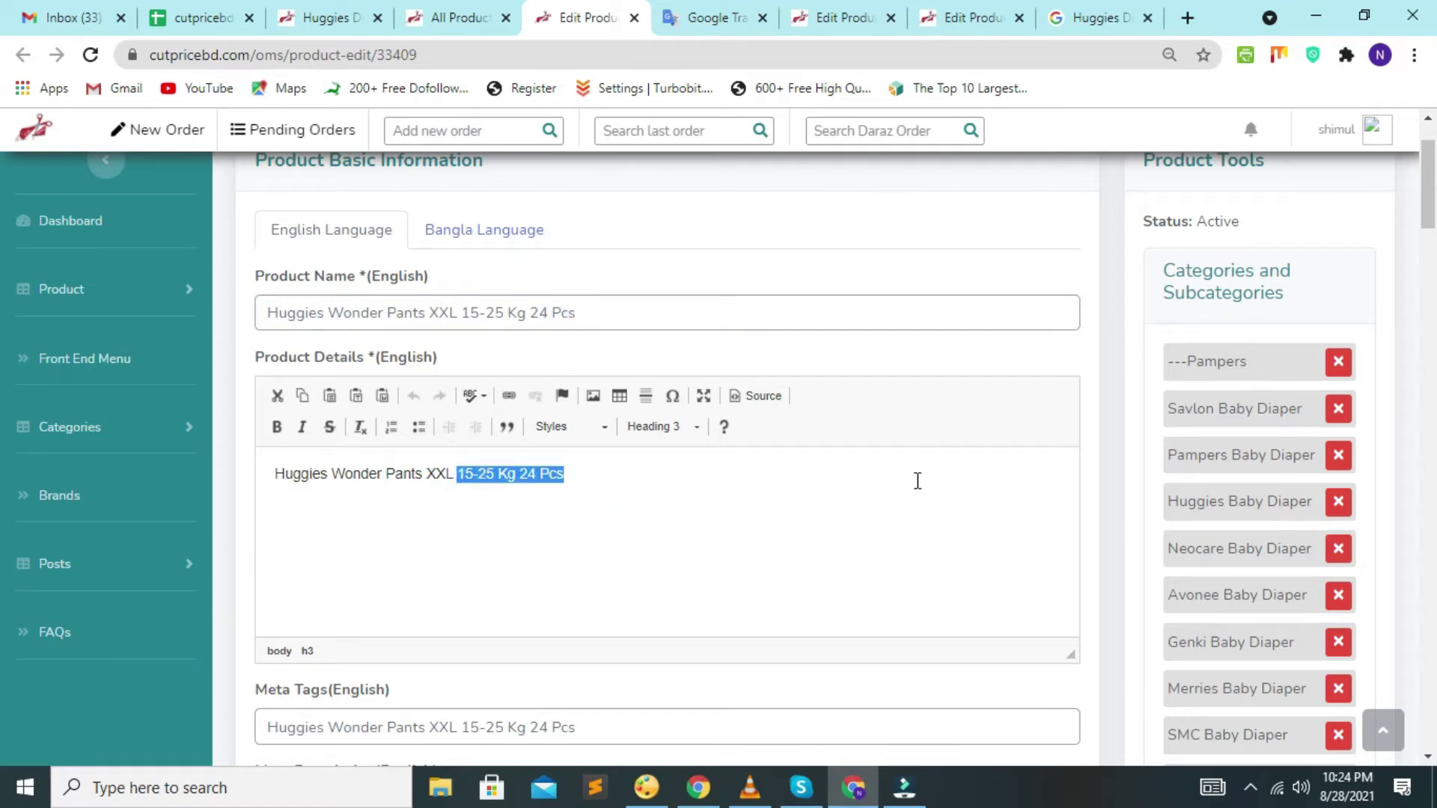
key(BackSpace)
drag(487, 474, 225, 467)
click(694, 425)
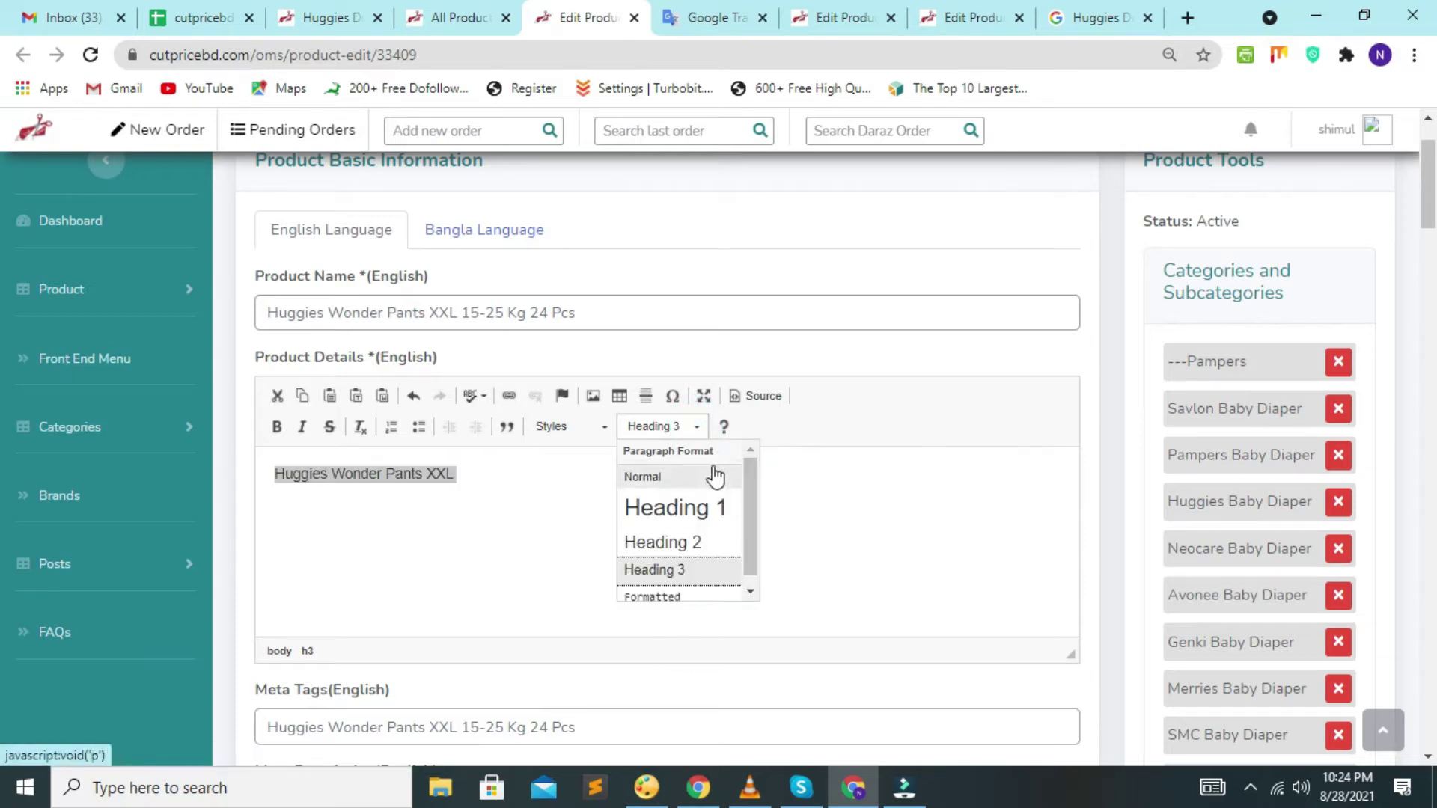
click(669, 544)
click(524, 481)
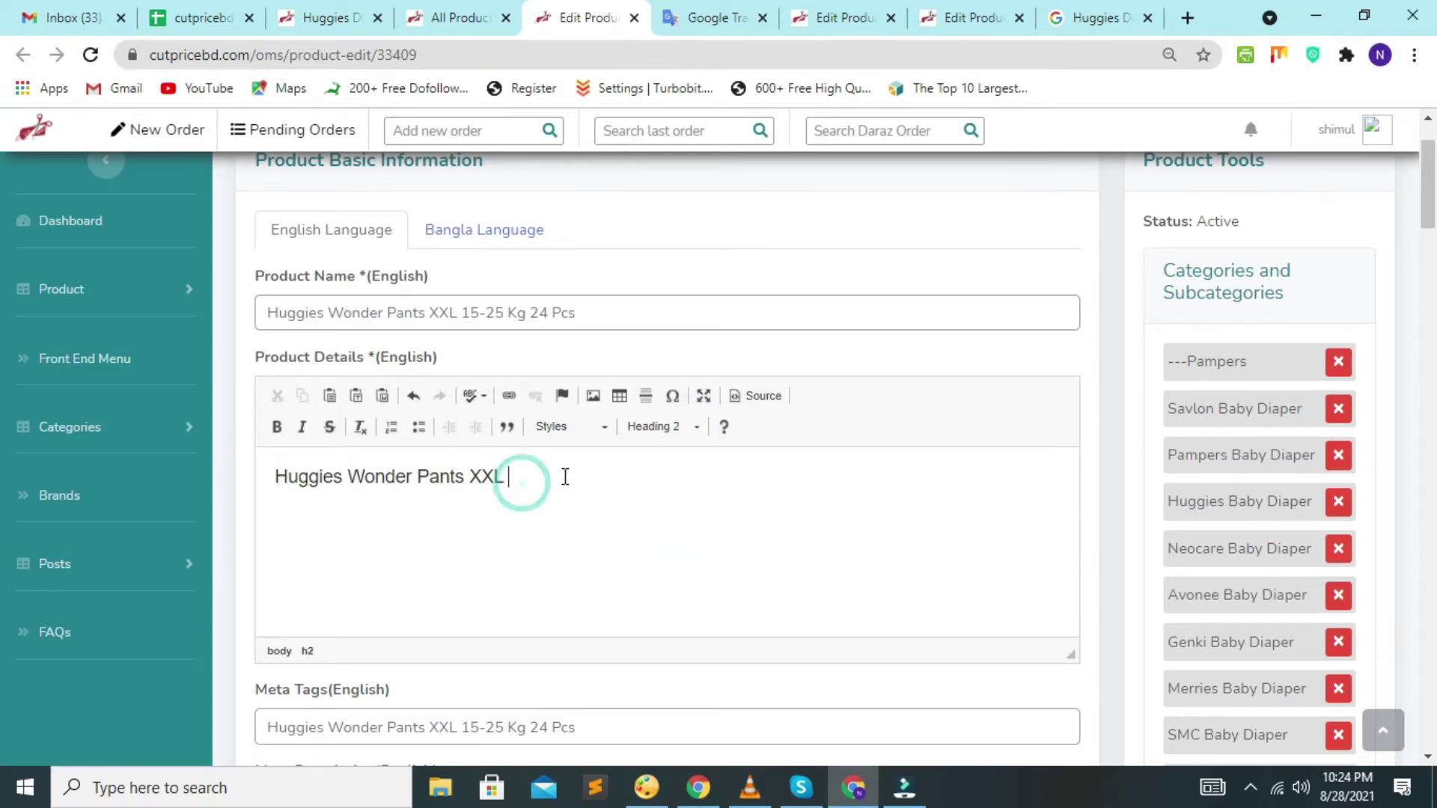
Step: Add an empty line below the Huggies Wonder Pants XXL heading in the product details
key(Return)
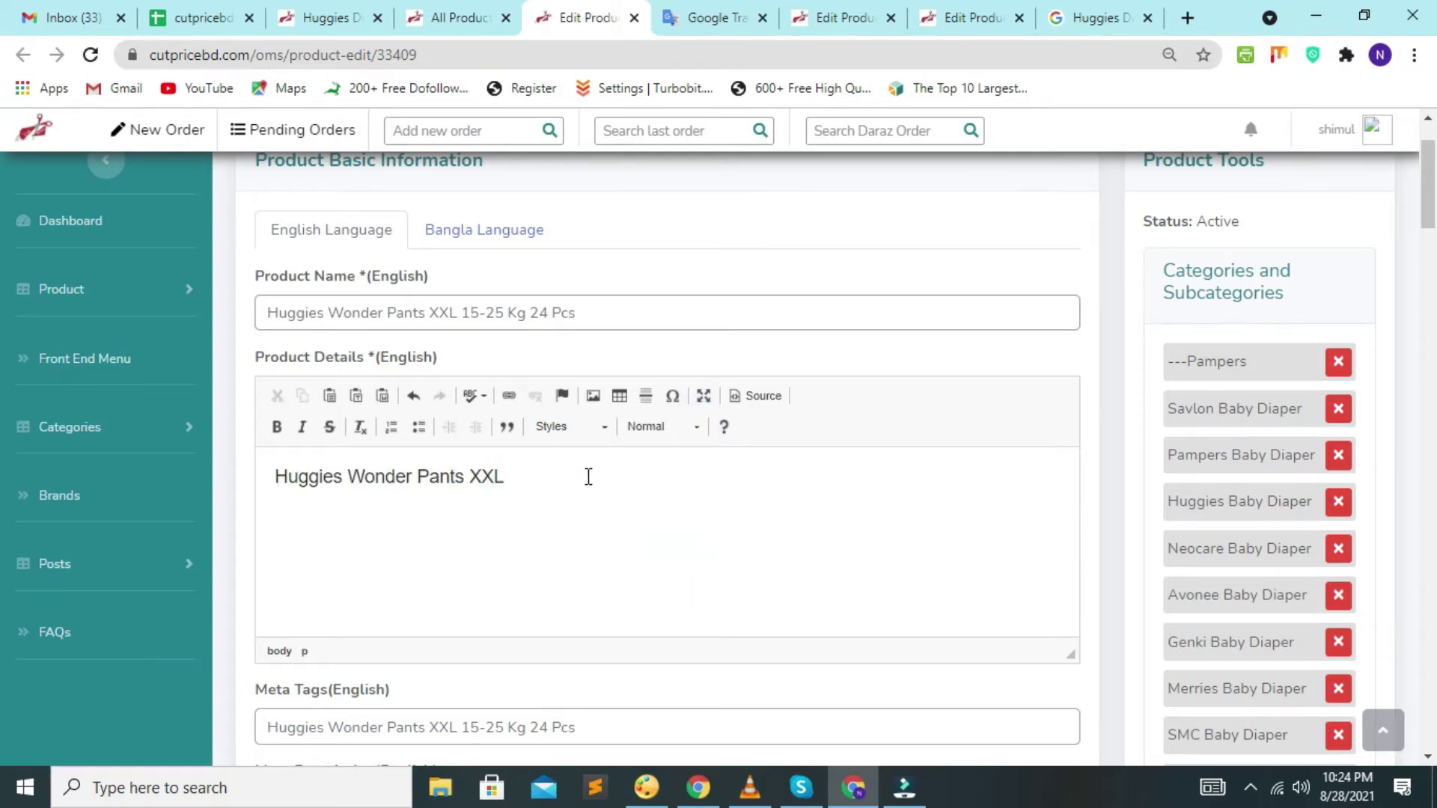
drag(625, 304, 230, 314)
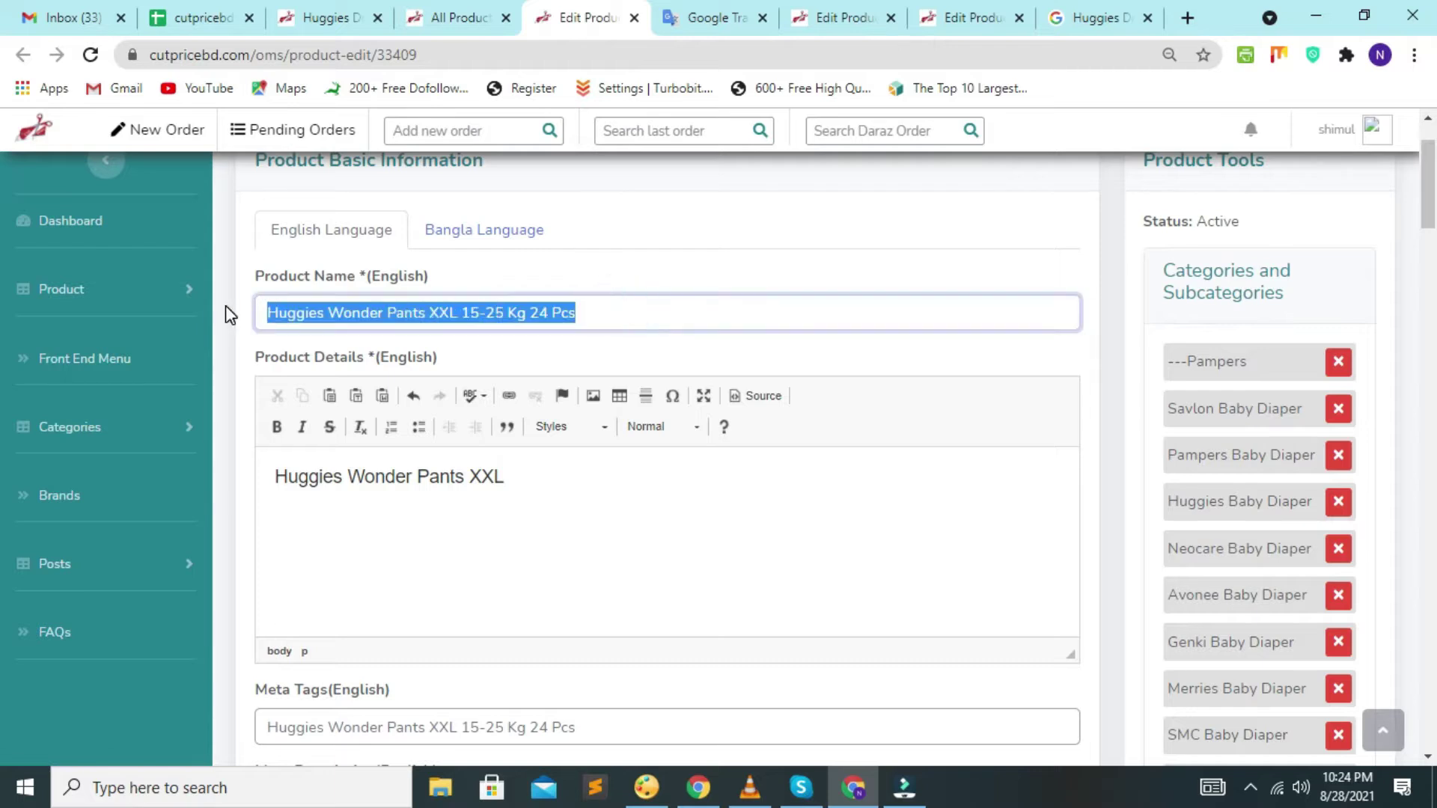
click(542, 477)
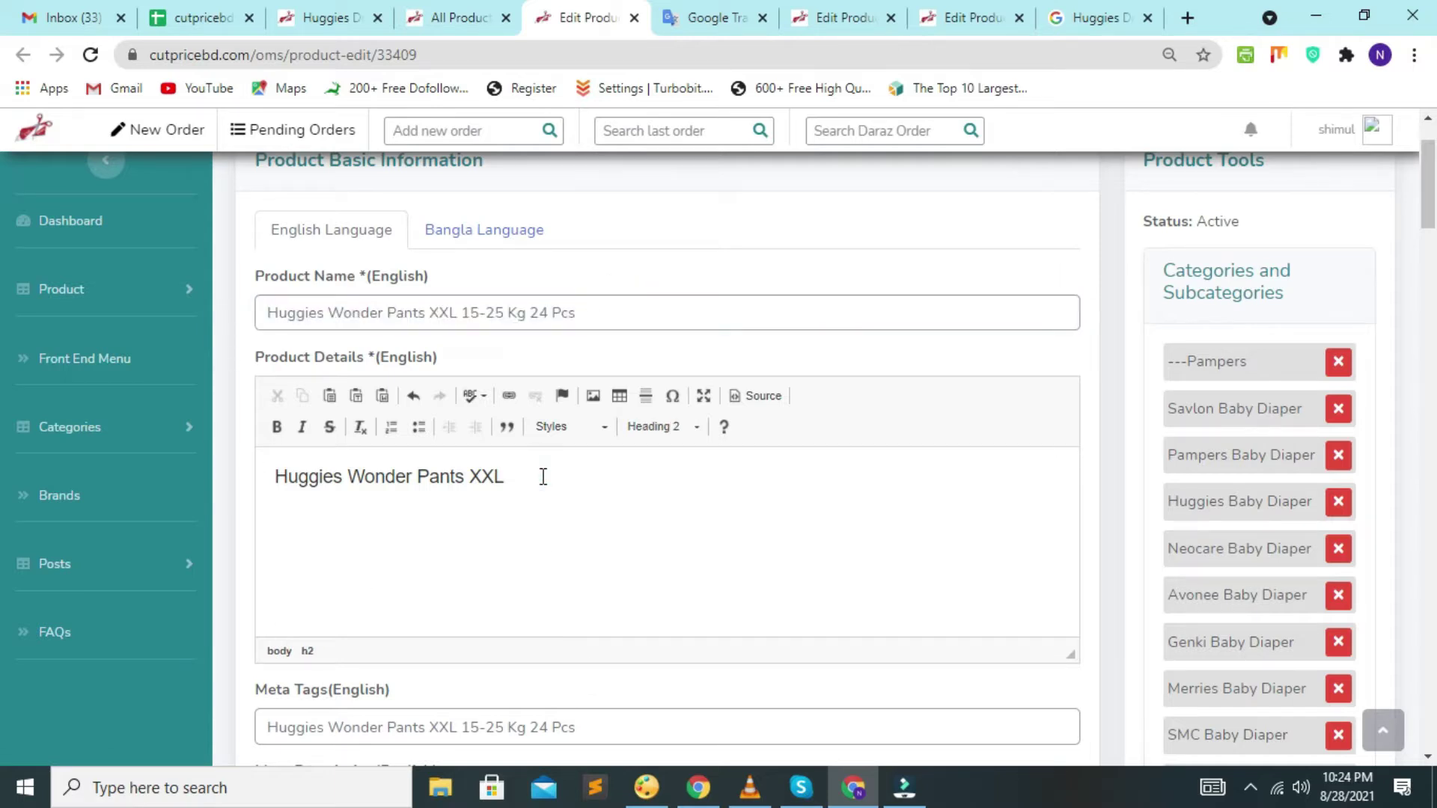
key(Return)
drag(572, 311, 145, 299)
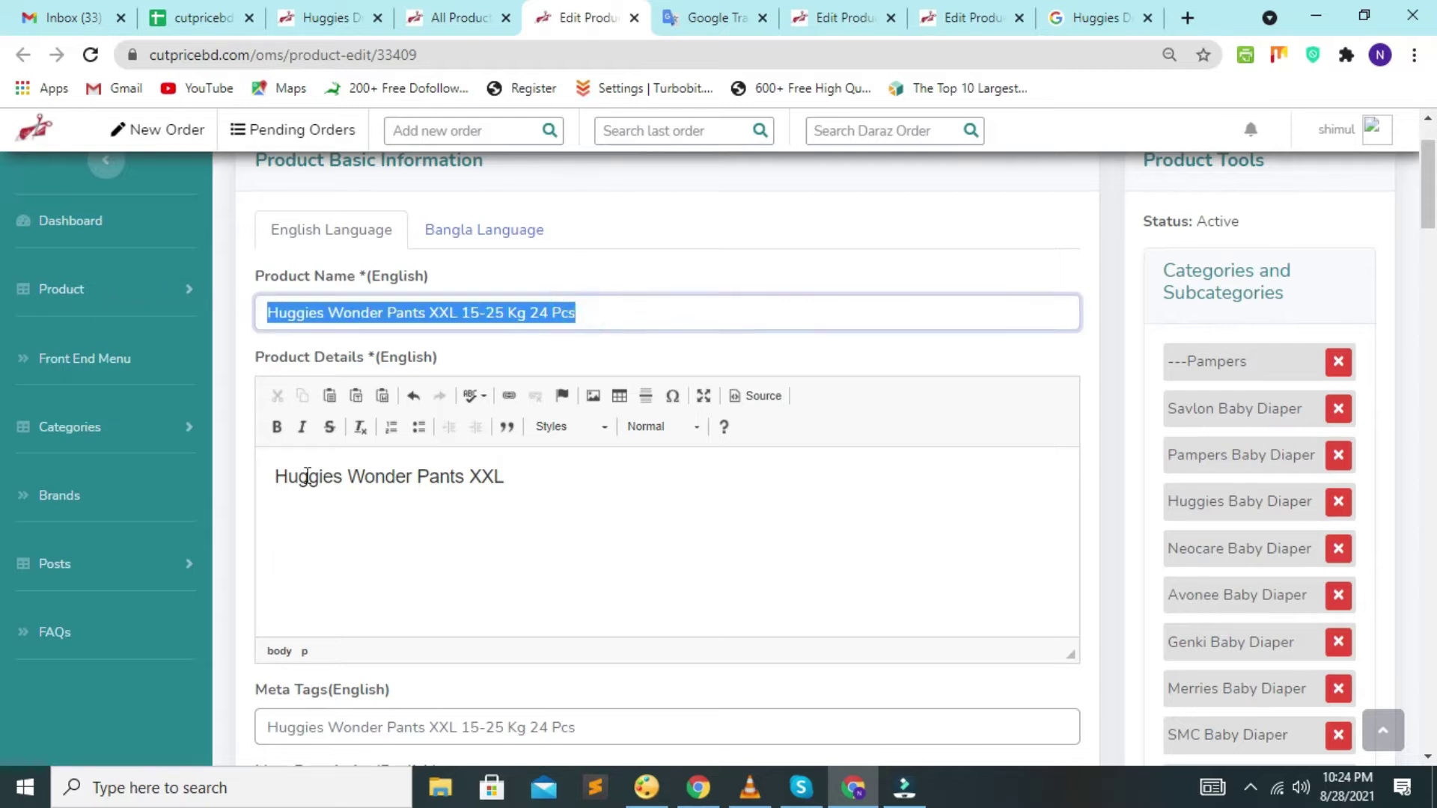
click(299, 531)
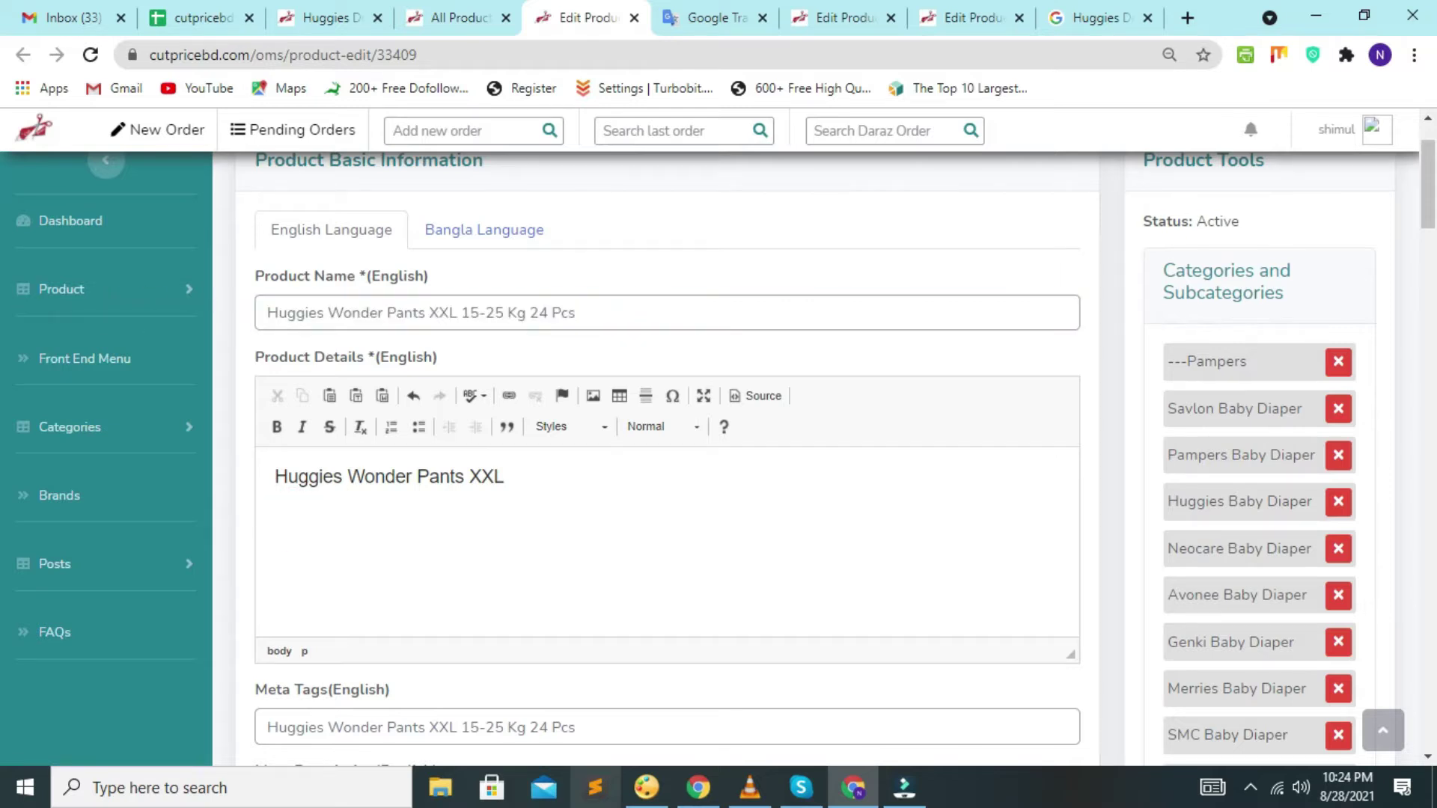
Step: Copy the Huggies XL Belt Diaper product's details below its title, from the pack size through the order phone number
click(837, 17)
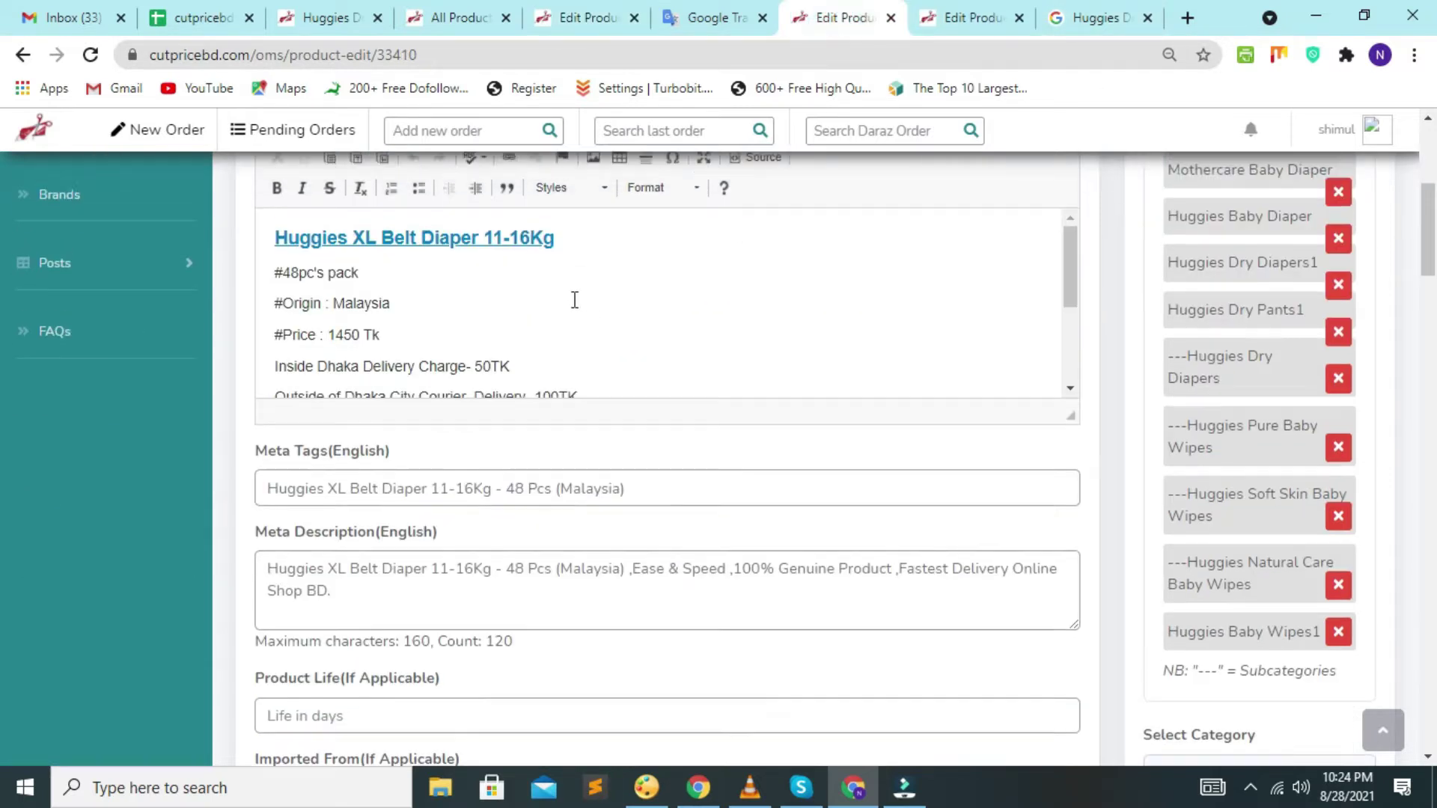
scroll(318, 423, up, 3)
scroll(299, 441, down, 2)
scroll(277, 494, up, 2)
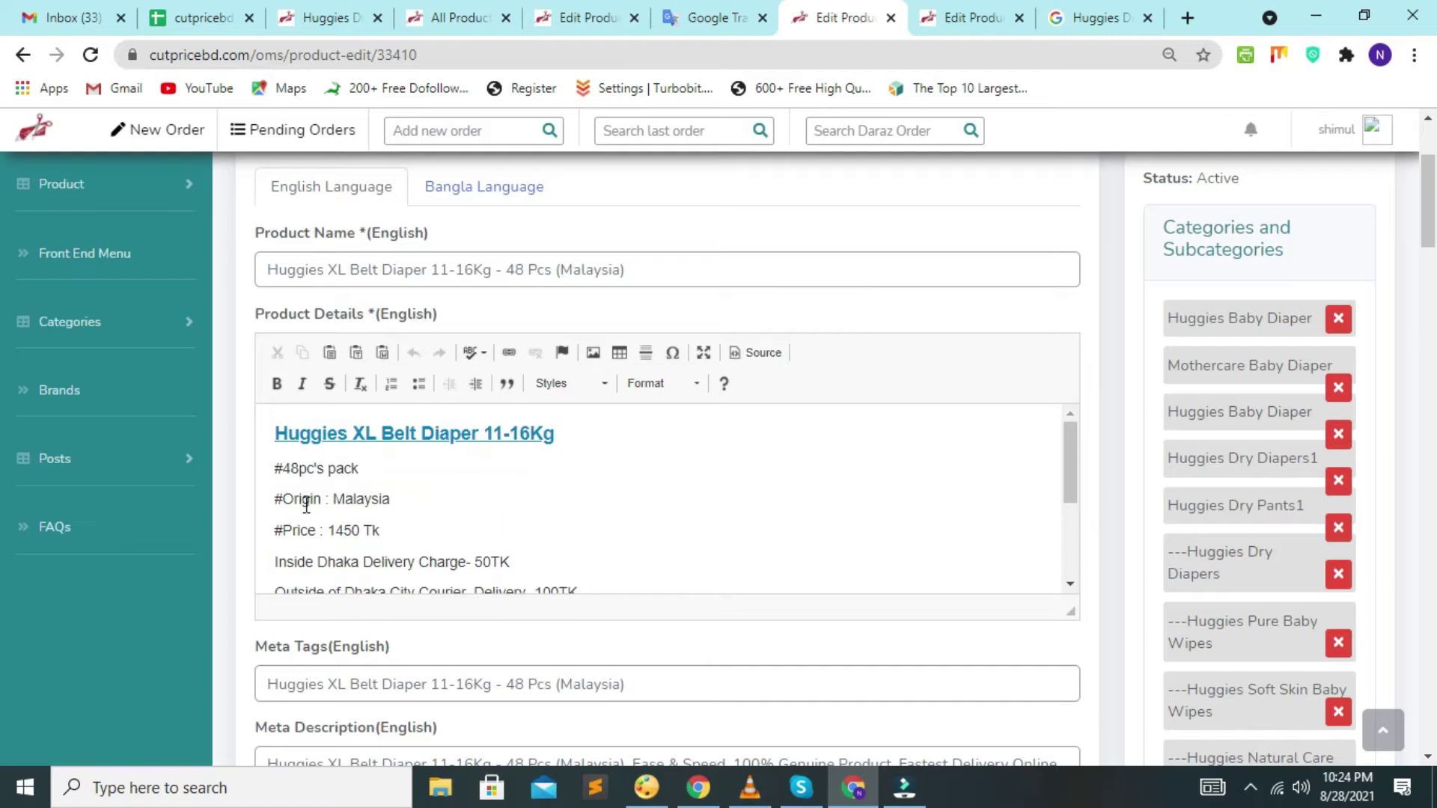
key(ctrl+a)
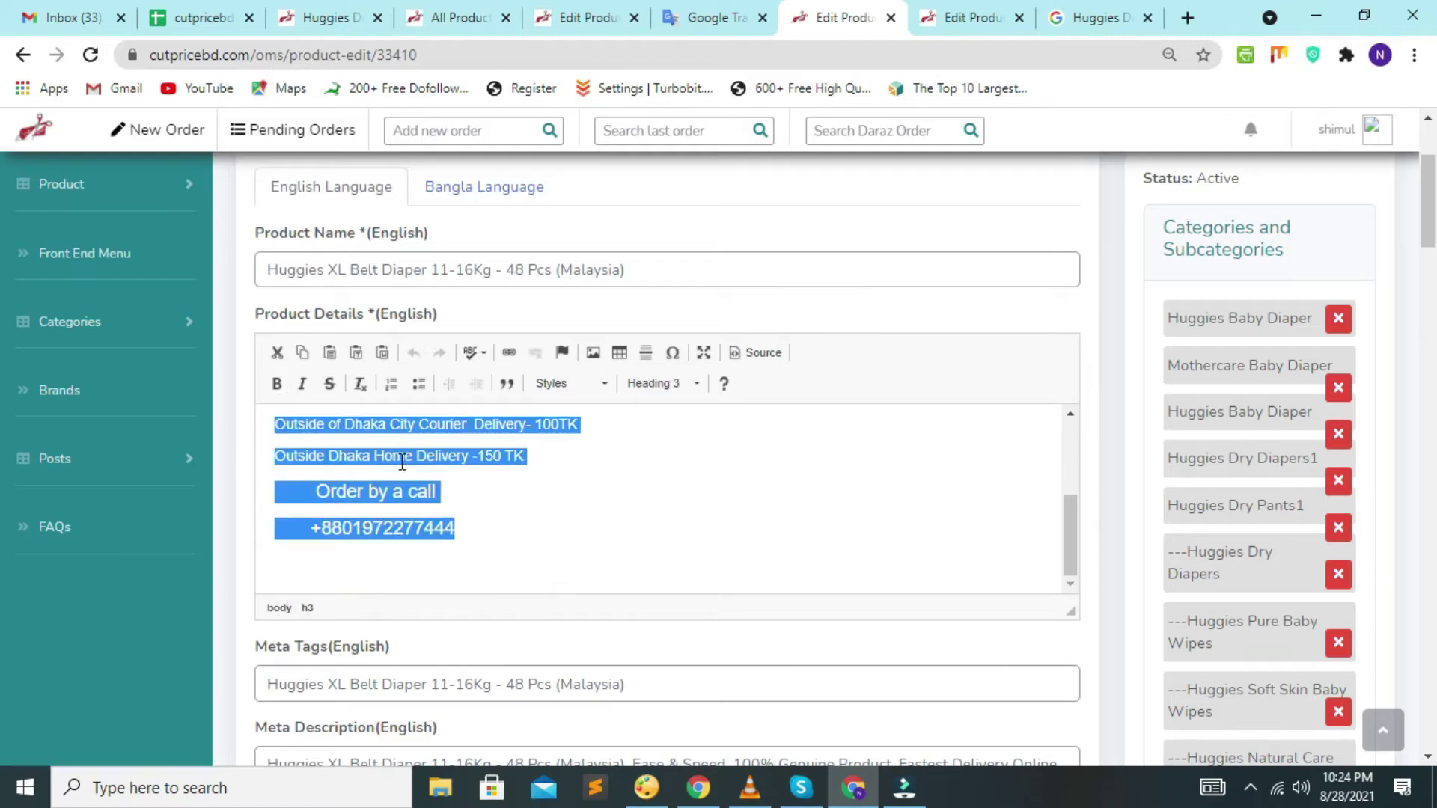
right_click(404, 464)
click(449, 501)
click(475, 501)
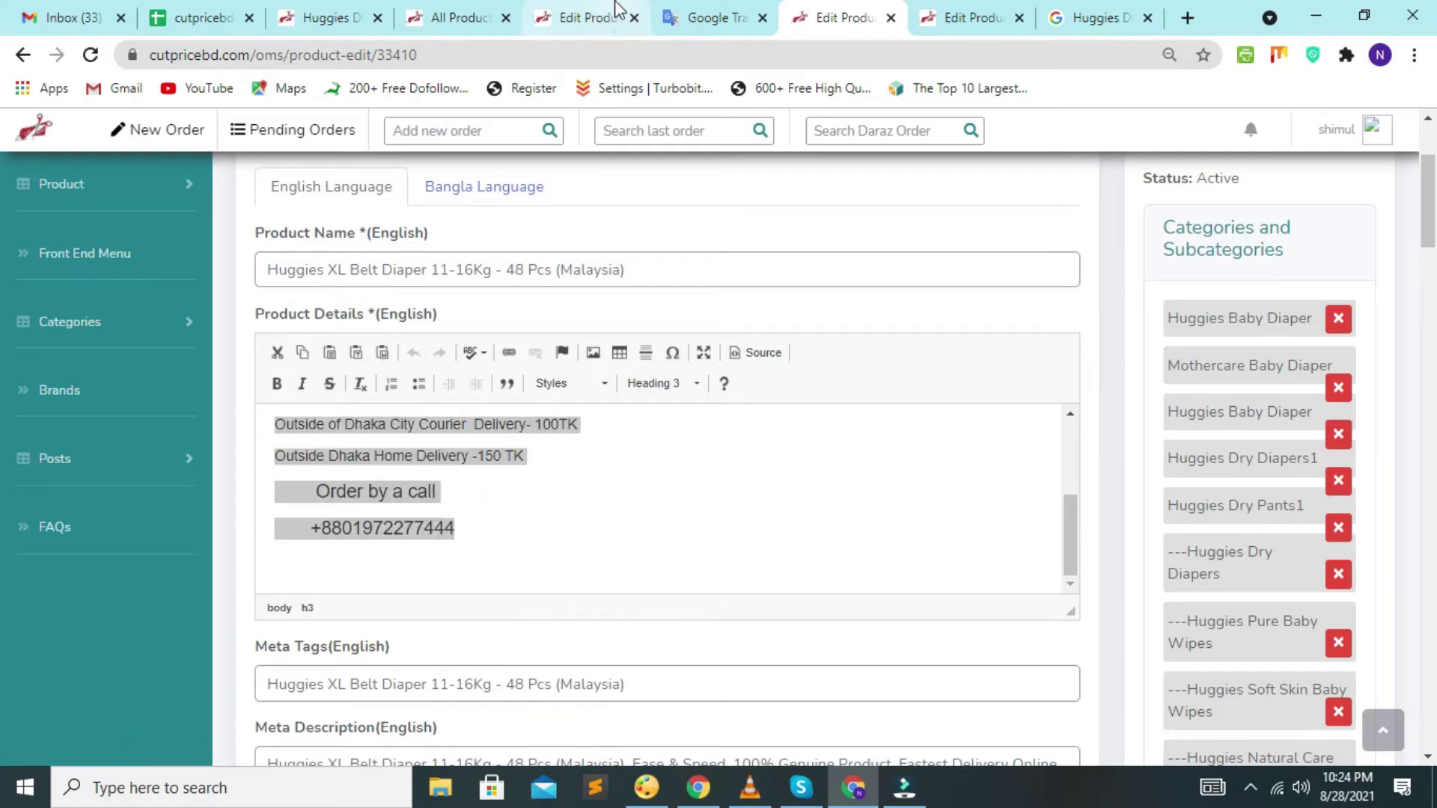
Step: Paste the copied pack, origin, price, delivery and ordering lines below the Huggies Wonder Pants XXL heading
key(ctrl+5)
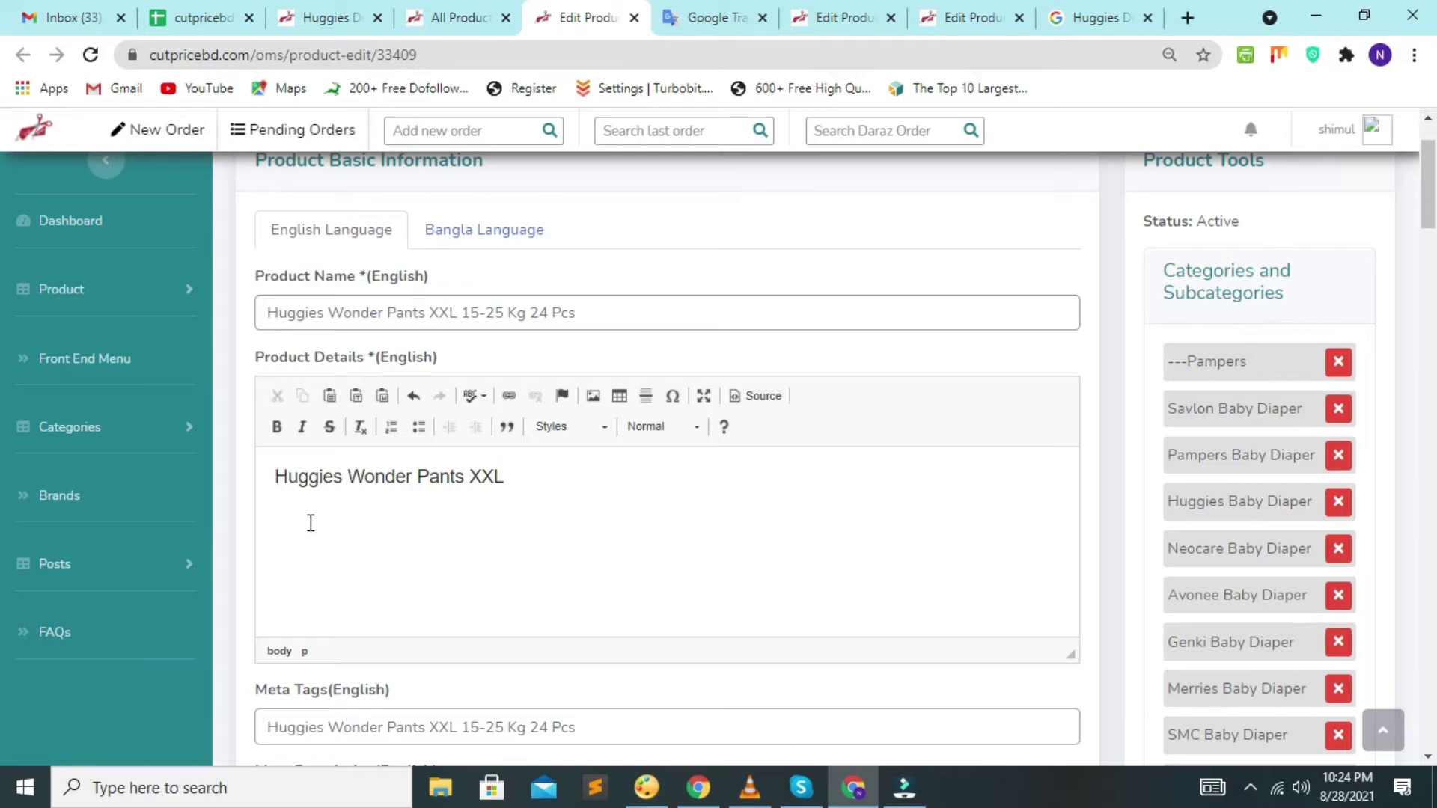
key(ctrl+v)
scroll(375, 530, up, 5)
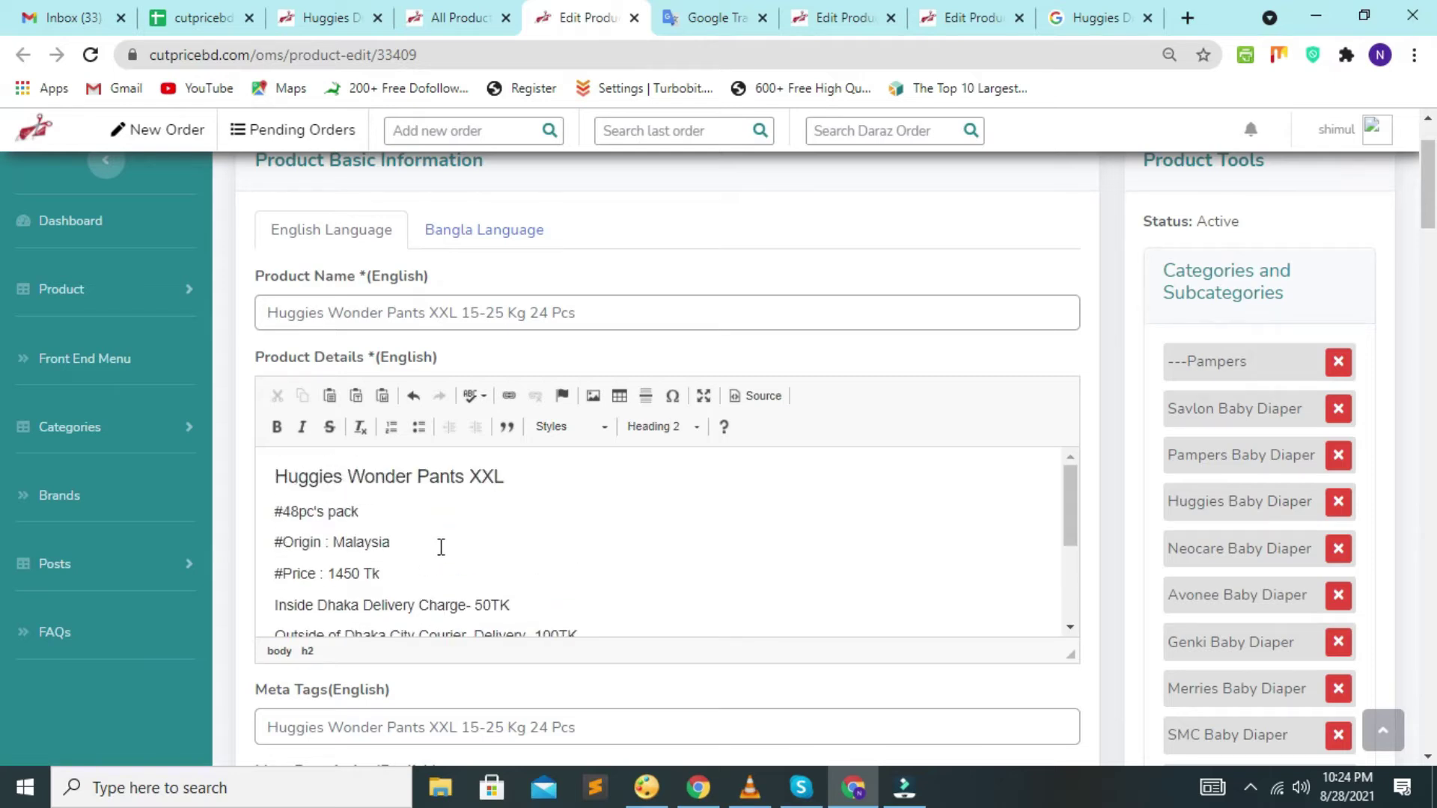
Step: Change the pack size line in the product details to "#24pc's pack", matching the product name
triple_click(581, 311)
click(539, 311)
click(586, 305)
click(296, 511)
key(BackSpace)
key(BackSpace)
key(BackSpace)
text(24)
click(555, 532)
Step: Review the Huggies Wonder Pants XXL edit form, including the updated details, meta fields, product tools and additional features
scroll(409, 542, down, 3)
scroll(413, 536, up, 3)
scroll(731, 487, down, 10)
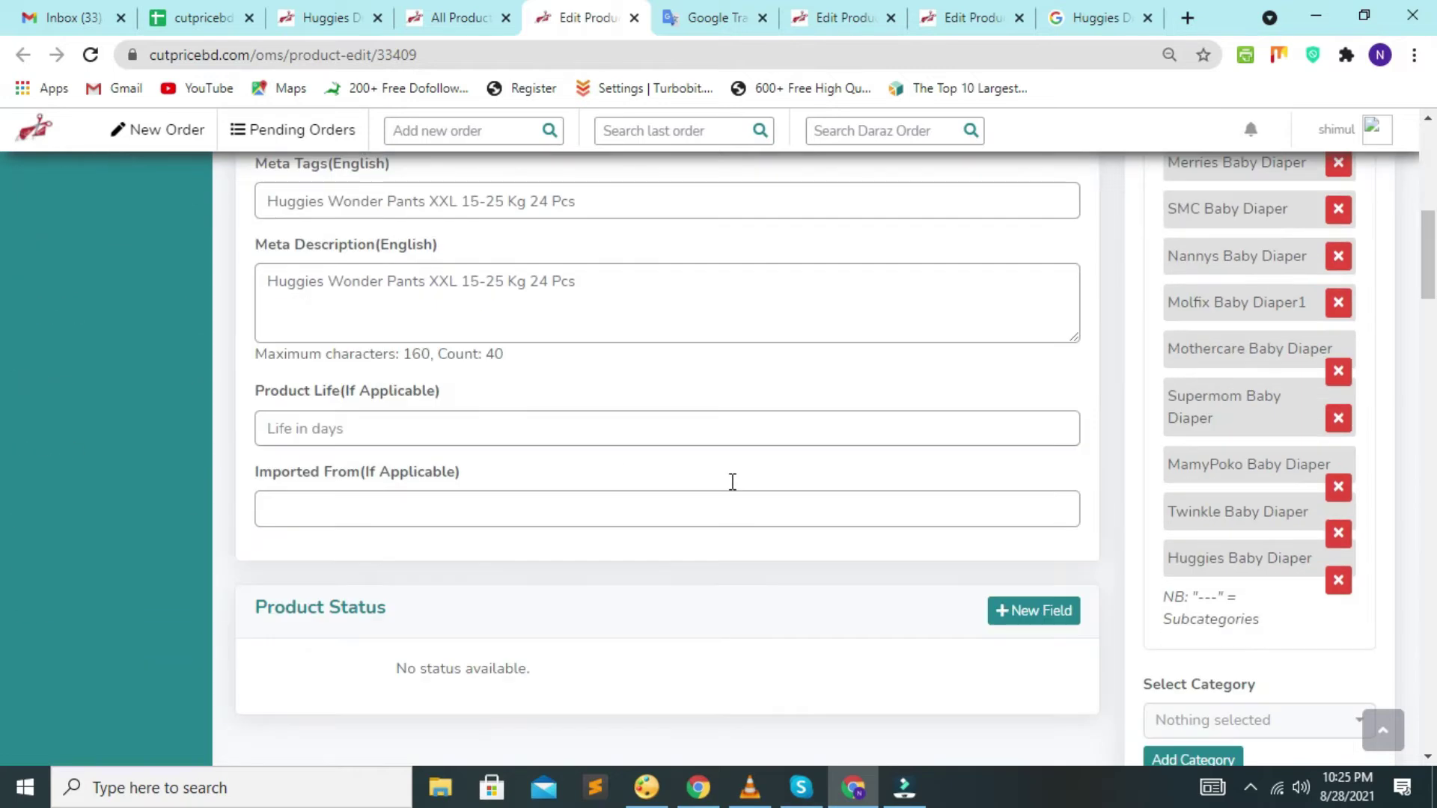
scroll(733, 481, down, 4)
scroll(733, 481, up, 6)
scroll(734, 486, up, 10)
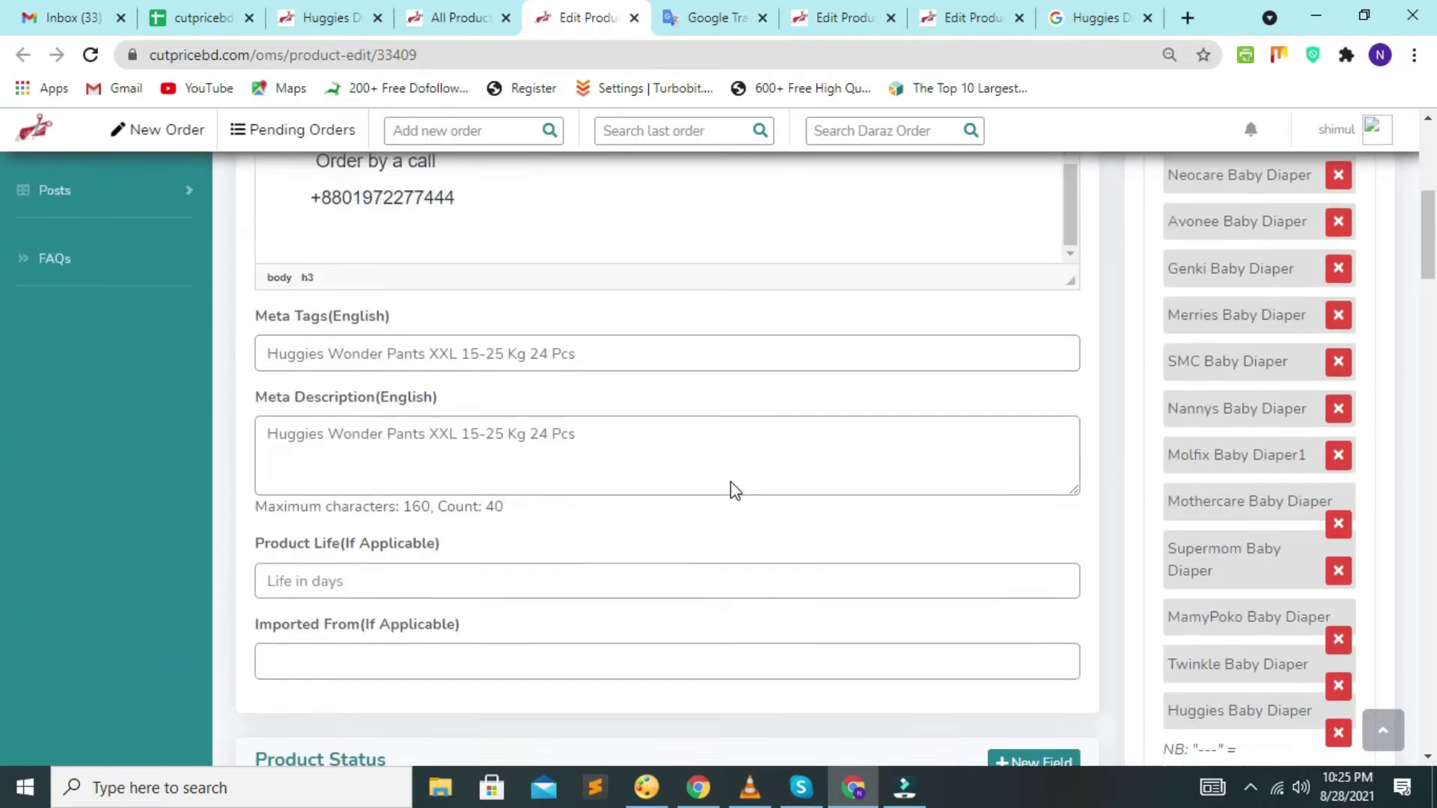
scroll(695, 569, down, 1)
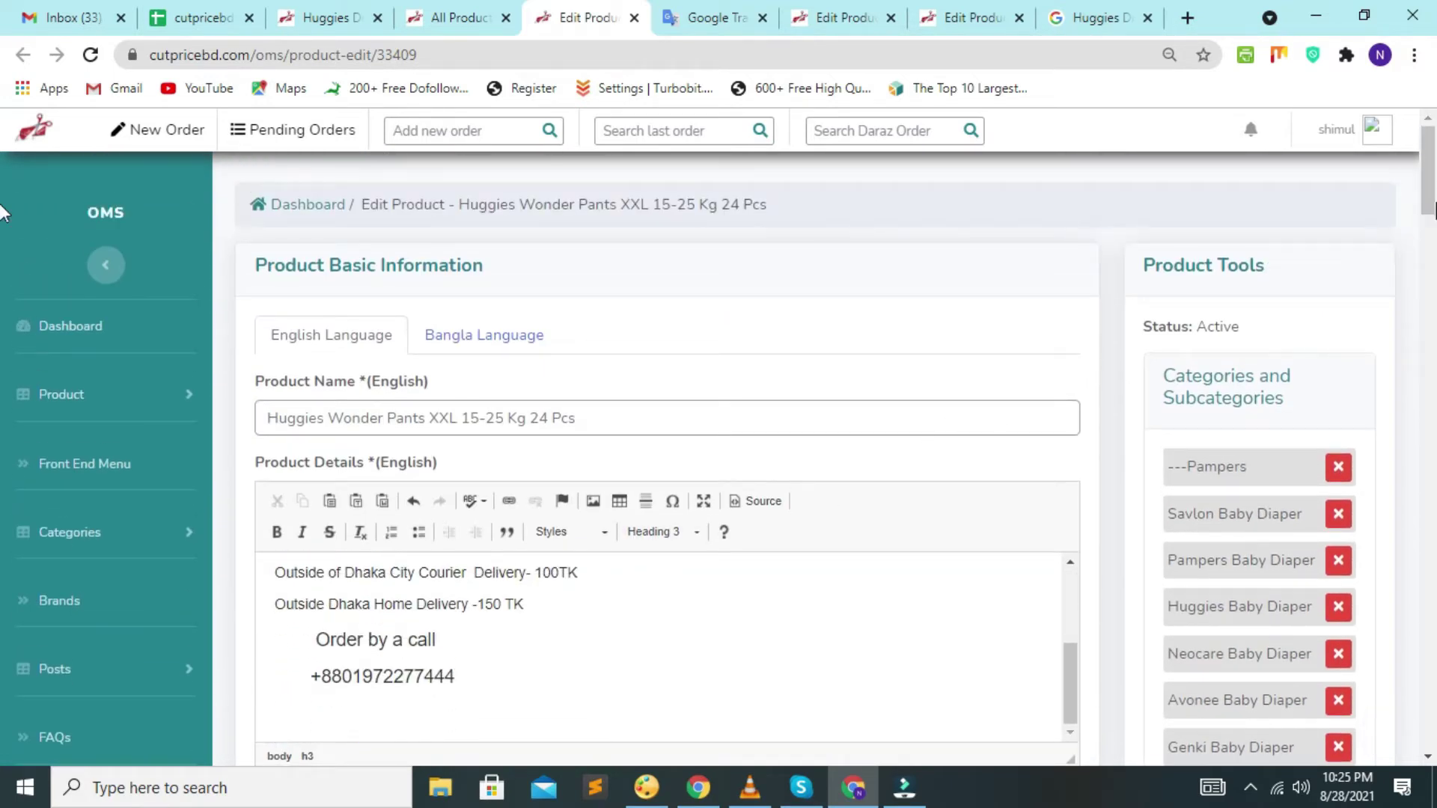
scroll(827, 554, down, 3)
scroll(546, 491, up, 4)
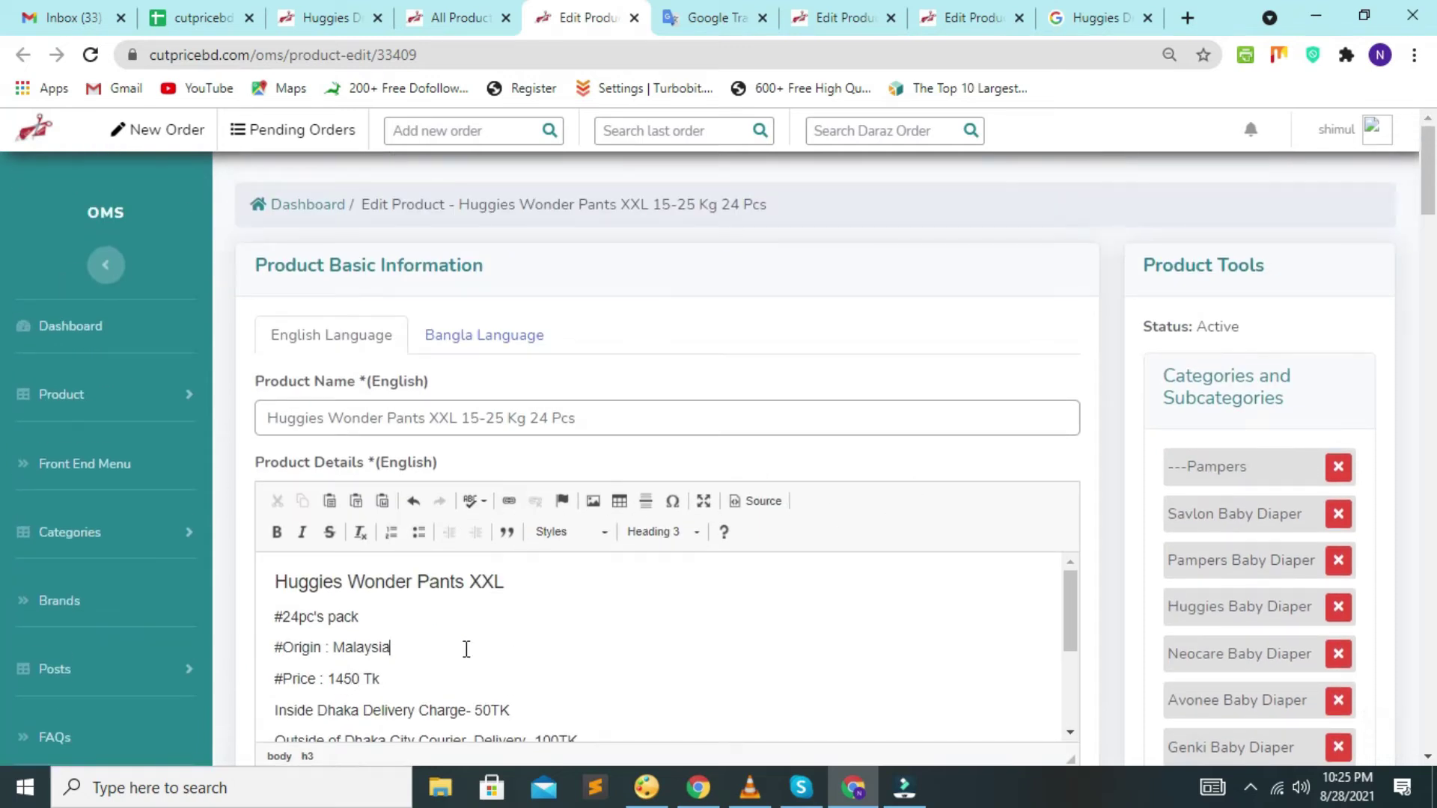
scroll(712, 564, down, 3)
scroll(875, 475, down, 15)
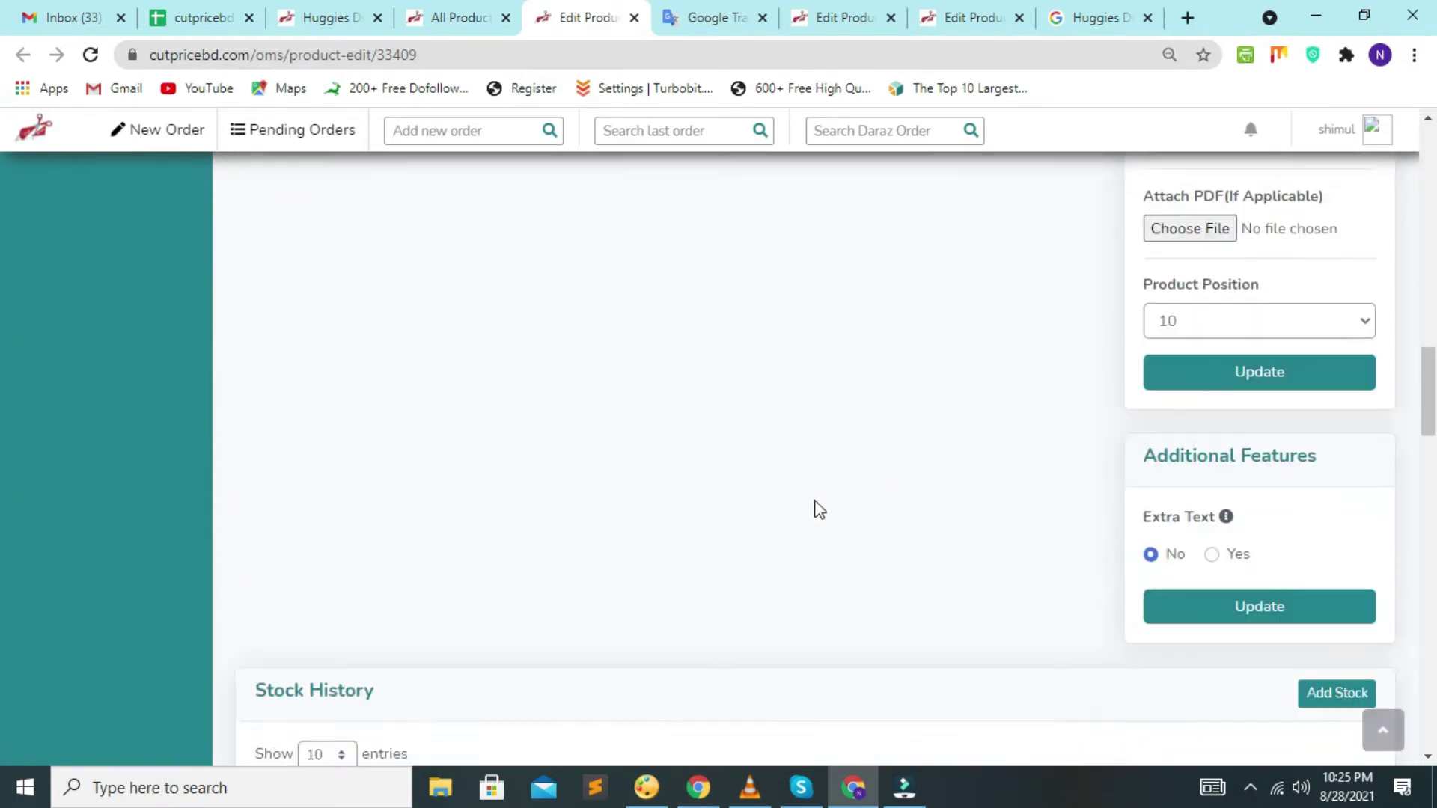
scroll(815, 506, down, 8)
scroll(680, 562, up, 10)
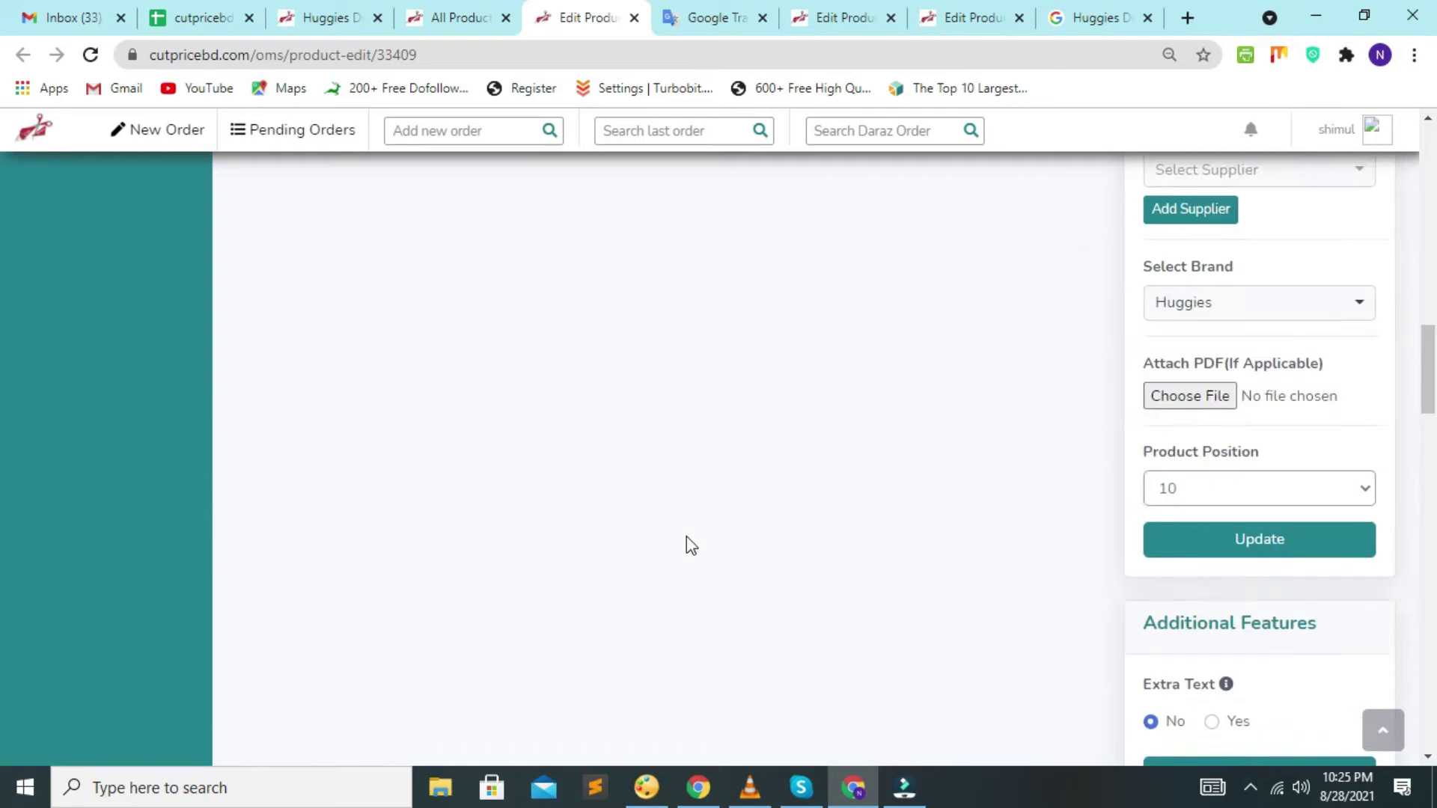
scroll(686, 536, up, 15)
scroll(407, 541, up, 3)
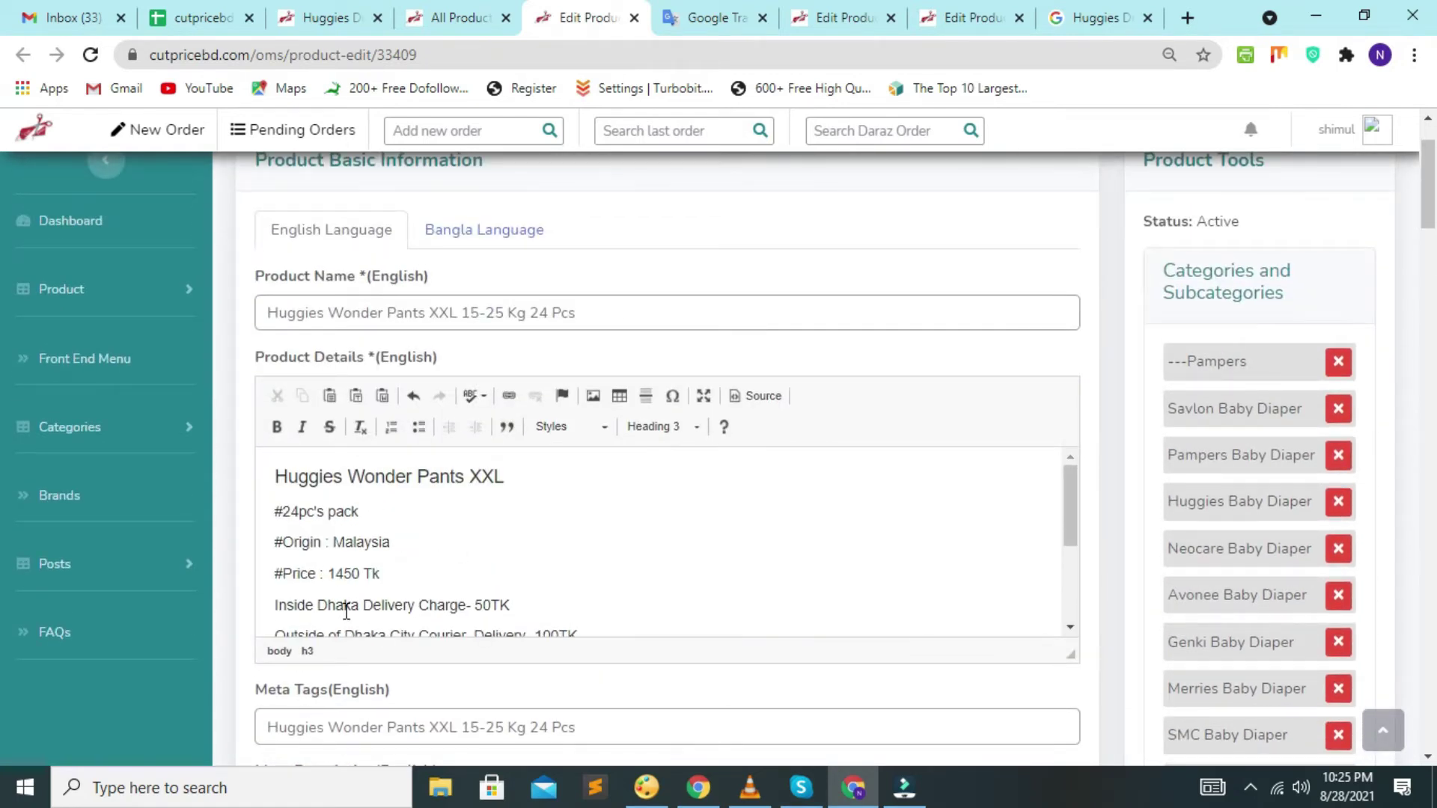
scroll(346, 612, down, 2)
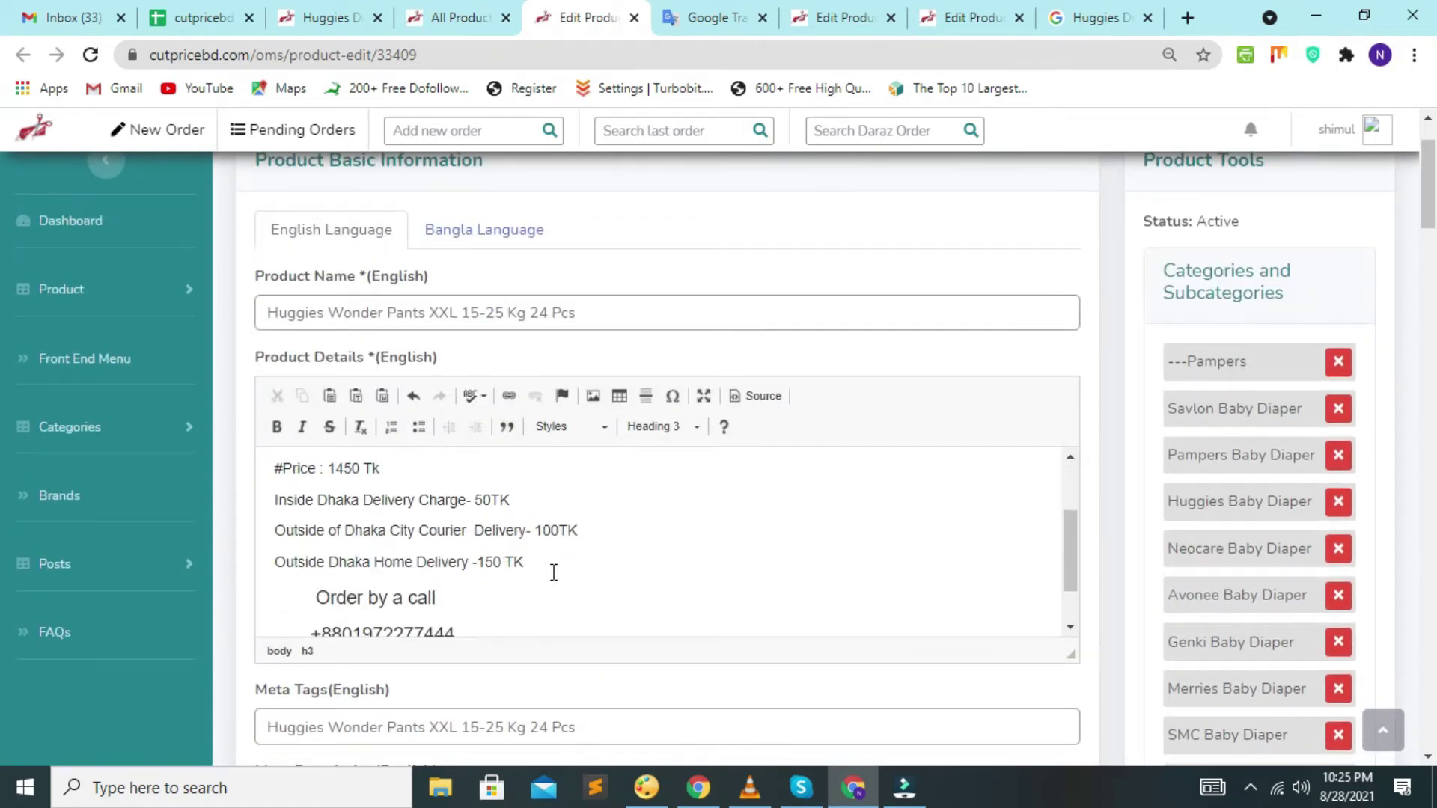
scroll(461, 588, down, 2)
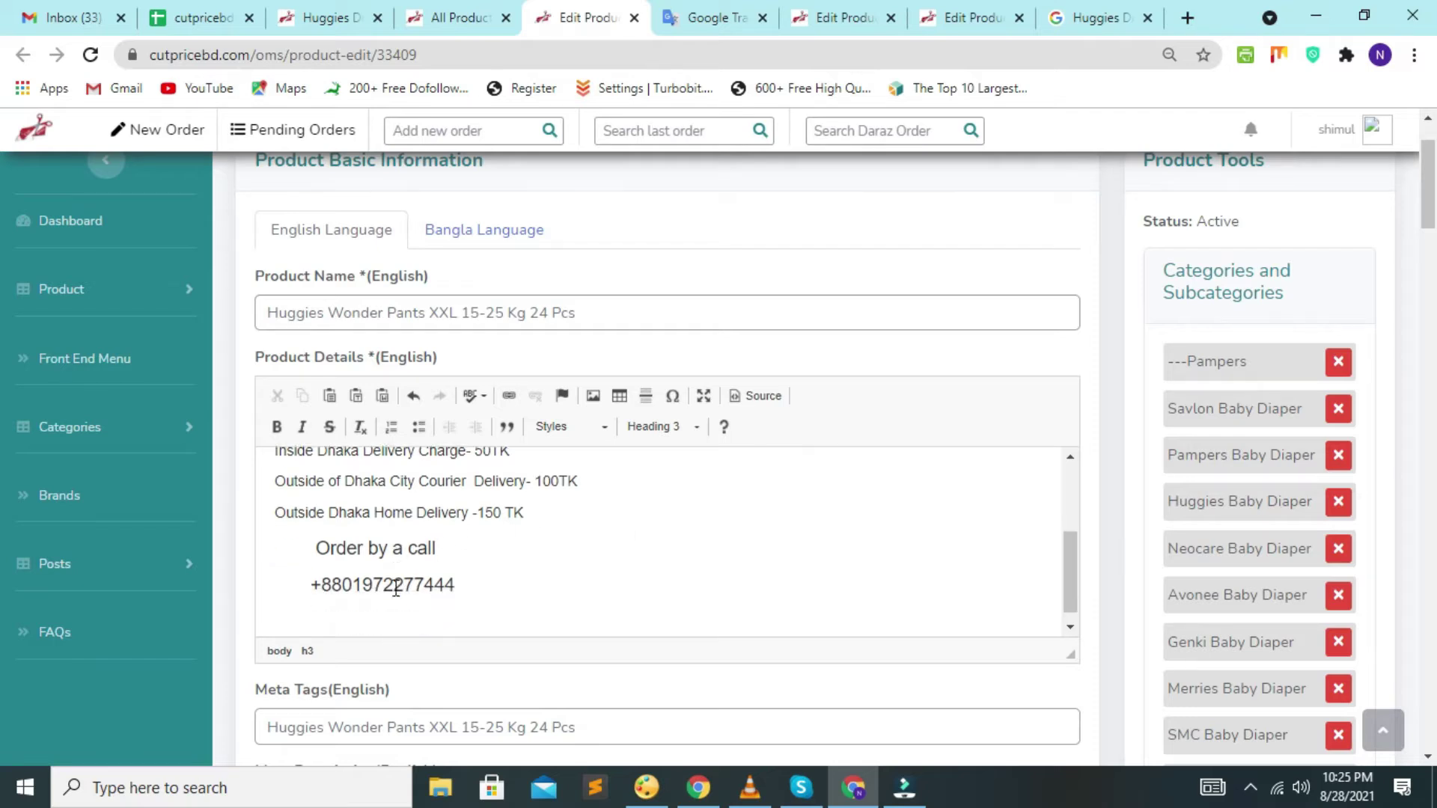
scroll(644, 546, up, 6)
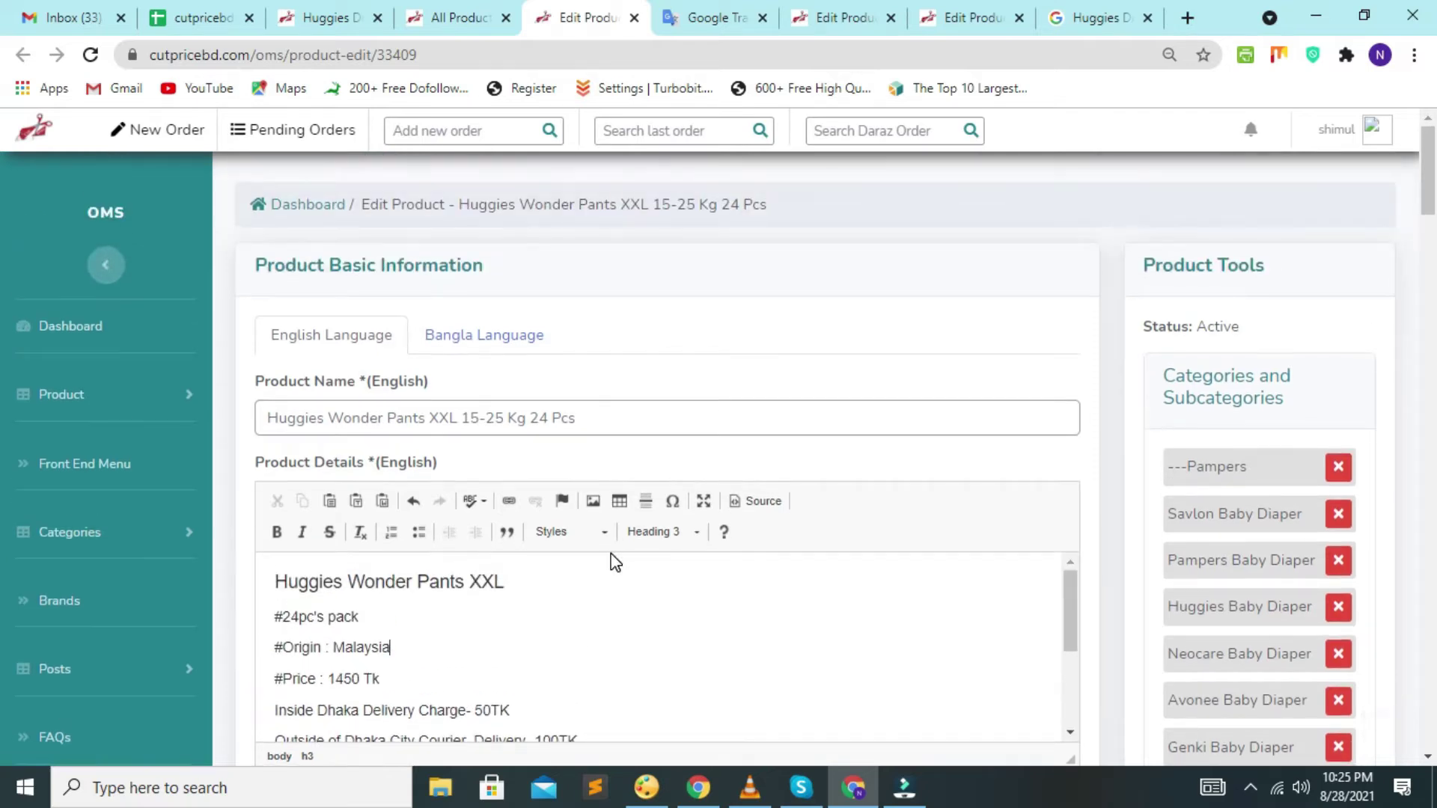
Step: Review the product name and product details, from the Huggies Wonder Pants XXL heading down to the ordering lines and meta fields
scroll(578, 620, down, 3)
scroll(611, 601, up, 3)
scroll(687, 571, down, 3)
click(593, 420)
scroll(534, 616, up, 3)
drag(517, 574, 283, 582)
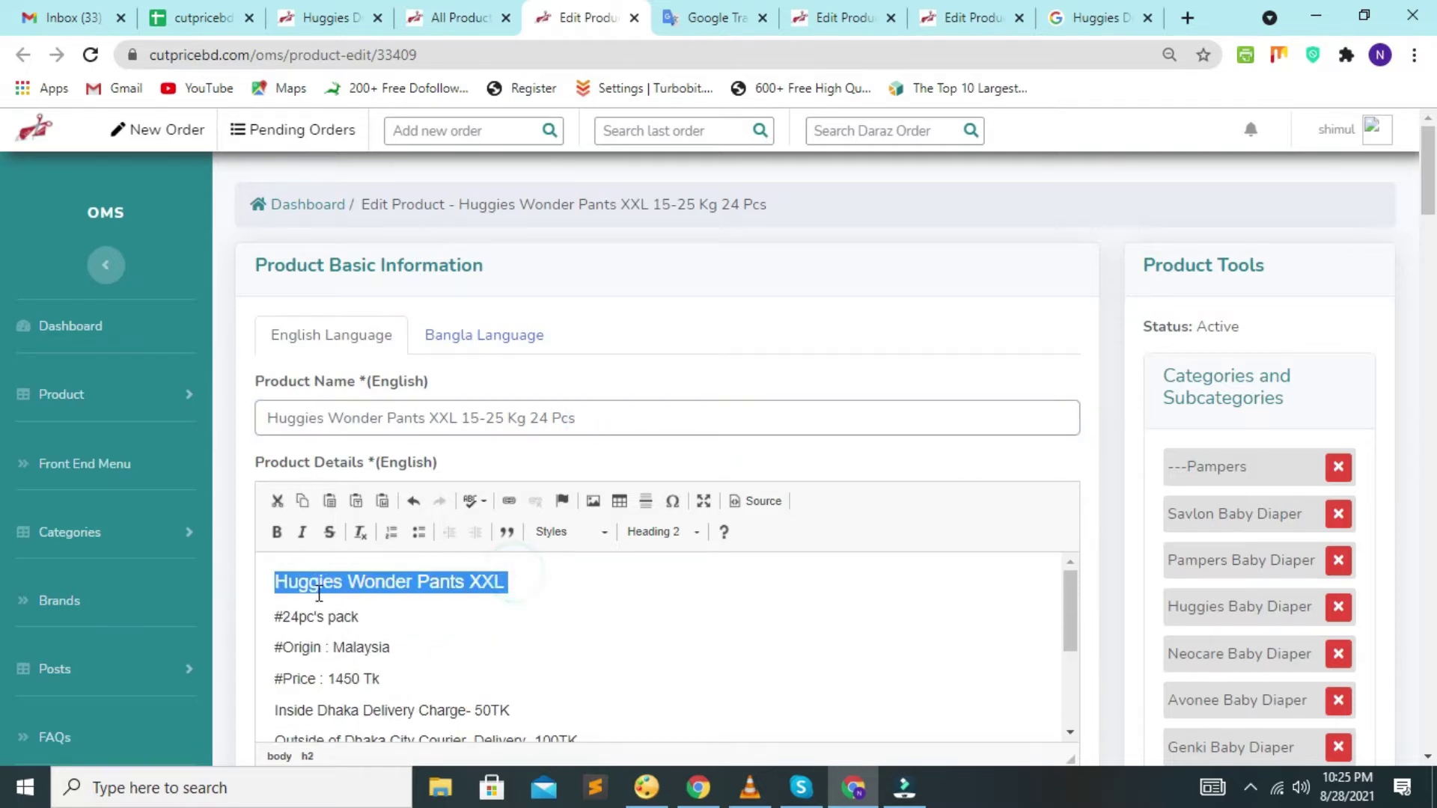
scroll(605, 627, down, 5)
click(605, 627)
scroll(667, 620, down, 6)
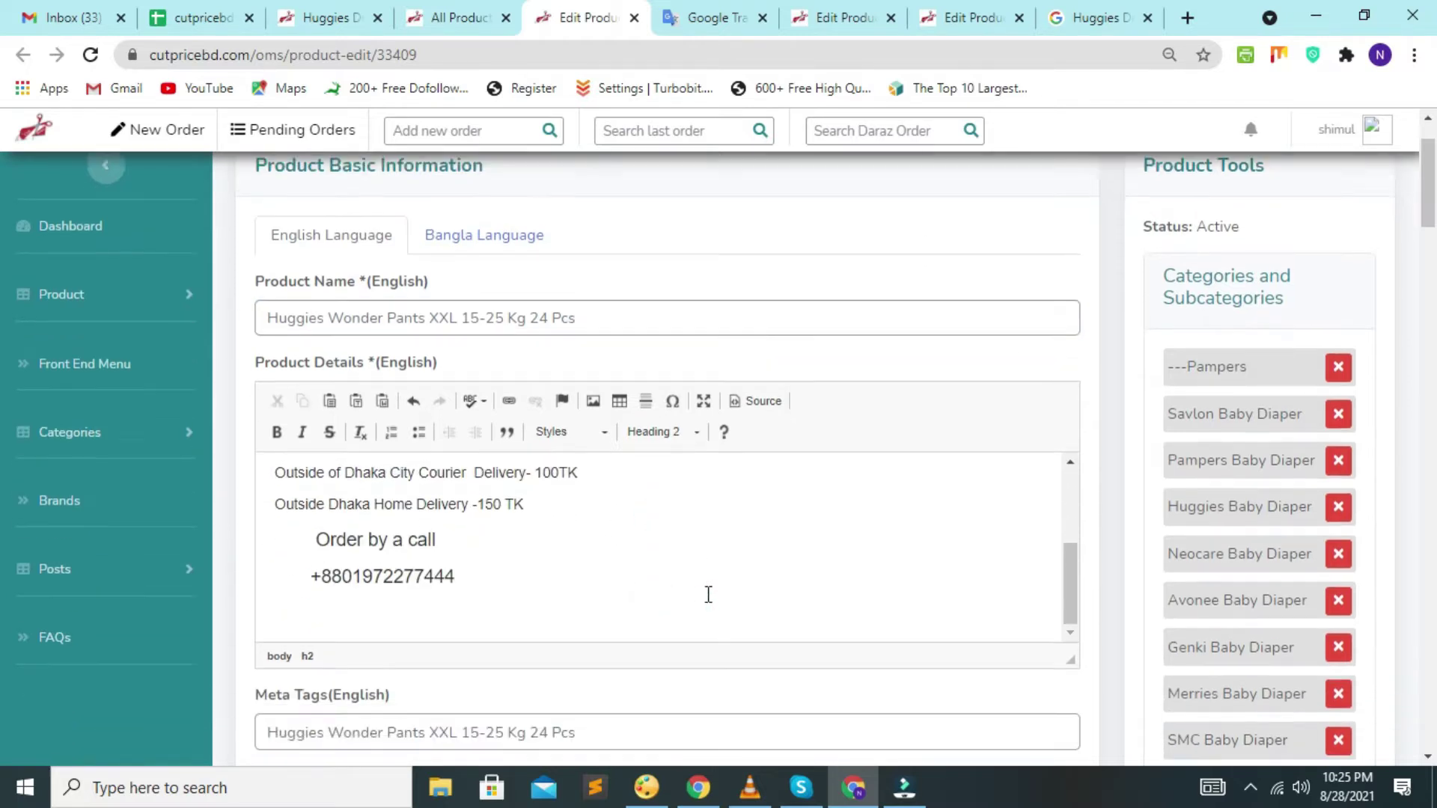
scroll(522, 486, up, 1)
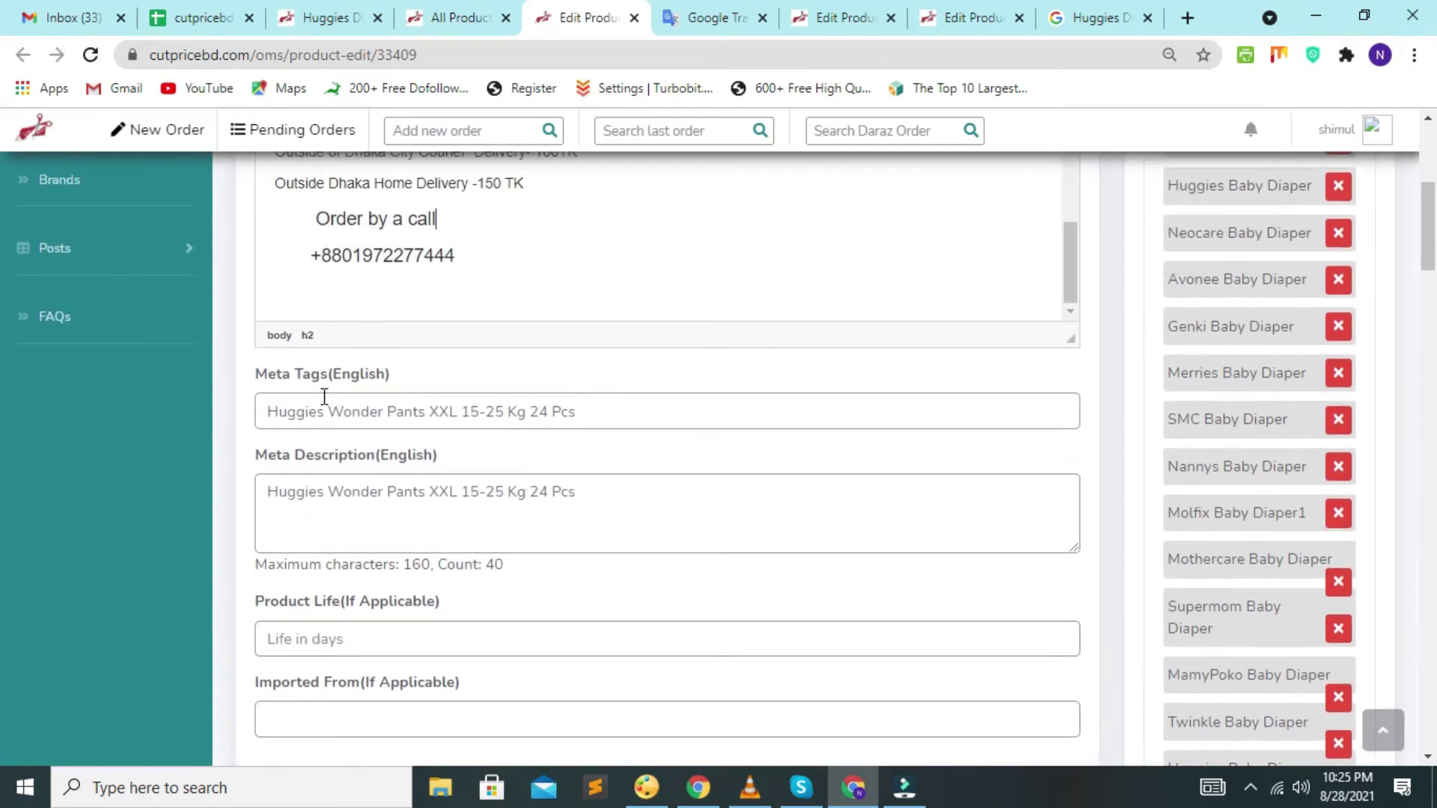
click(612, 400)
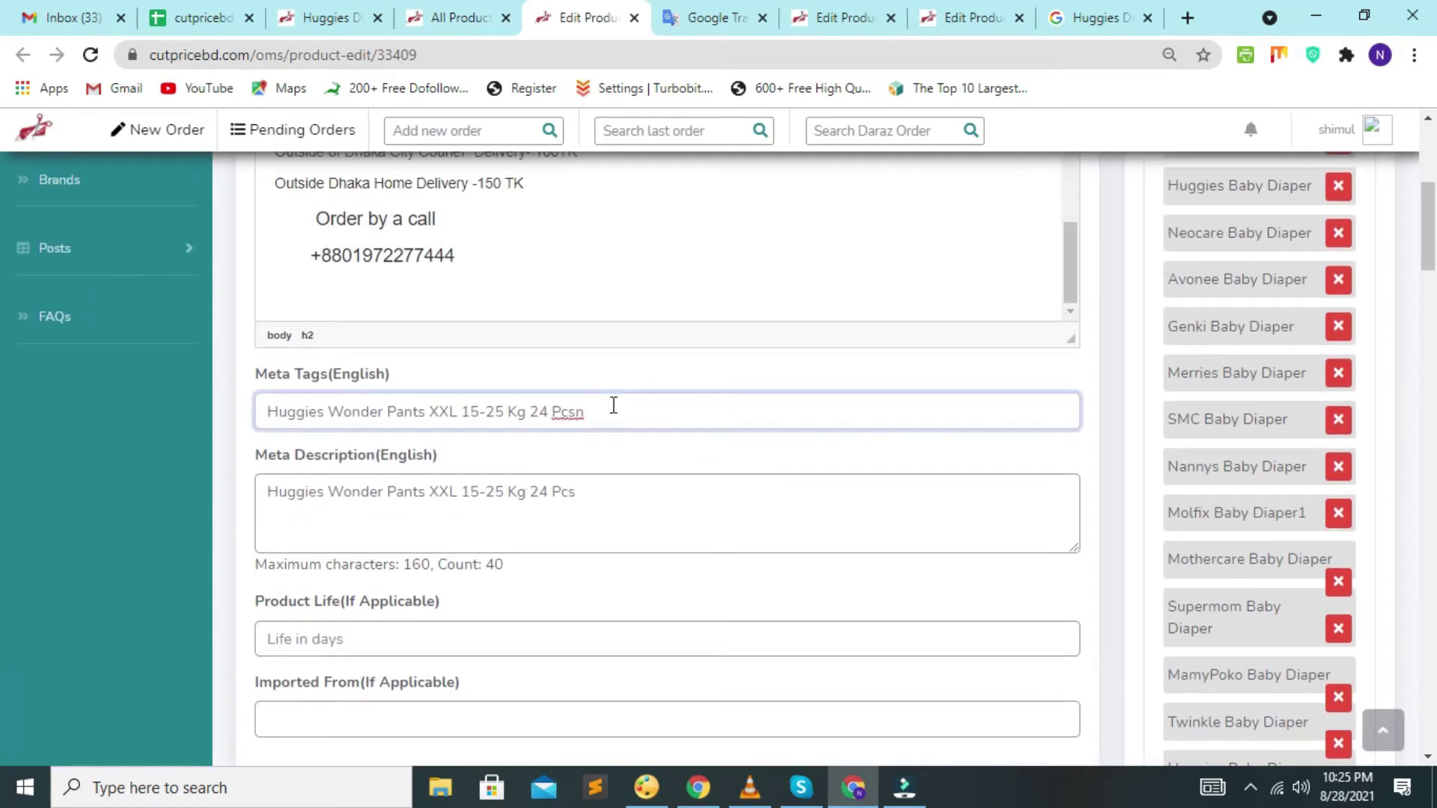
triple_click(613, 405)
click(587, 407)
click(591, 302)
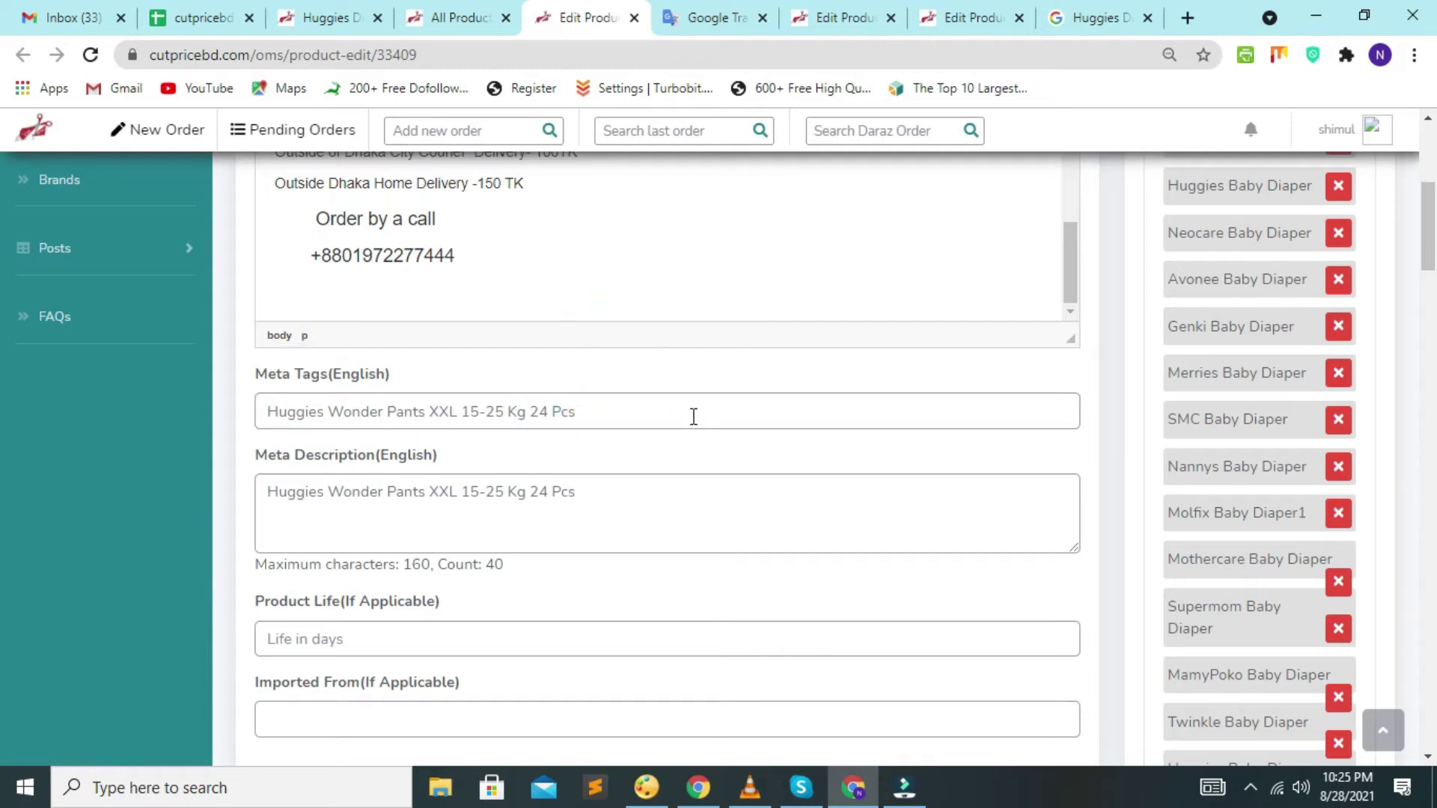
Step: Add a comma to the end of the English meta description and paste the pack size, origin and price lines copied from the product details
click(600, 503)
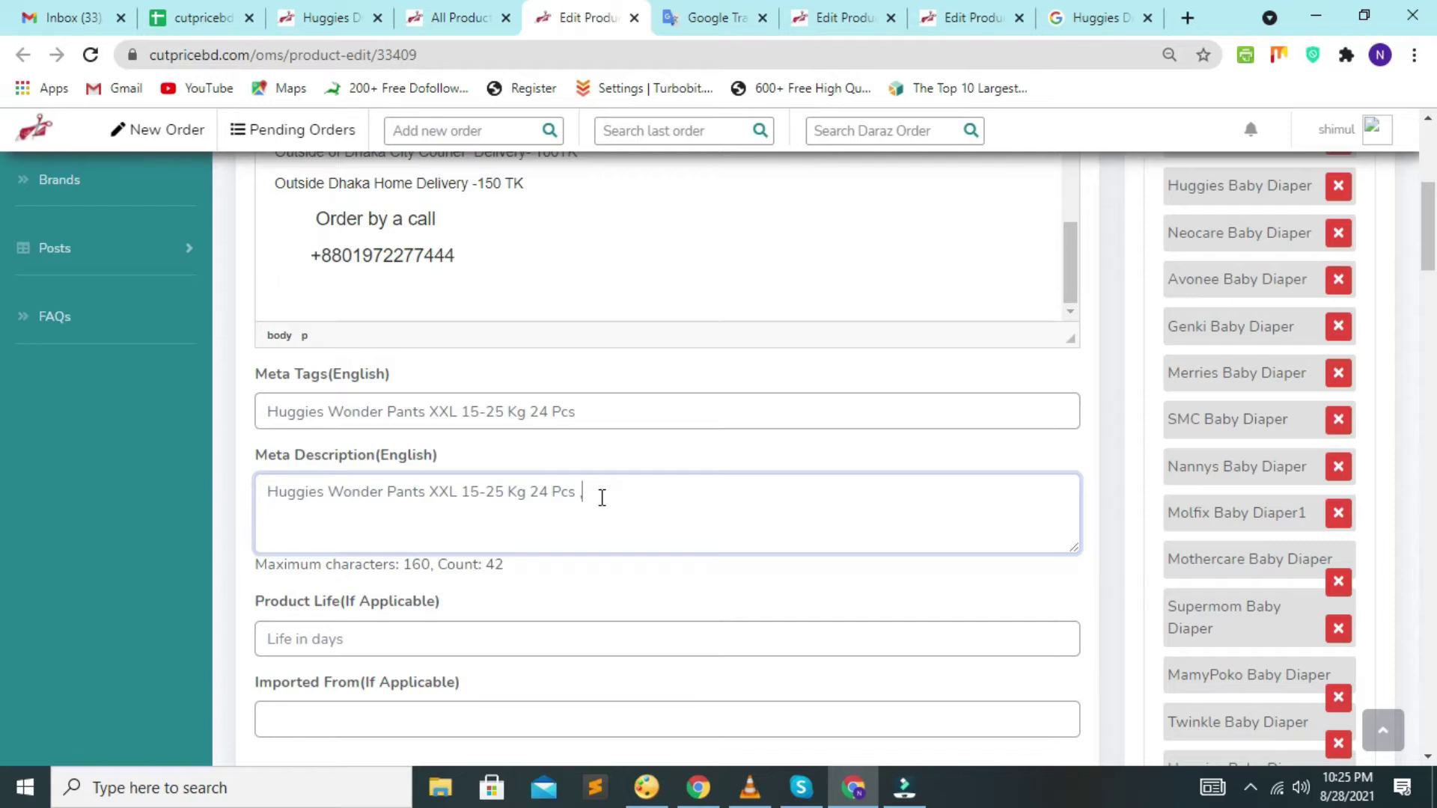
scroll(602, 494, up, 5)
drag(277, 407, 375, 470)
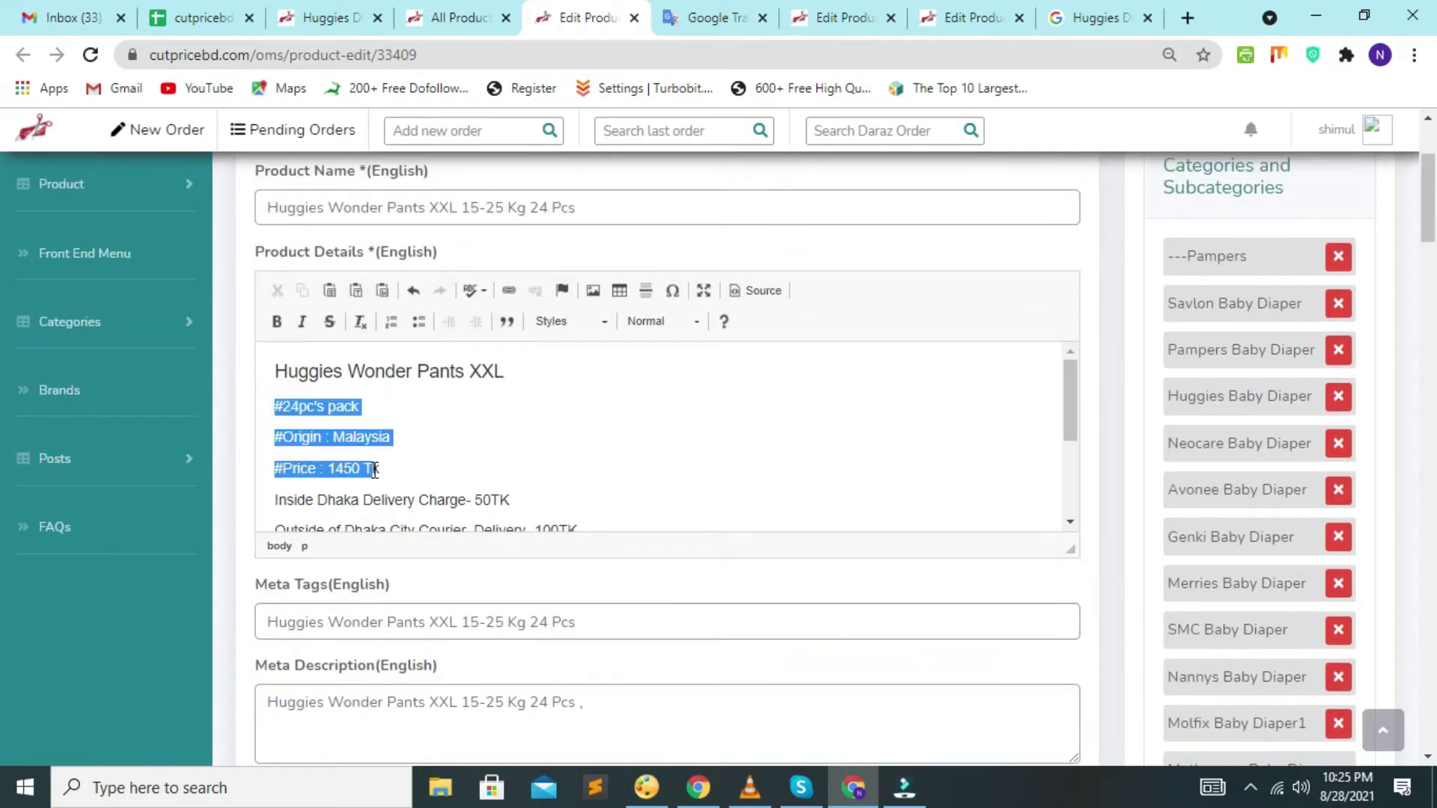
right_click(303, 448)
click(352, 484)
scroll(557, 529, down, 2)
scroll(576, 599, down, 3)
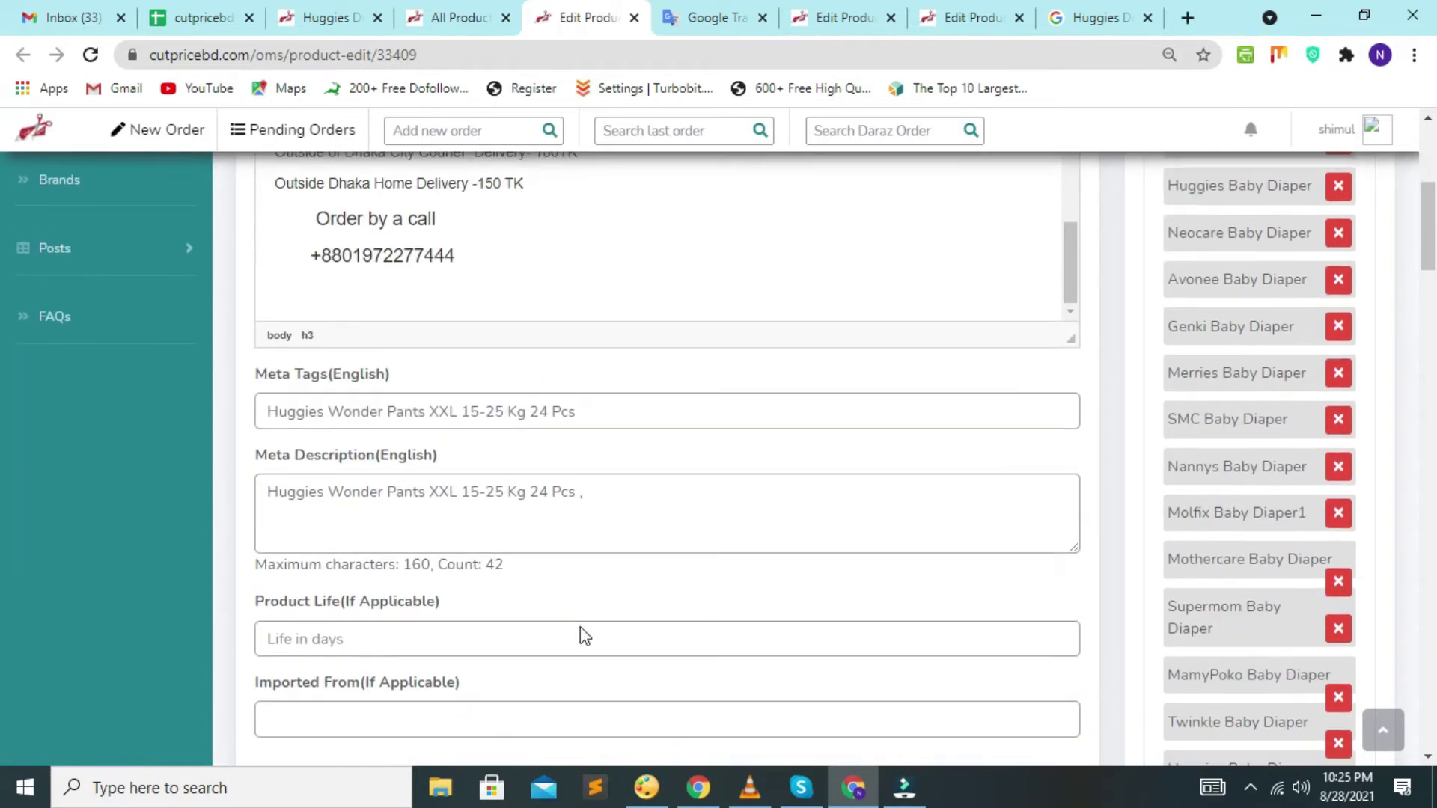
click(607, 501)
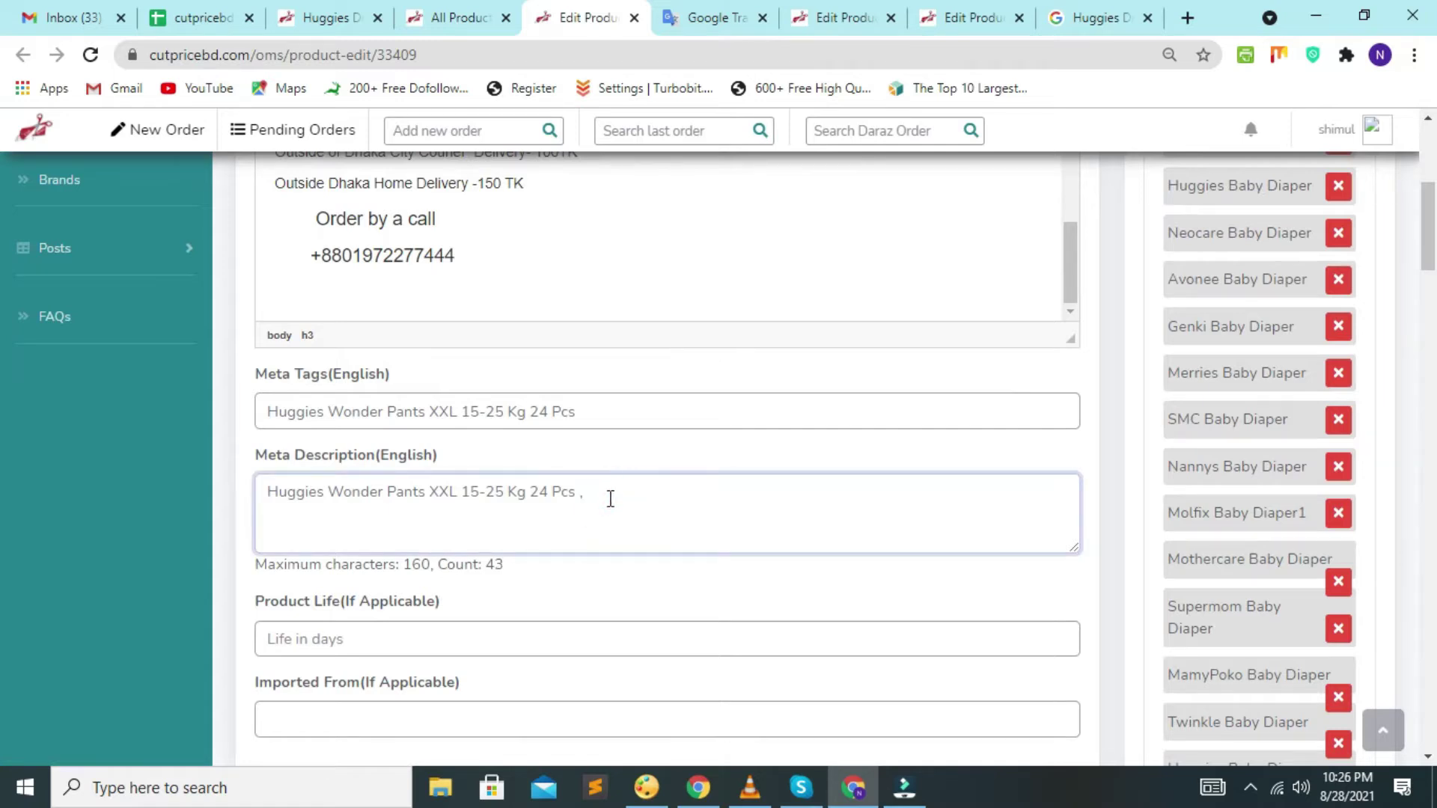
key(ctrl+v)
Step: Remove the hash signs from the pack size and origin lines in the meta description and join them as "24pc's pack ,Origin : Malaysia"
click(599, 495)
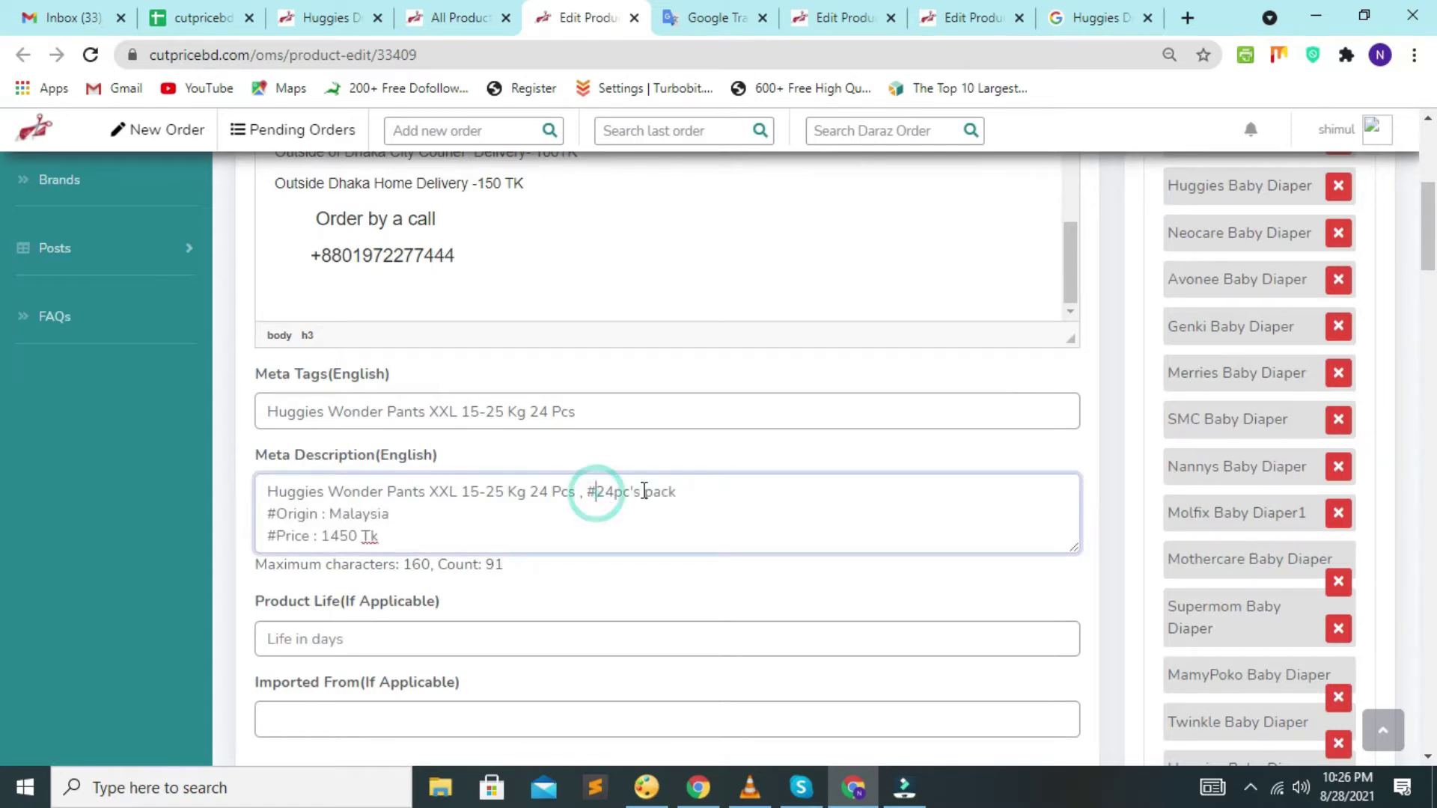
key(BackSpace)
click(276, 514)
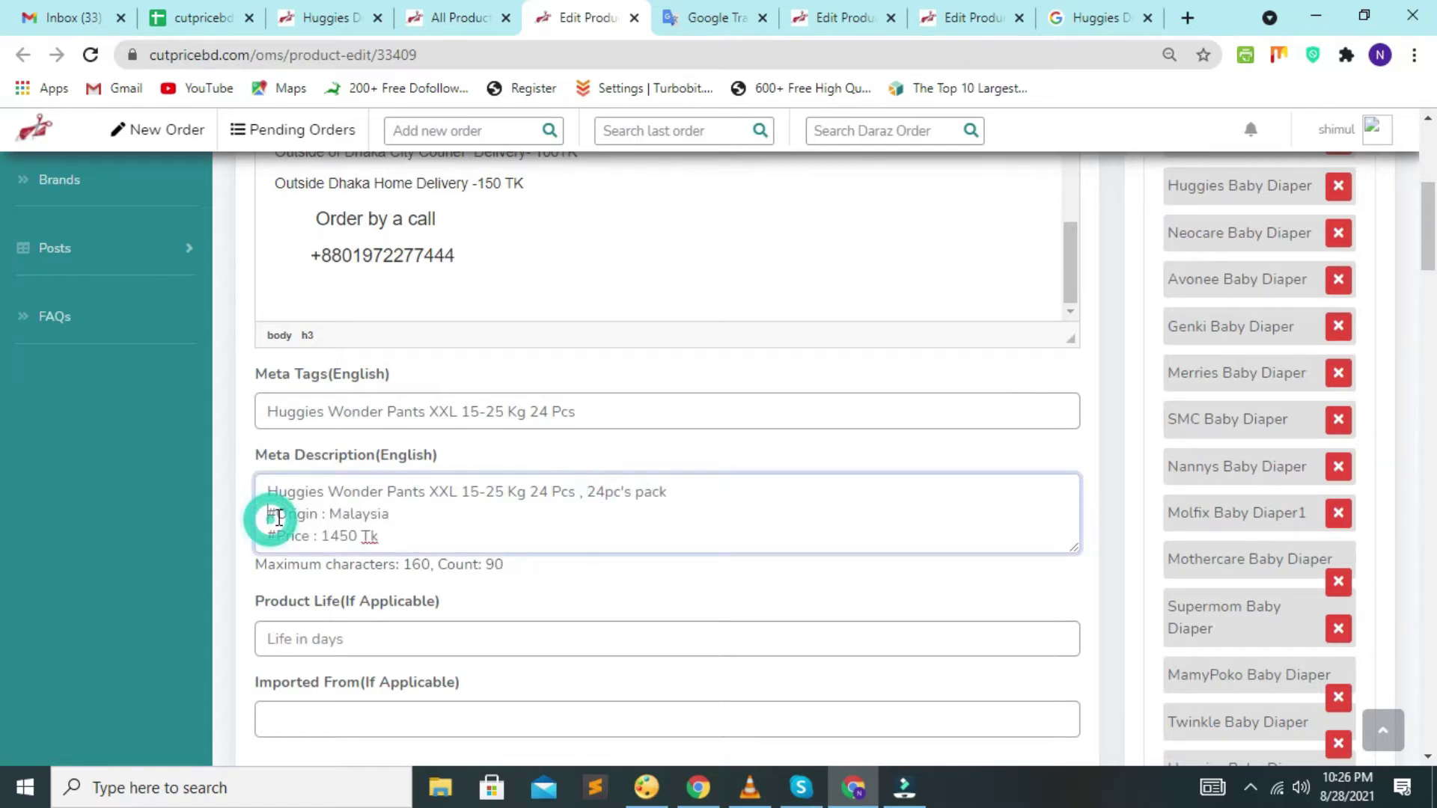
key(BackSpace)
key(BackSpace)
text(,Origin : Malaysia)
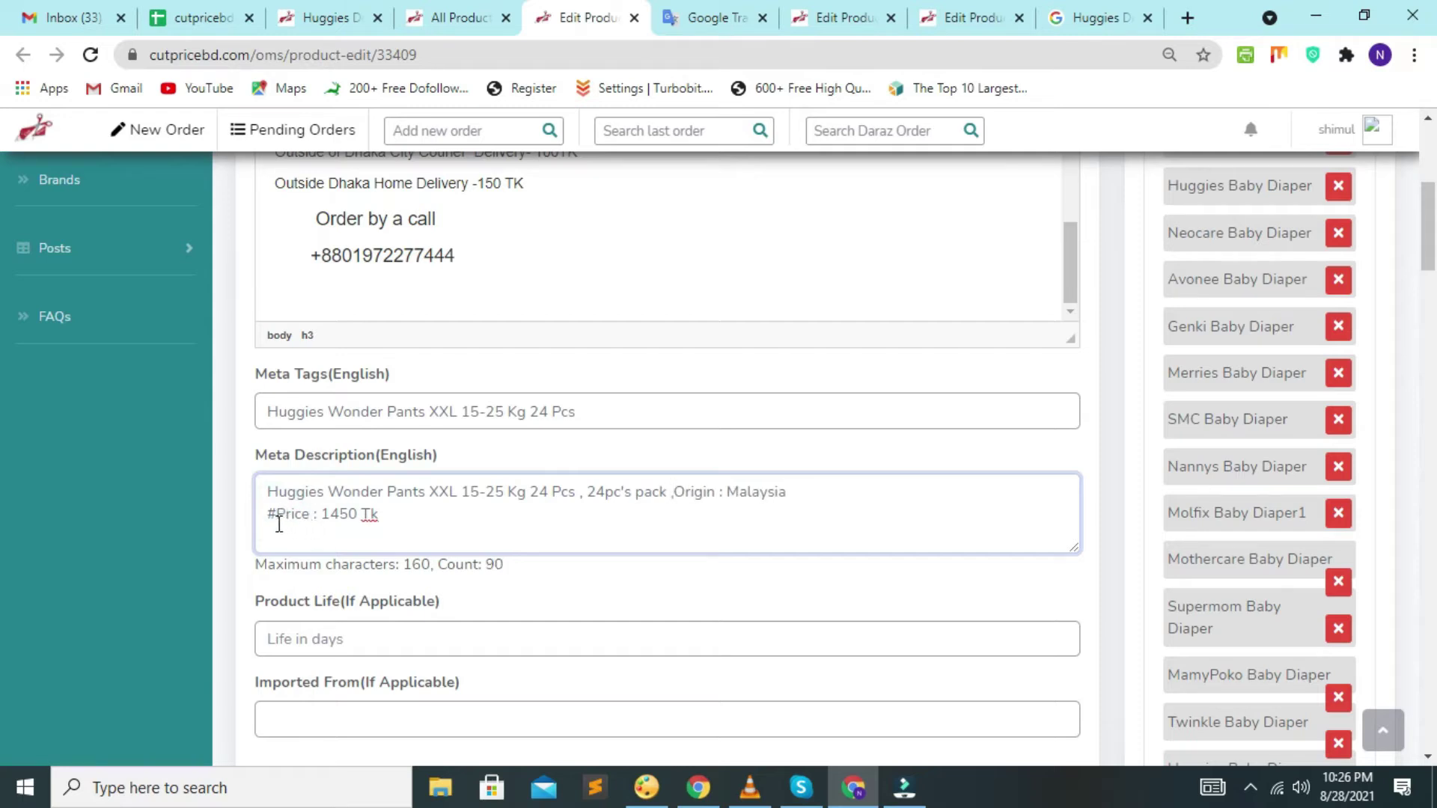
Step: Join the price line to the meta description as ",Price : 1450 Tk" without its hash sign, and append ", Delivery Online Shop BD."
click(279, 508)
click(272, 515)
key(BackSpace)
key(BackSpace)
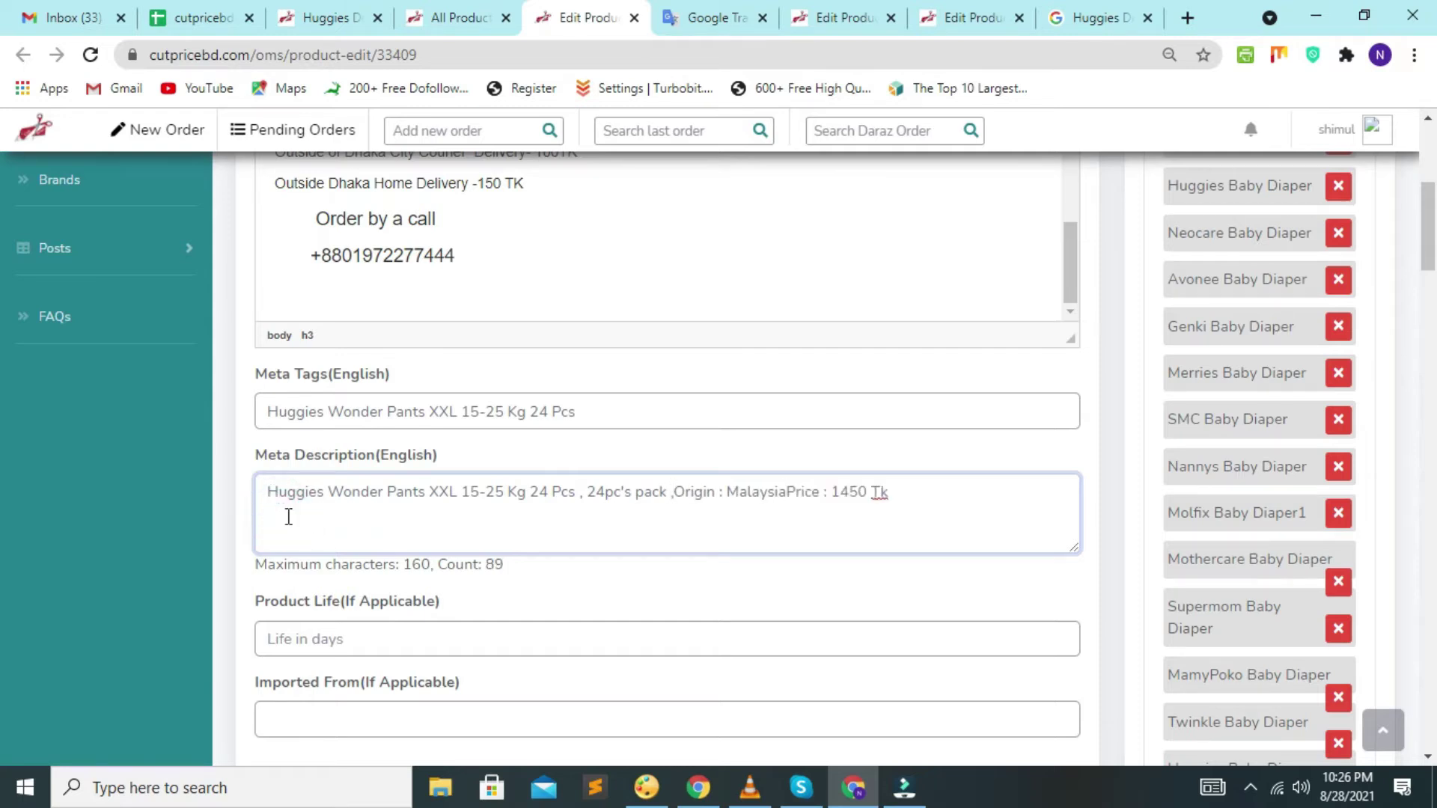
text(,)
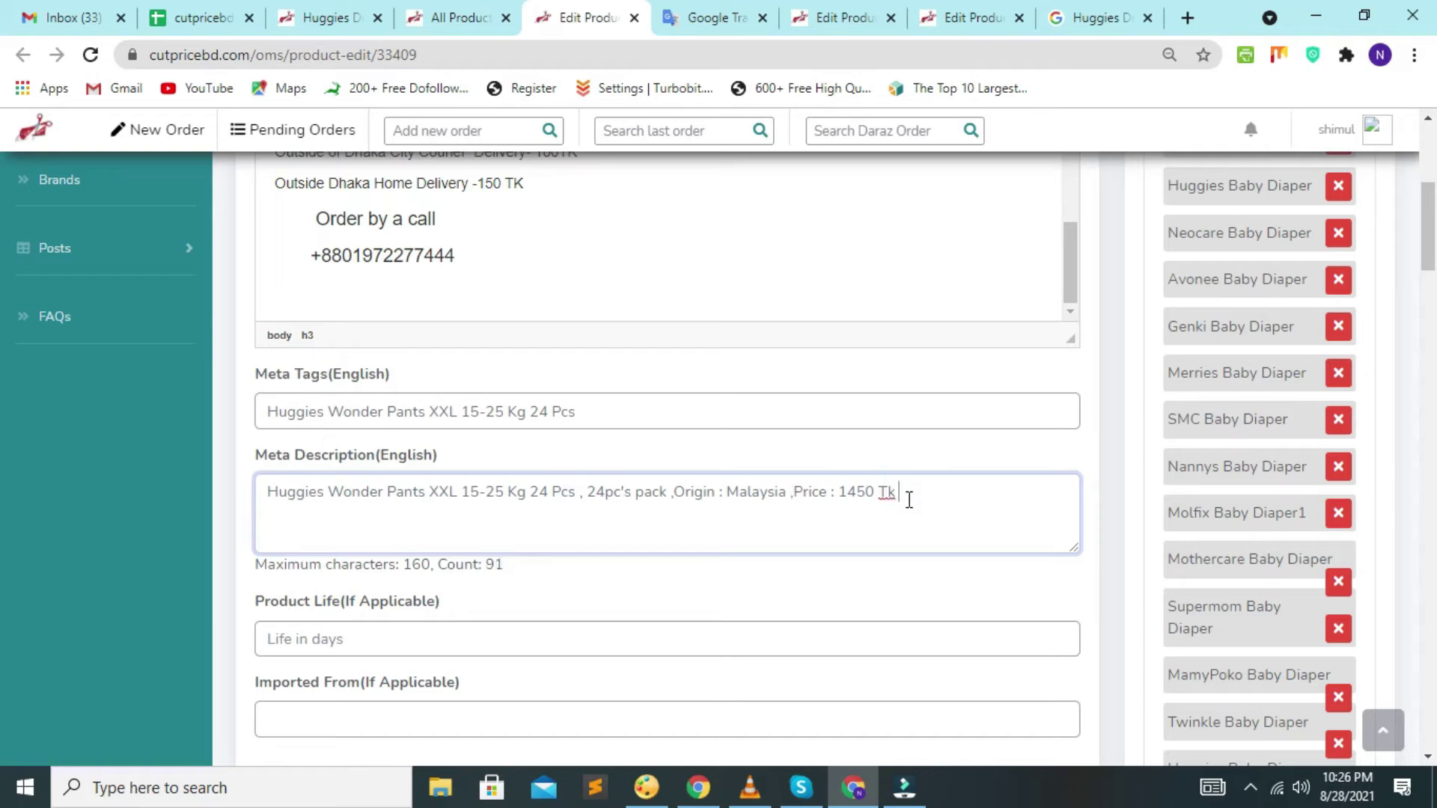
text(OnDelivery Online Shop BD)
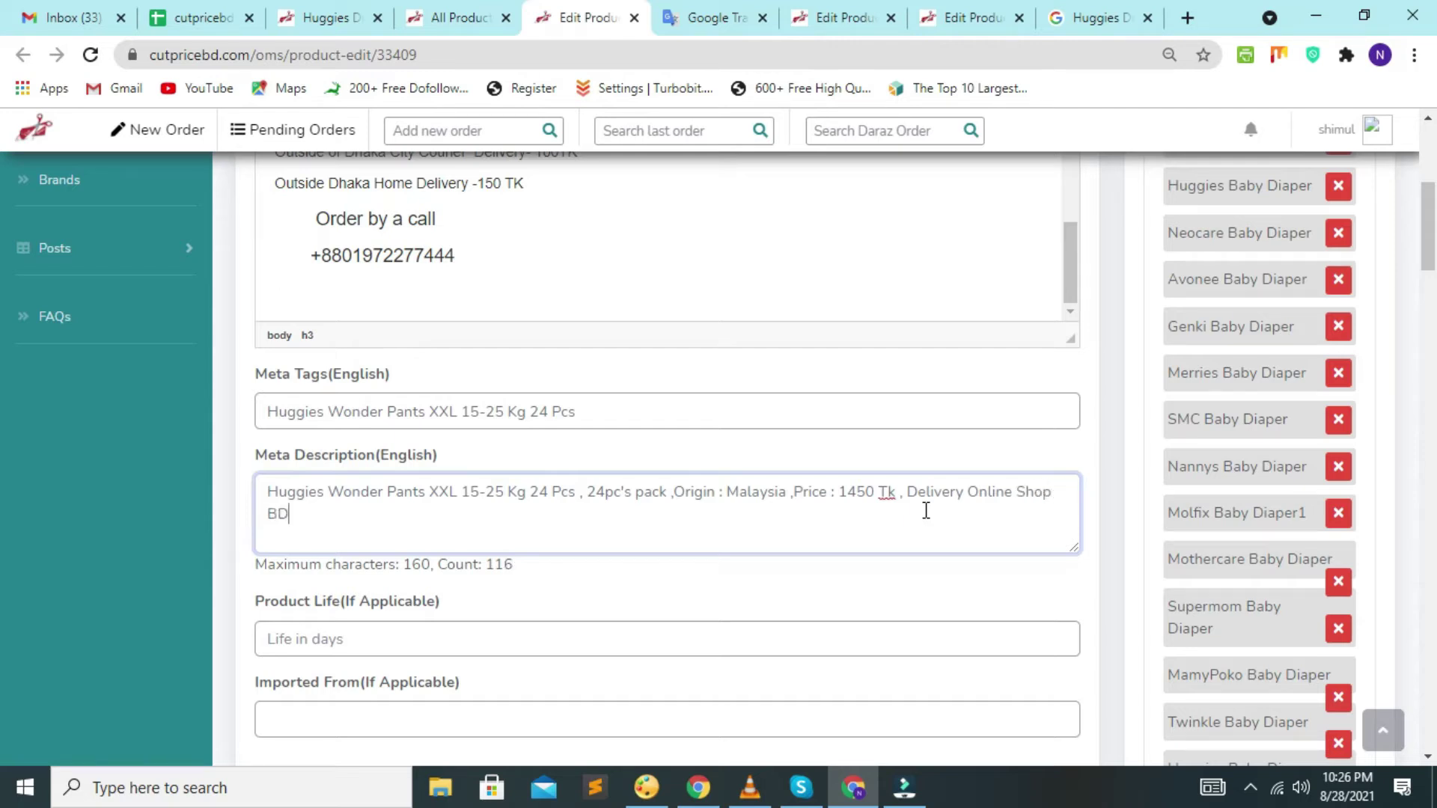
text(.)
Step: Review the edit form's product name, details, meta description, product status, supplier and brand settings
scroll(580, 247, up, 10)
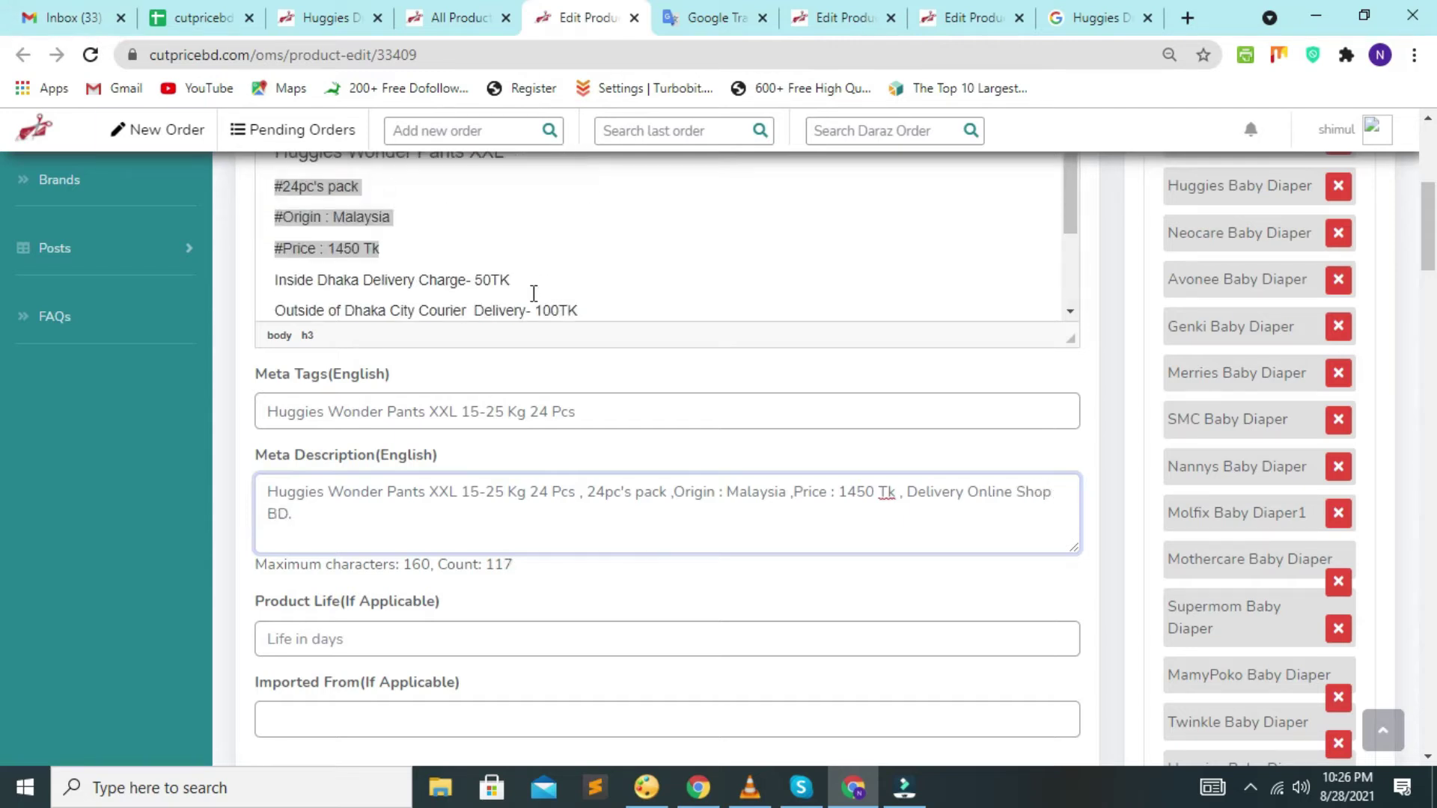
click(480, 552)
scroll(562, 504, down, 3)
scroll(567, 503, up, 3)
scroll(1175, 441, down, 1)
scroll(536, 413, down, 12)
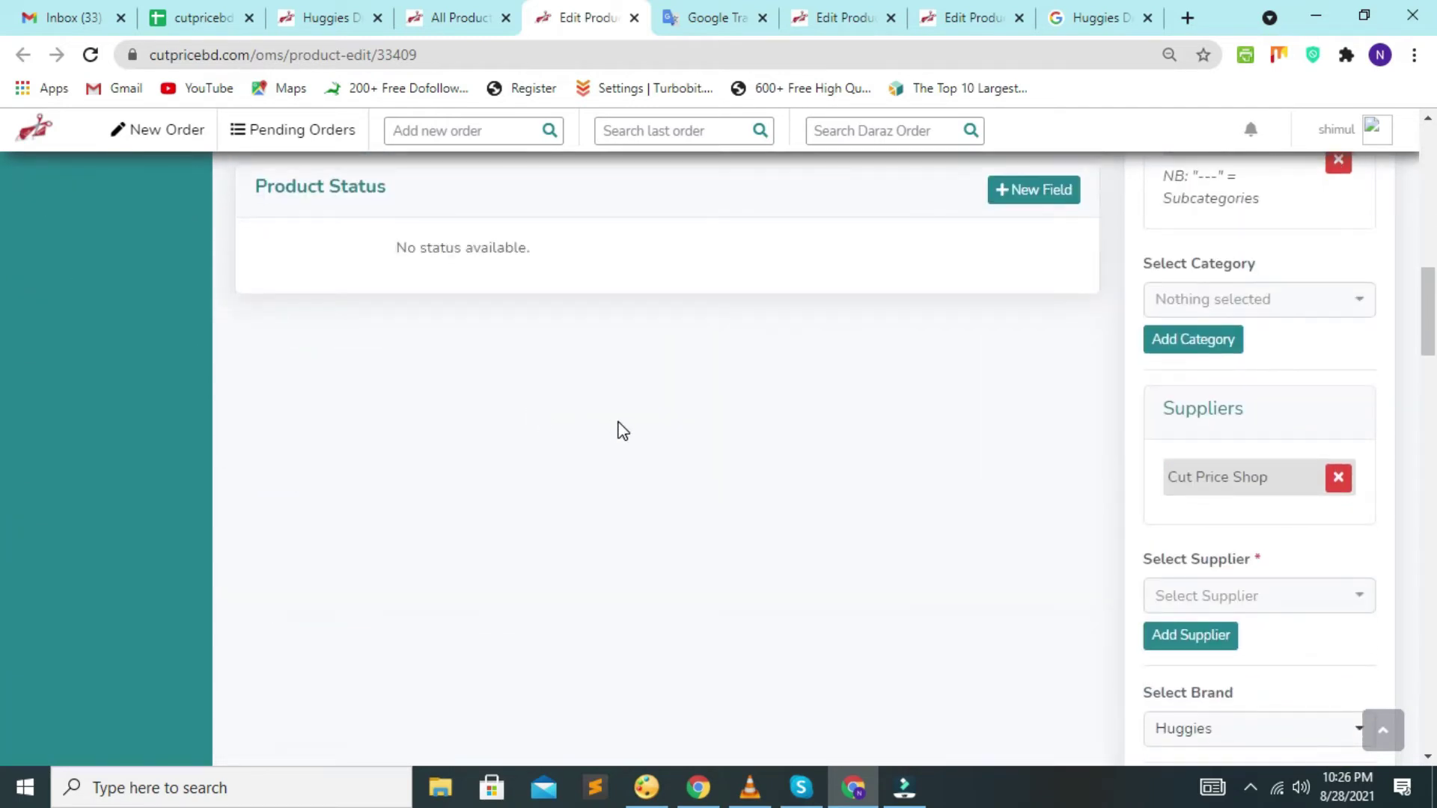
scroll(619, 426, up, 10)
scroll(523, 430, up, 5)
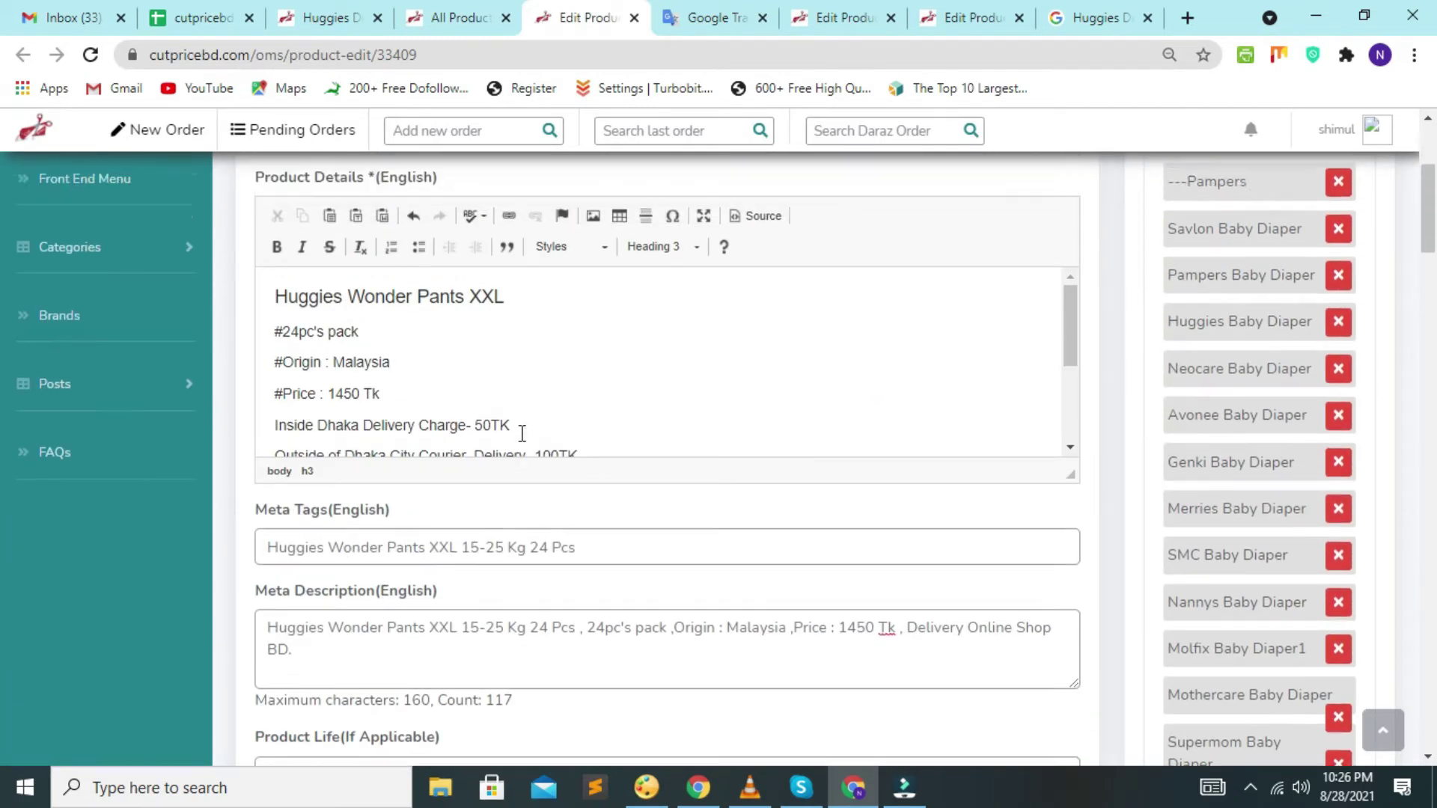
scroll(461, 618, down, 3)
scroll(577, 616, up, 3)
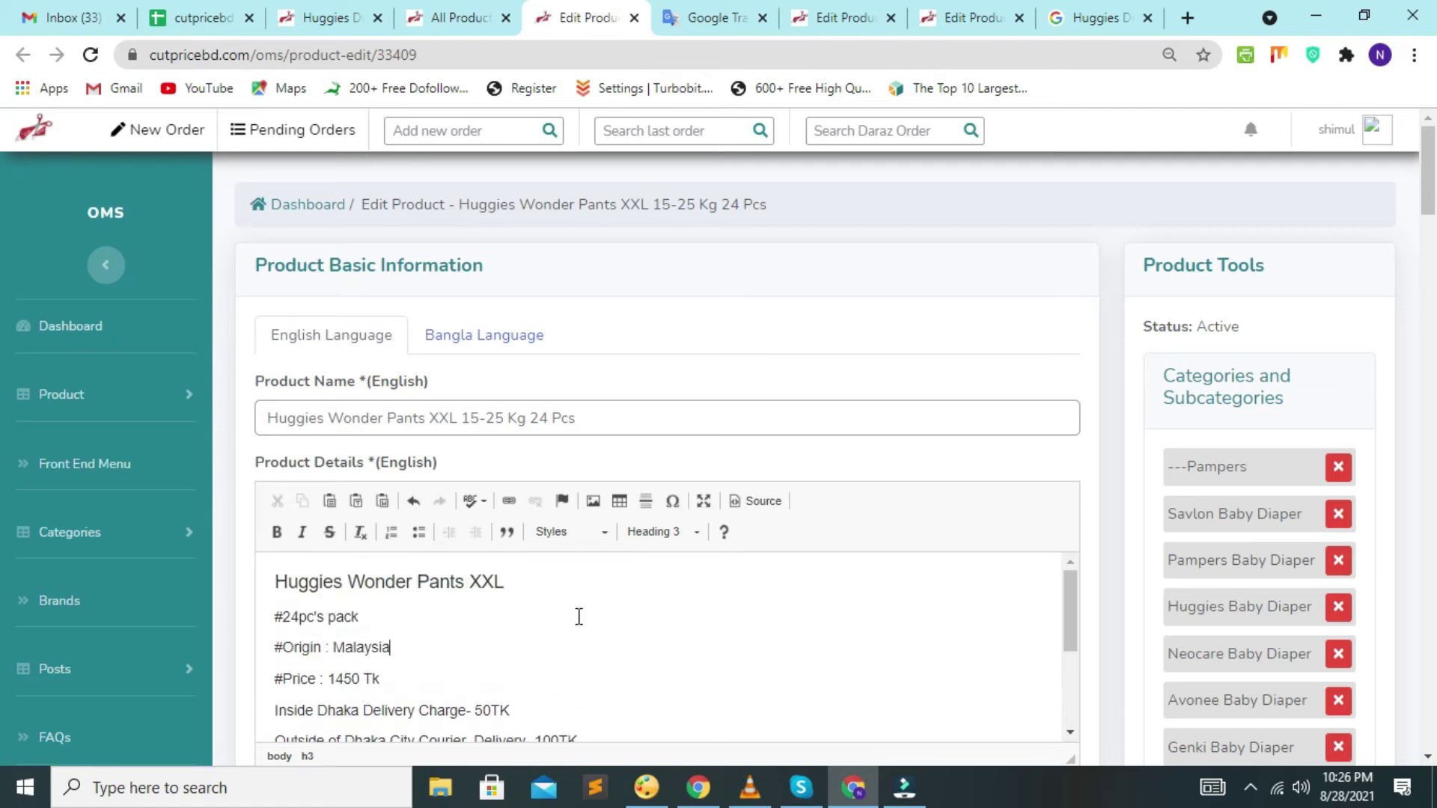
triple_click(638, 421)
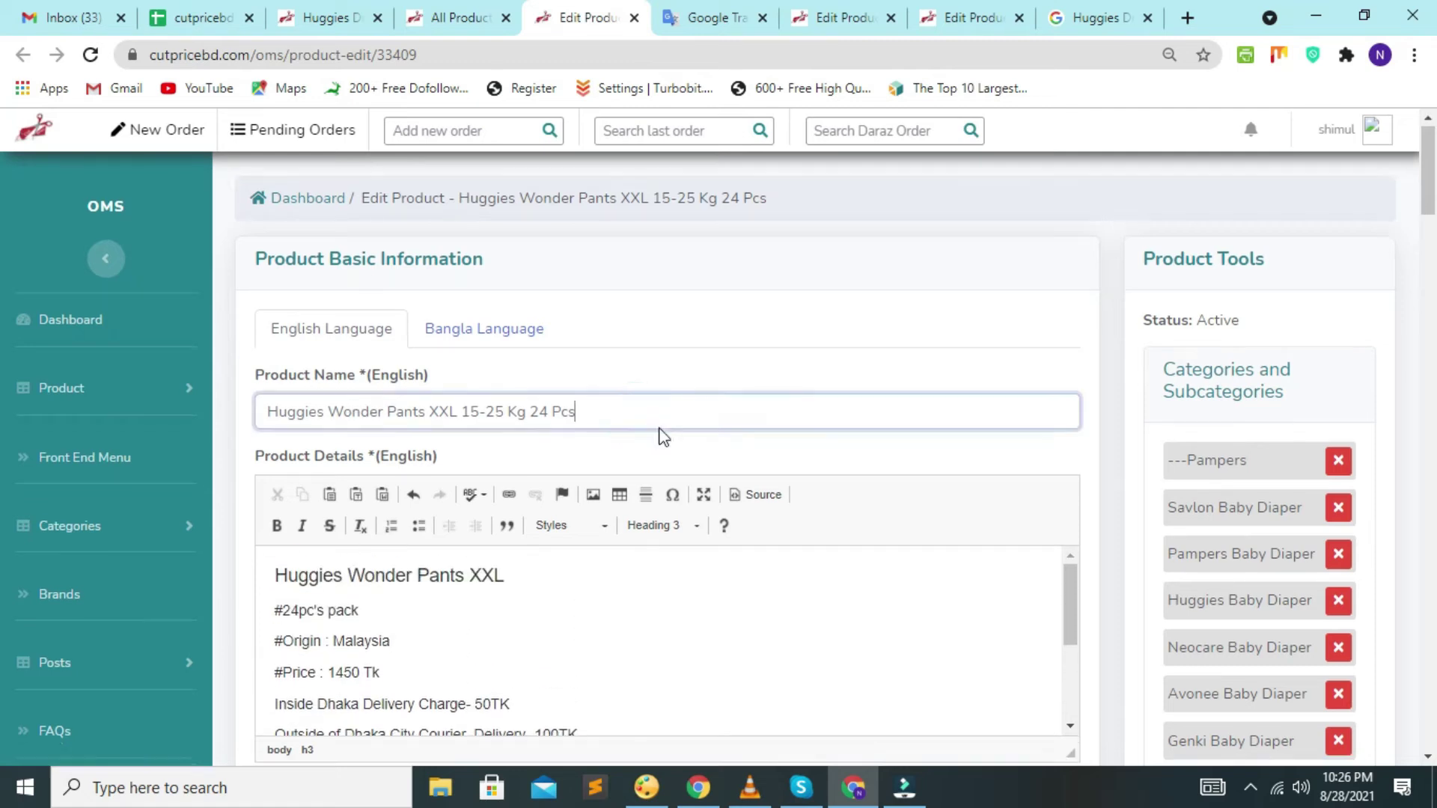
scroll(711, 471, down, 10)
scroll(713, 455, down, 3)
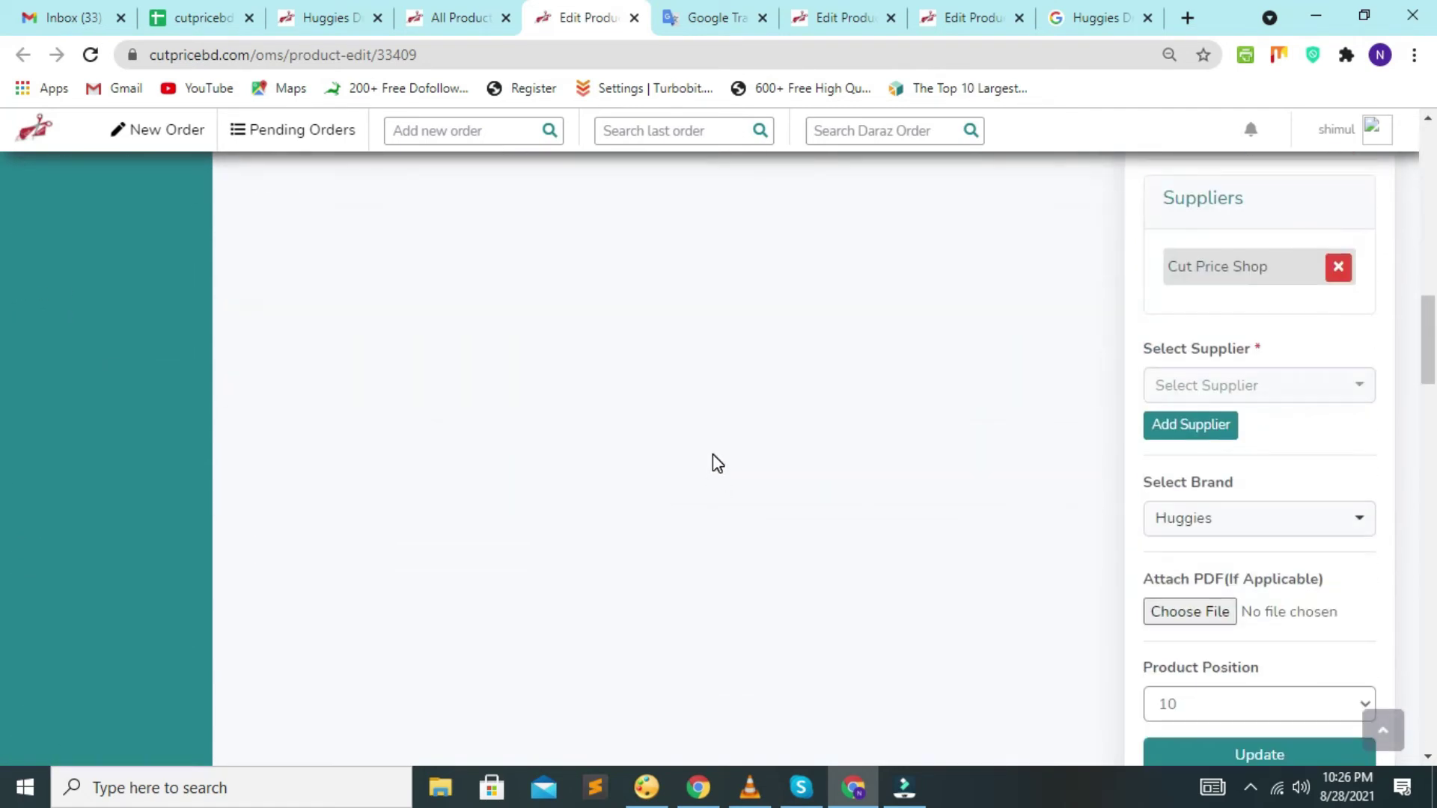
scroll(714, 462, down, 7)
scroll(715, 460, up, 15)
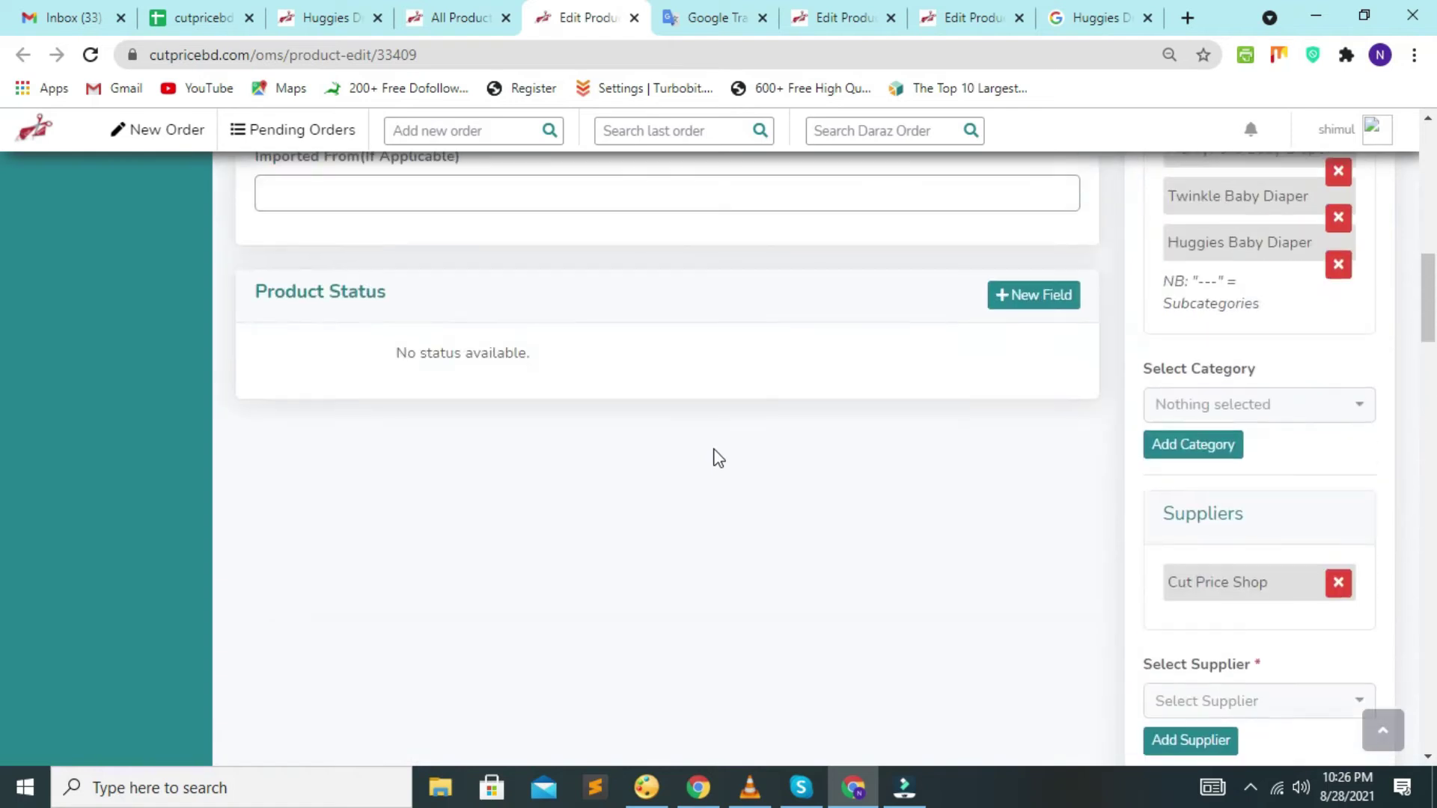
Step: Set the website price to 1450, matching the regular price, and clear the whole sell price in the product information
scroll(715, 458, down, 18)
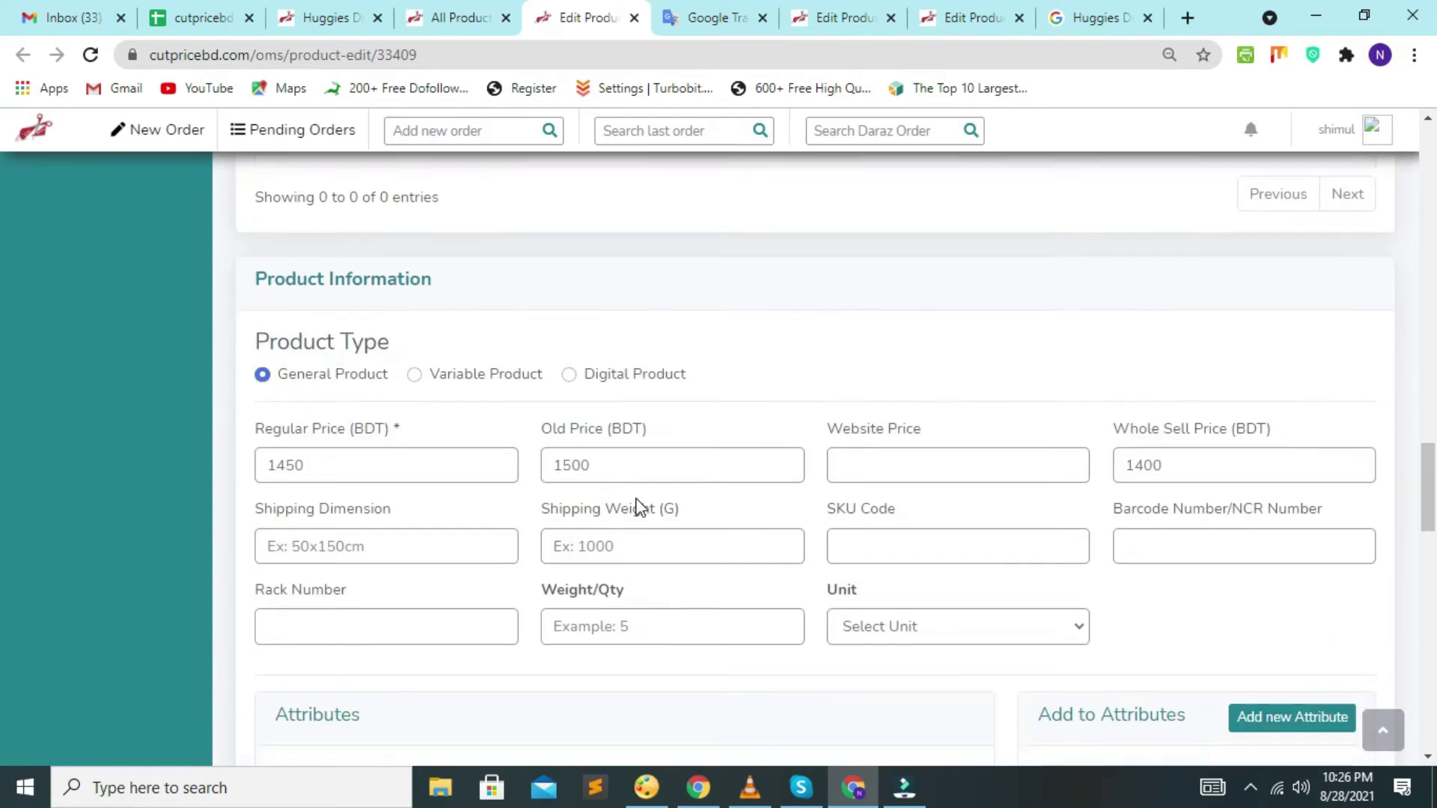
double_click(393, 392)
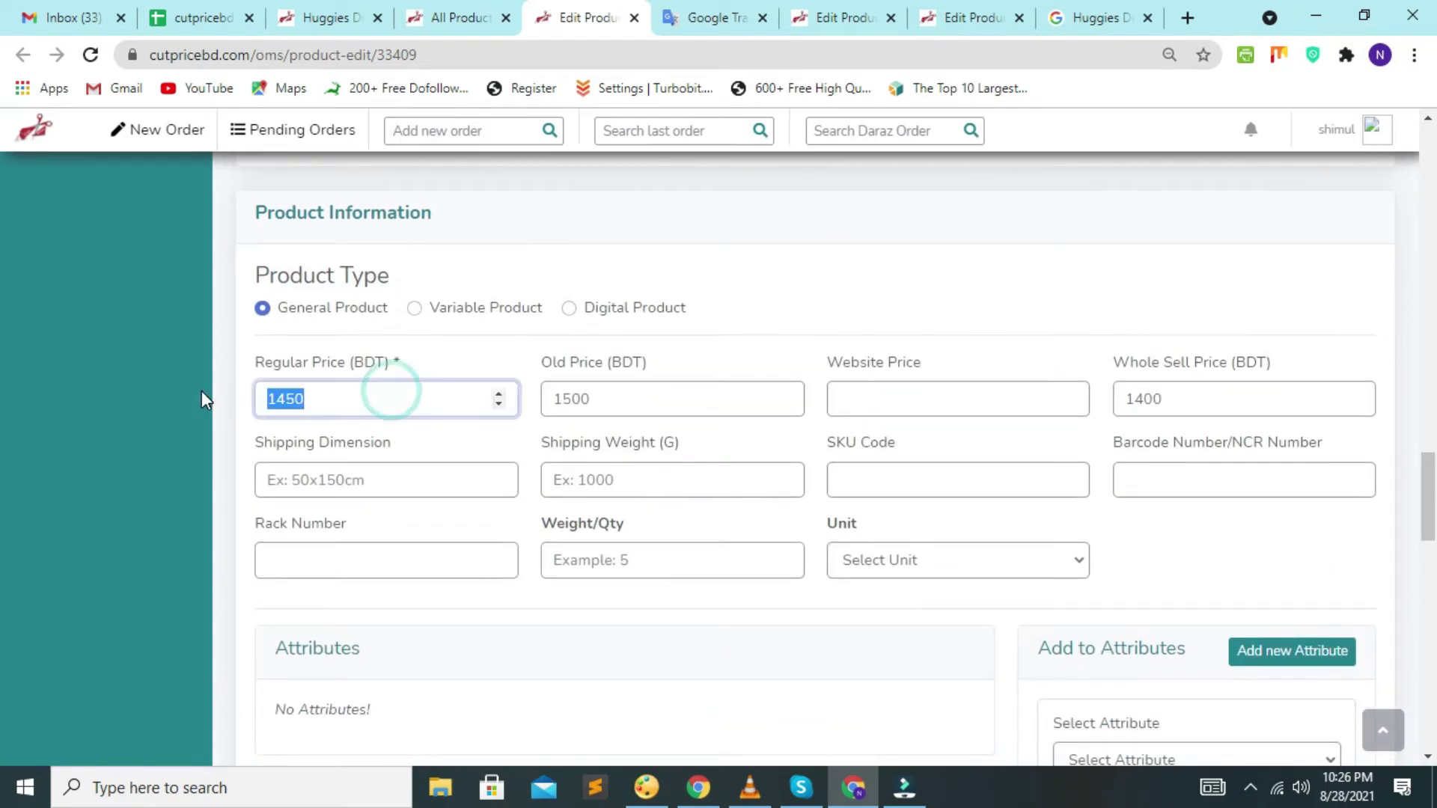
click(707, 392)
click(895, 398)
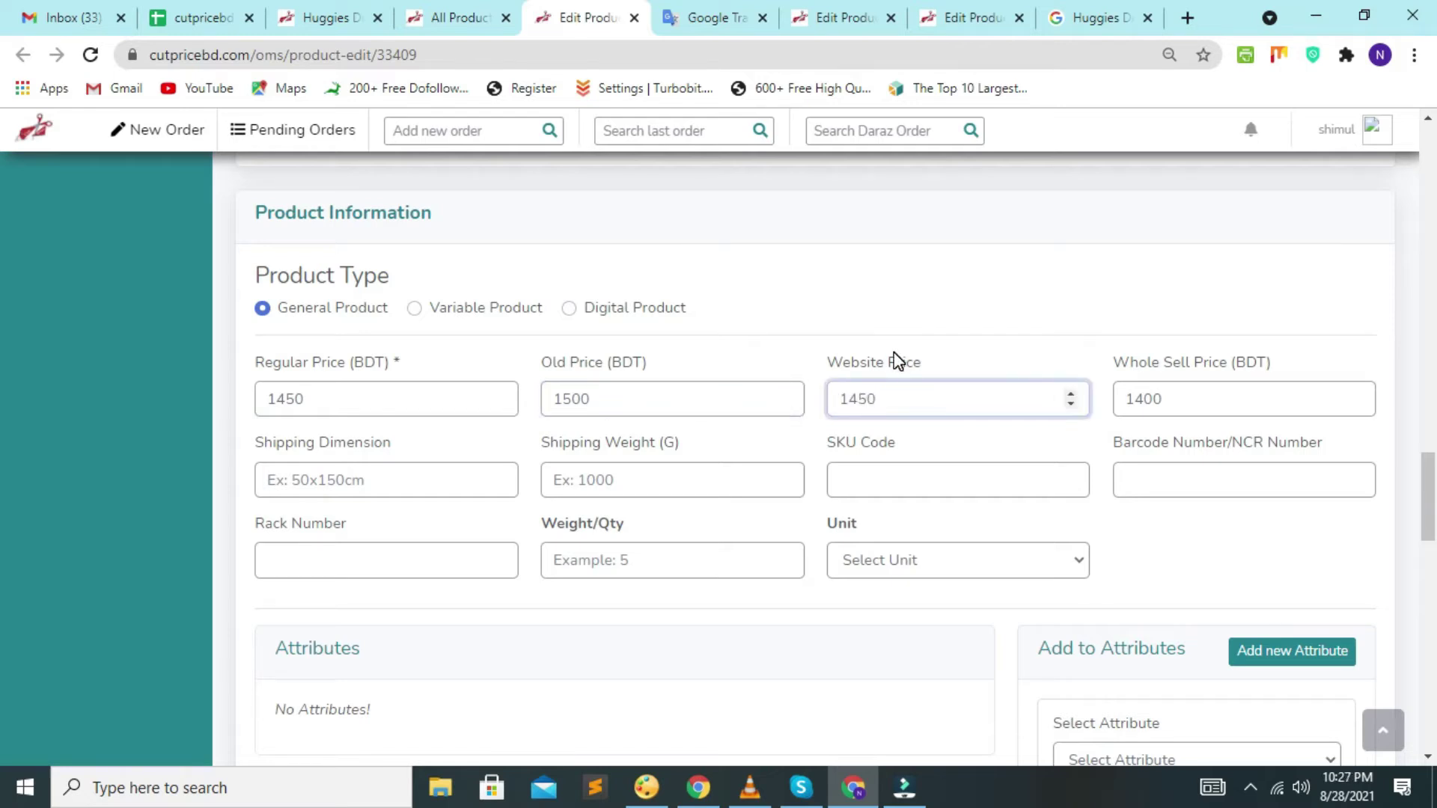
double_click(1185, 396)
key(BackSpace)
Step: Copy the product image's other name into its SEO alt text as "Huggies Wonder Pants XXL 15-25 Kg 24 Pcs" and save the image
scroll(970, 544, down, 8)
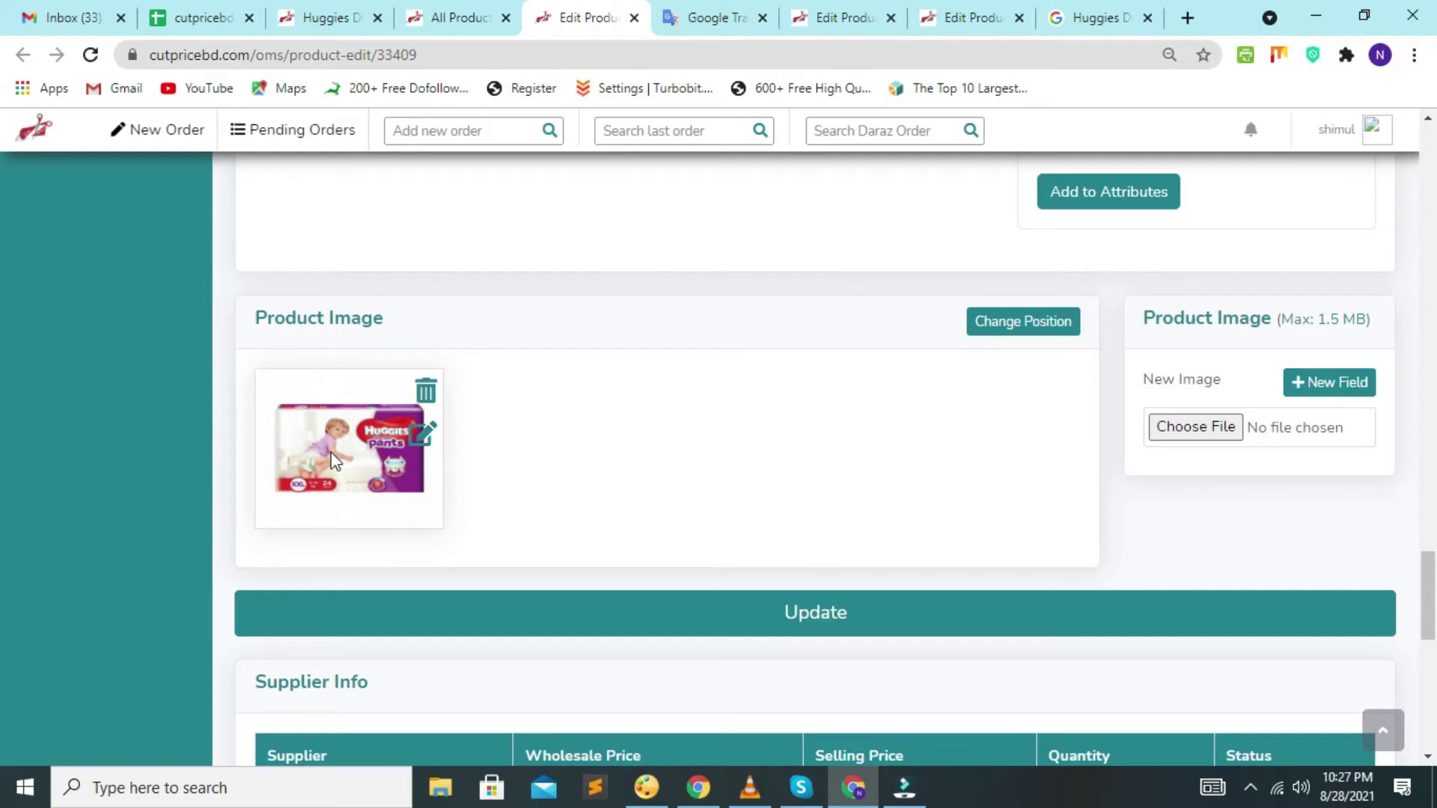
click(424, 434)
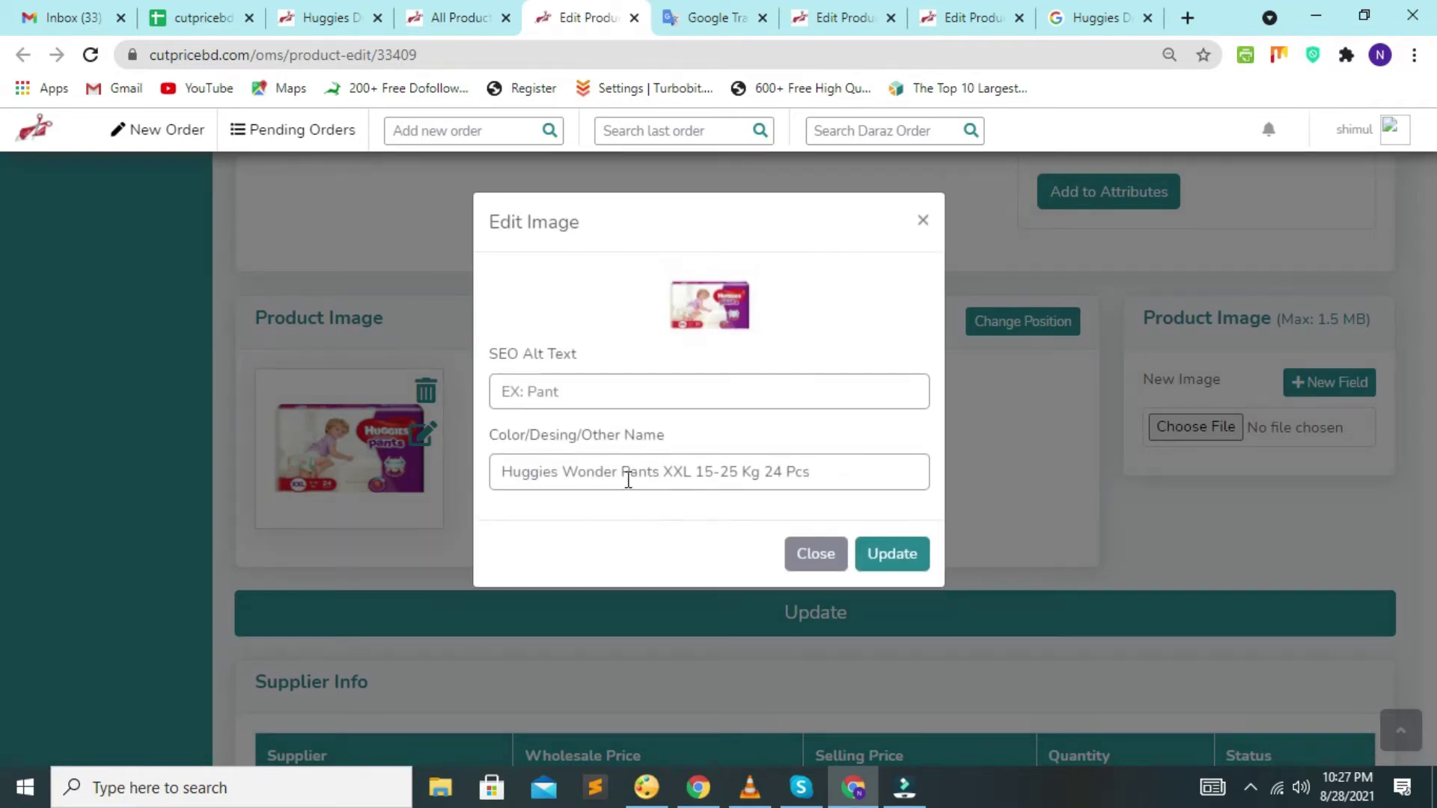
triple_click(629, 477)
right_click(627, 477)
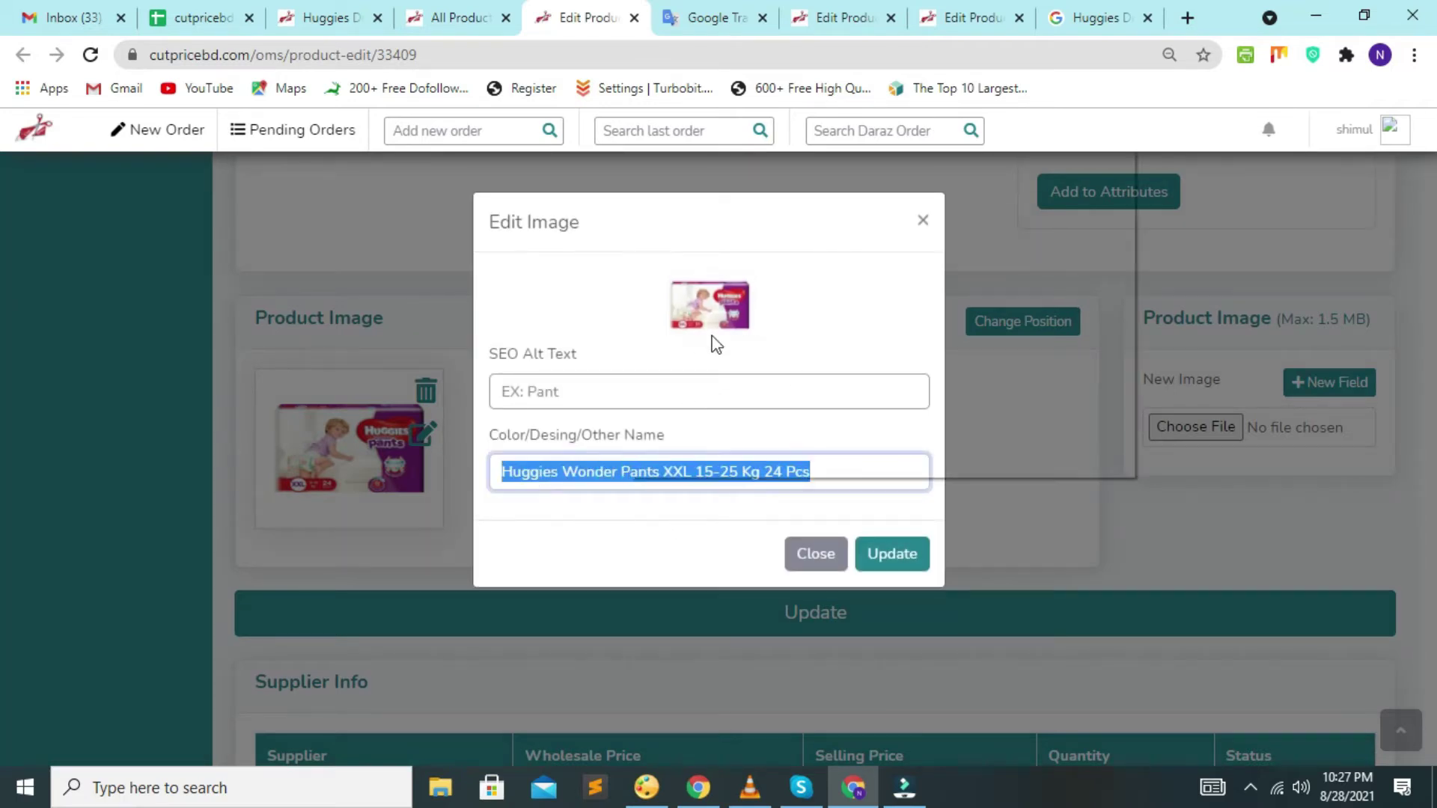
click(709, 238)
click(554, 391)
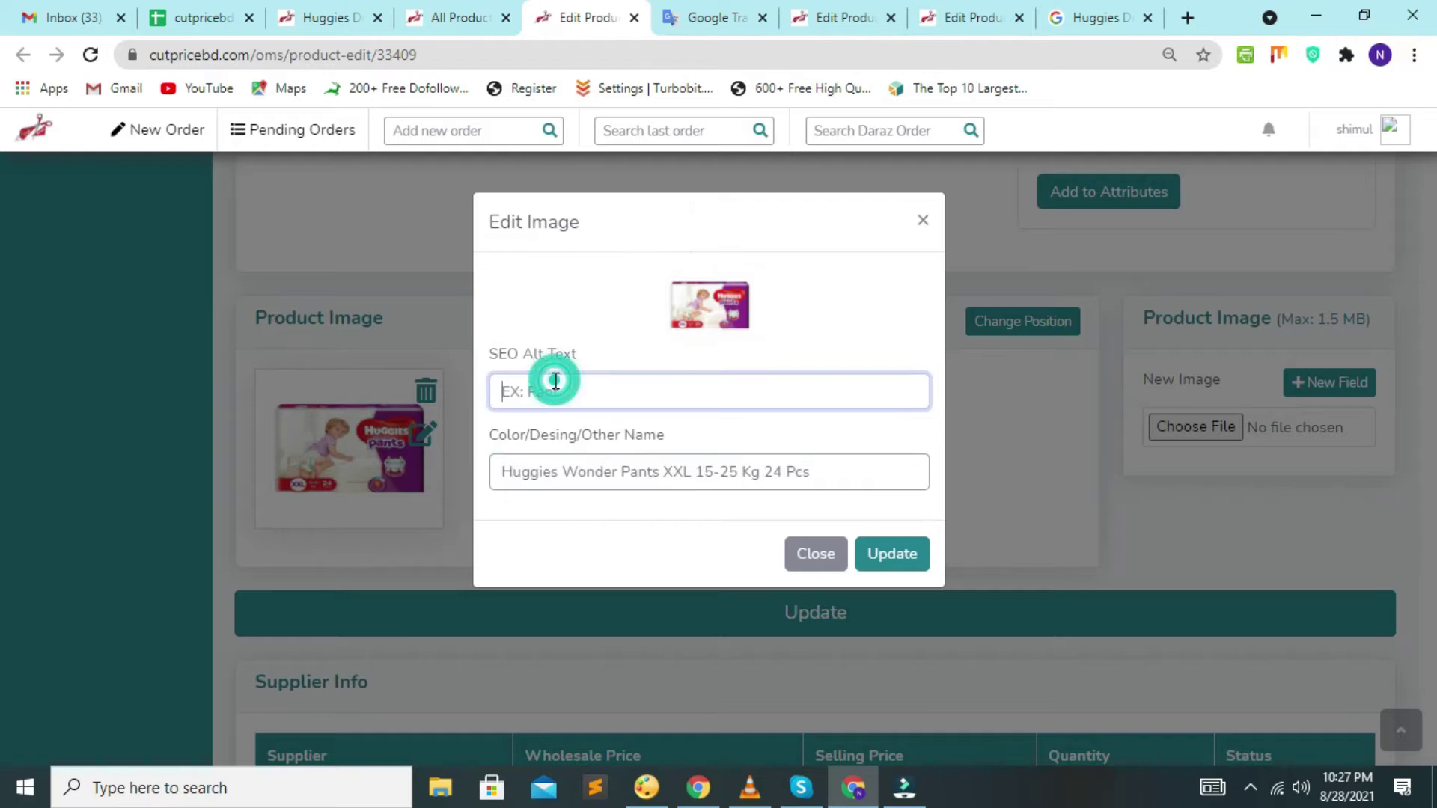
key(ctrl+v)
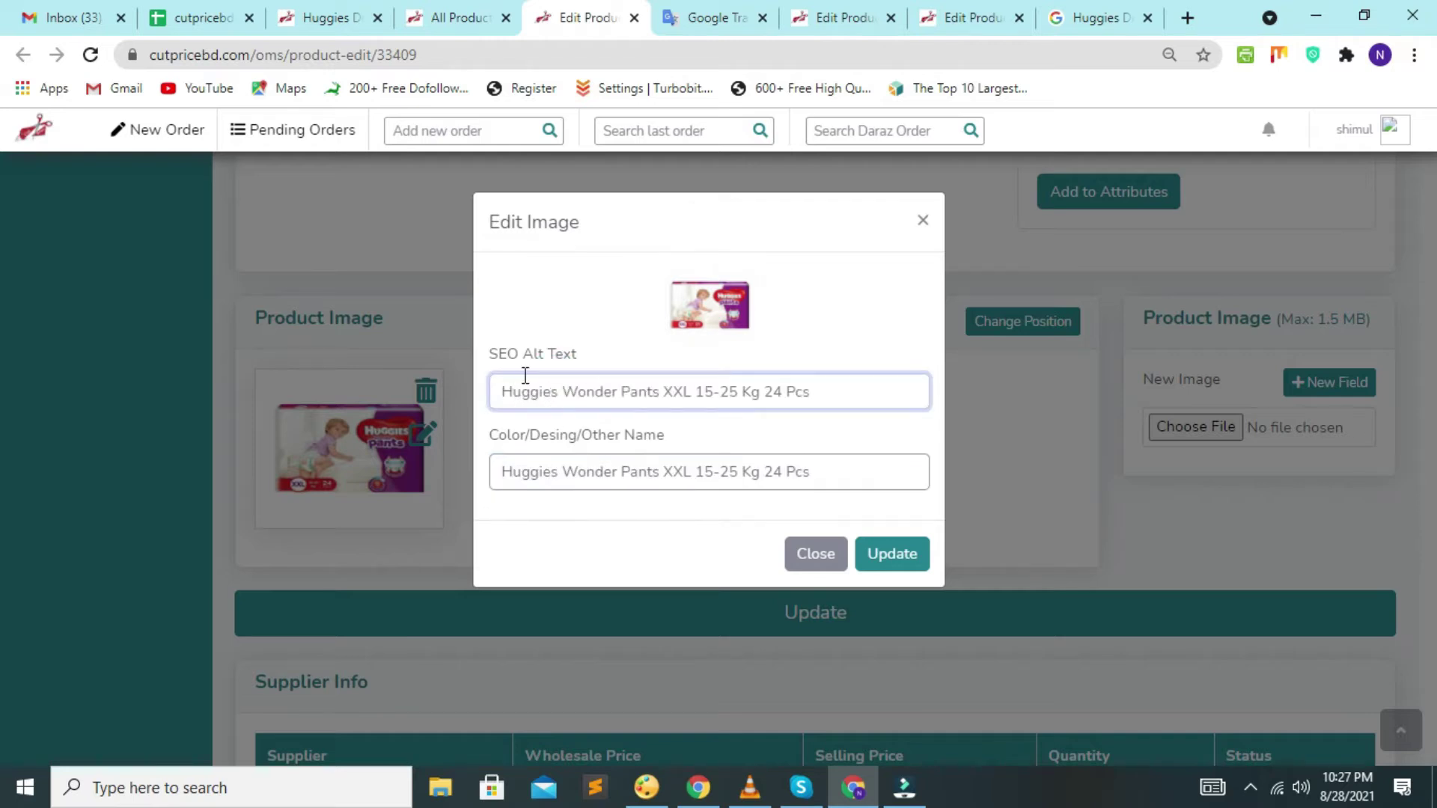
click(893, 555)
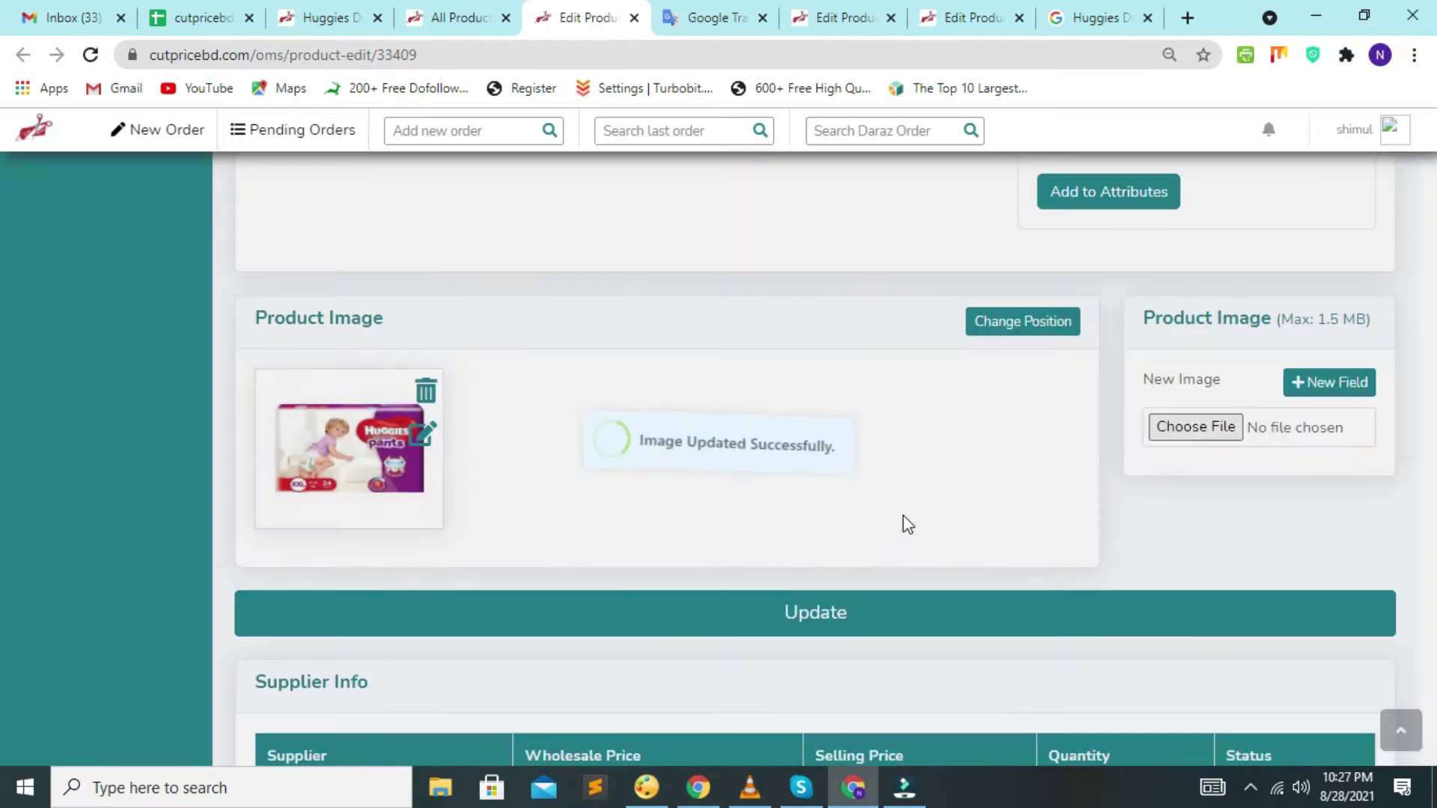
Step: Copy "Wonder Pants XXL" from the Bangla product name and translate it from English to Bengali in Google Translate
scroll(704, 456, up, 15)
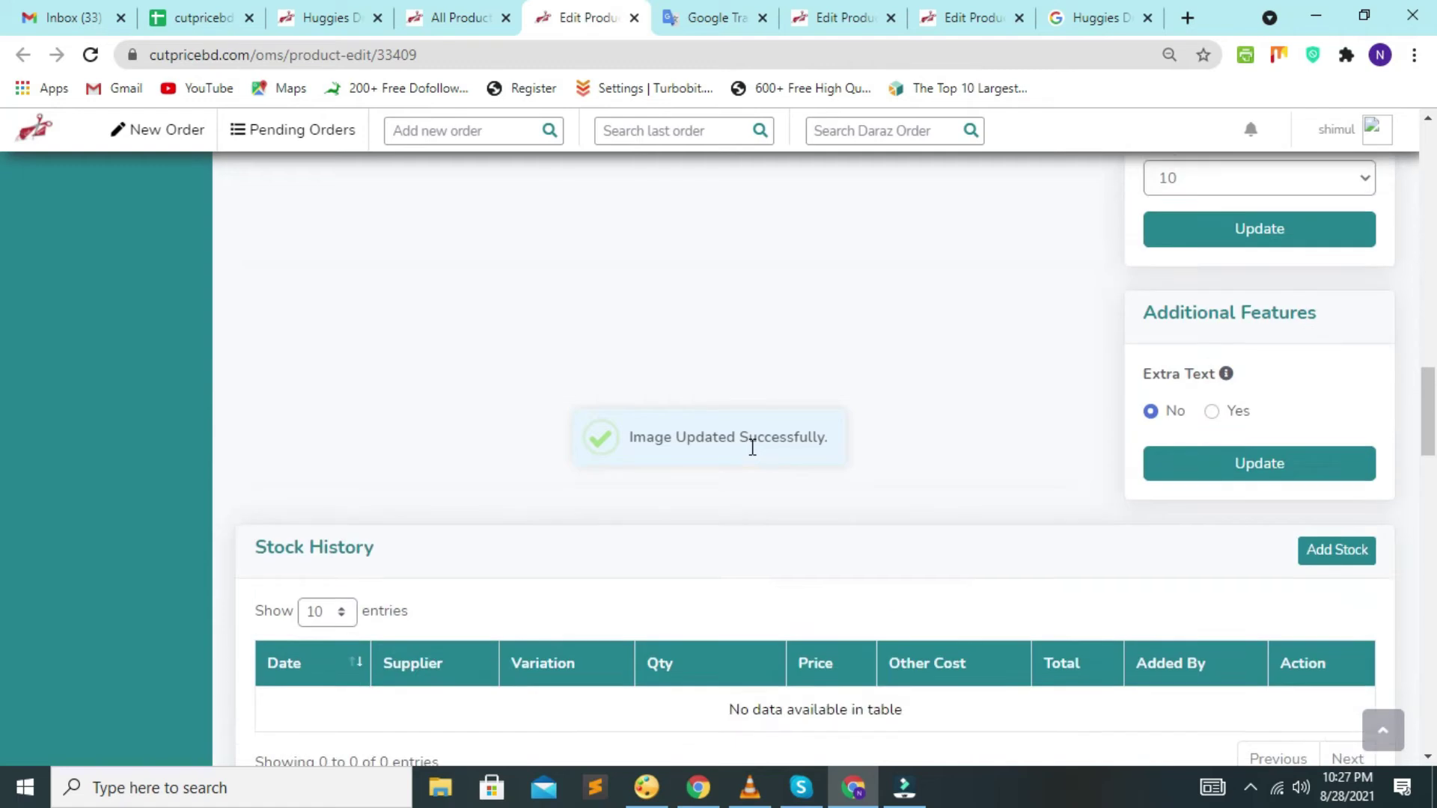
scroll(752, 448, up, 10)
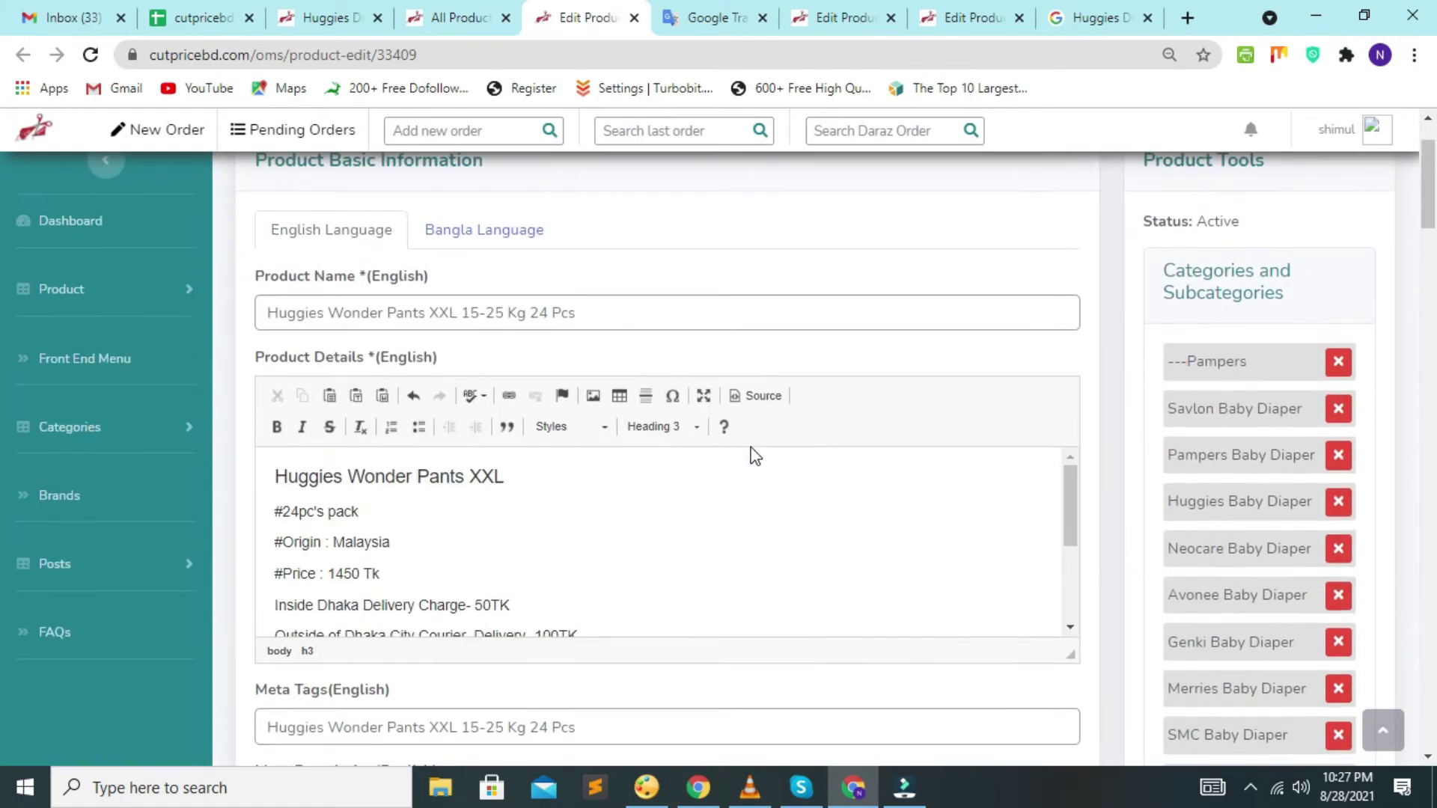
scroll(449, 546, down, 1)
click(474, 247)
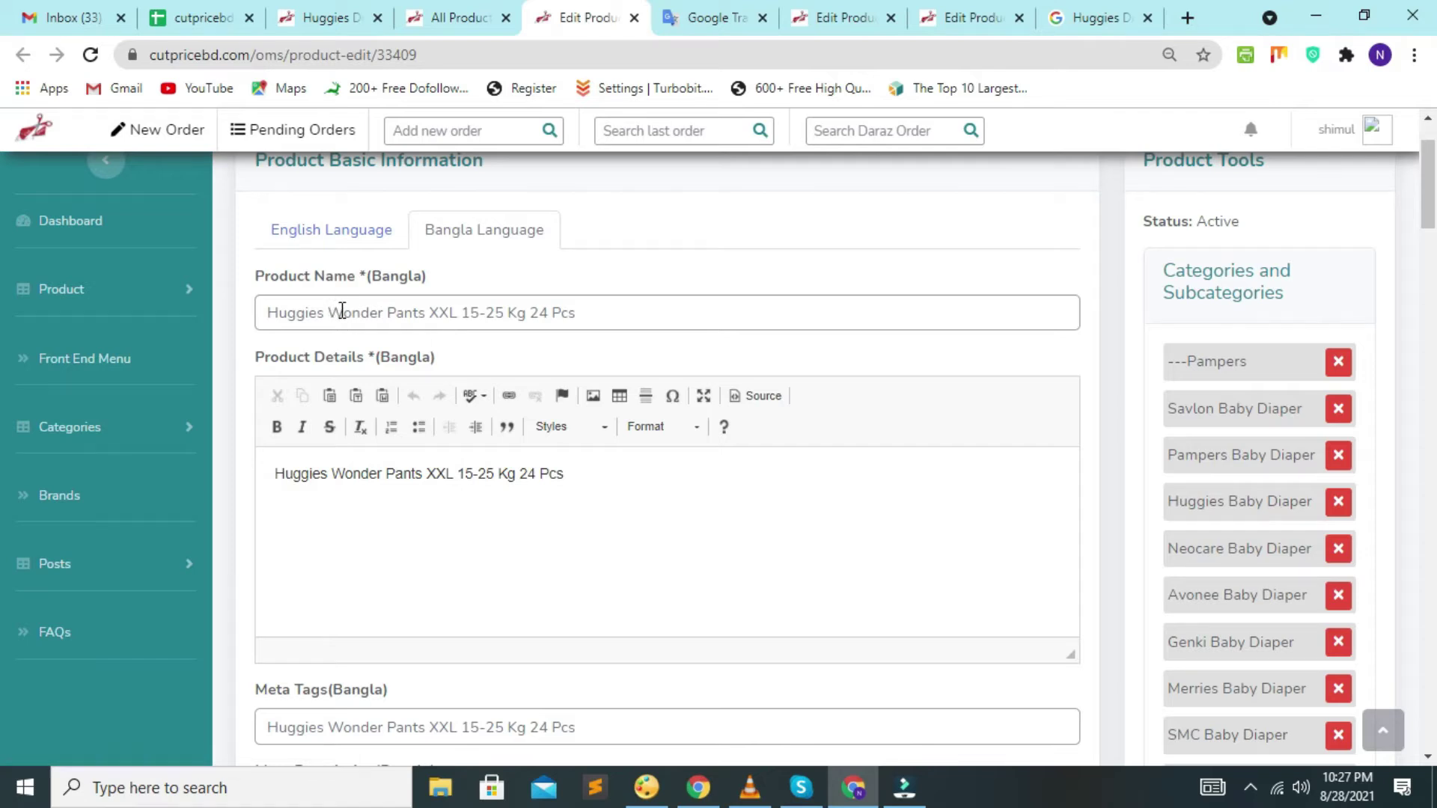
drag(332, 312, 453, 314)
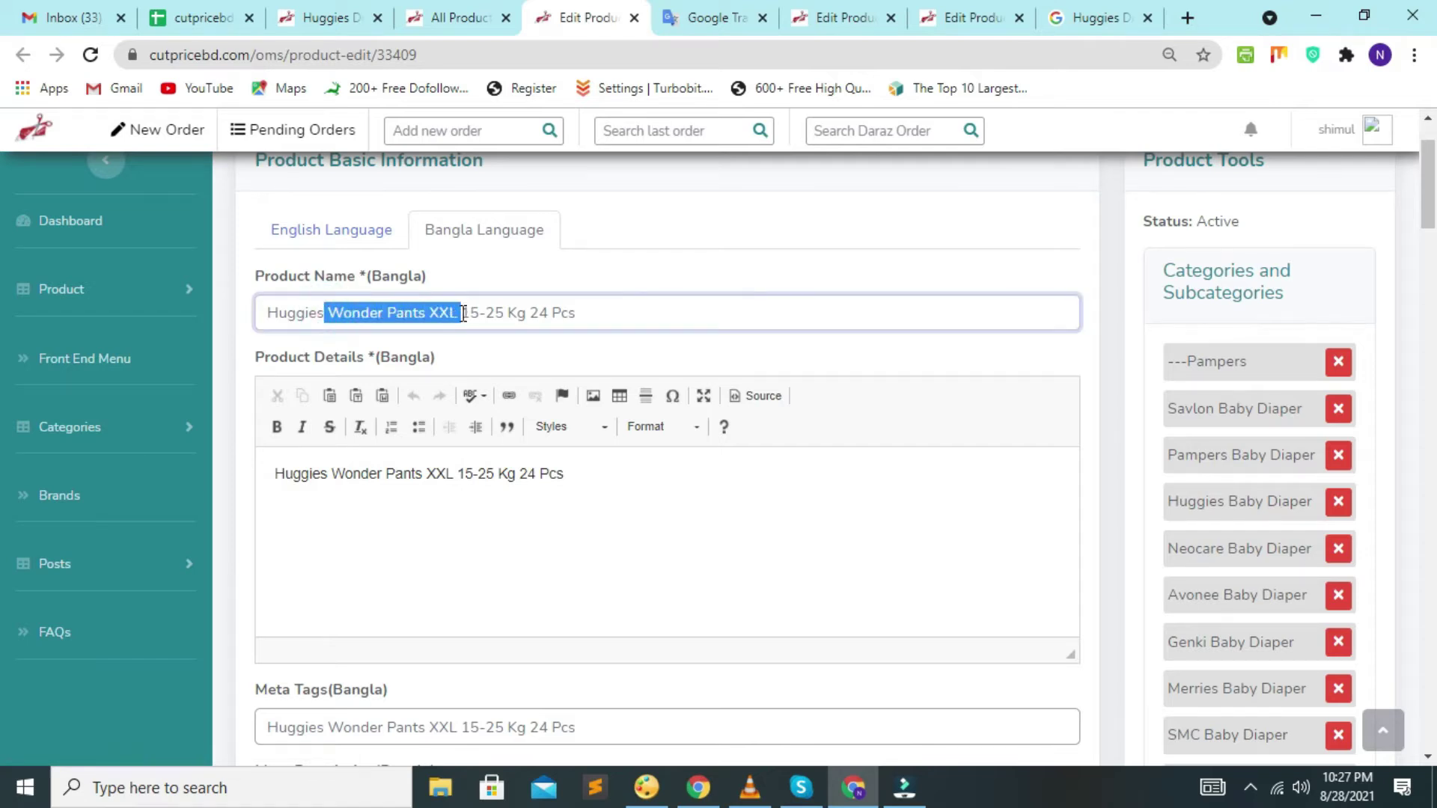
right_click(449, 310)
click(494, 386)
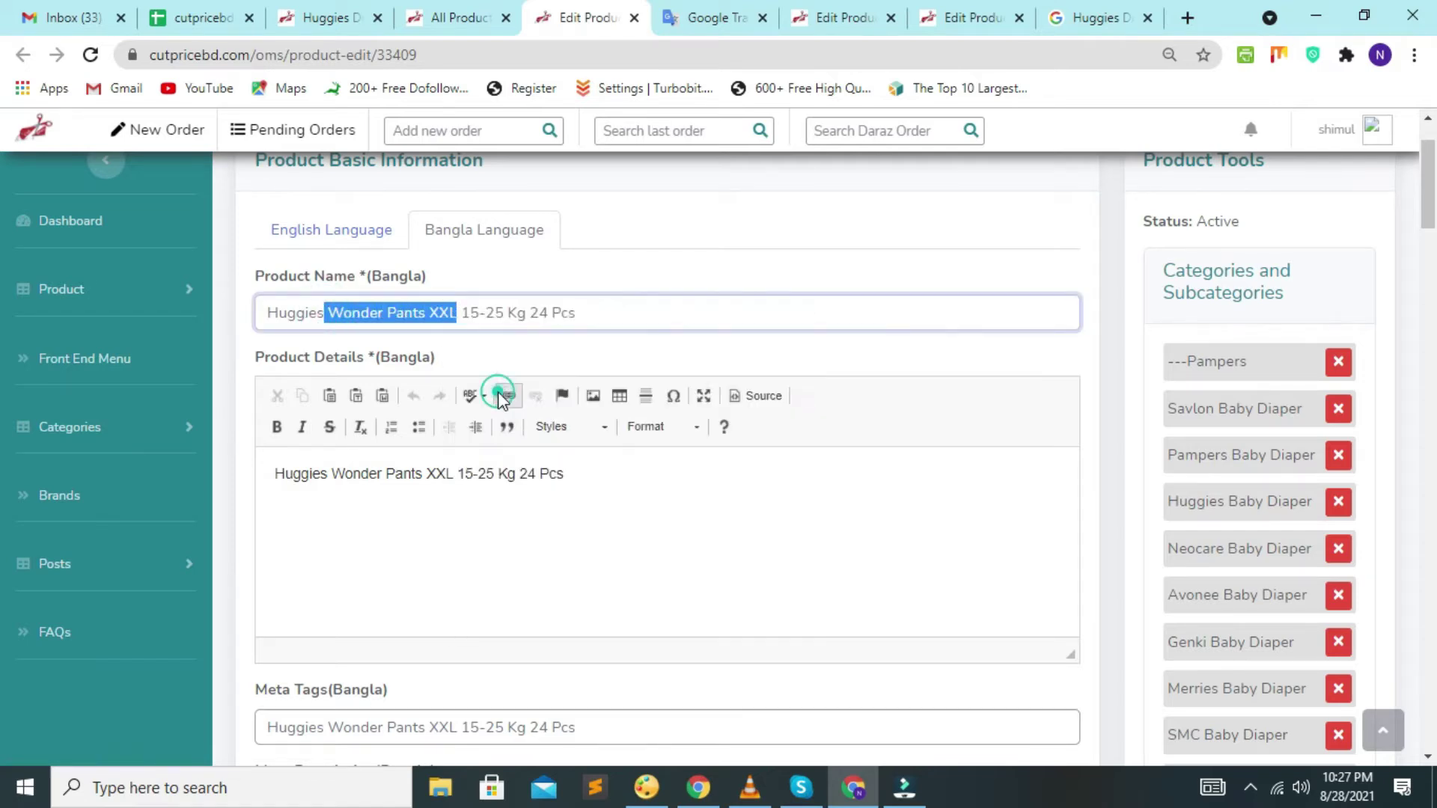
click(718, 17)
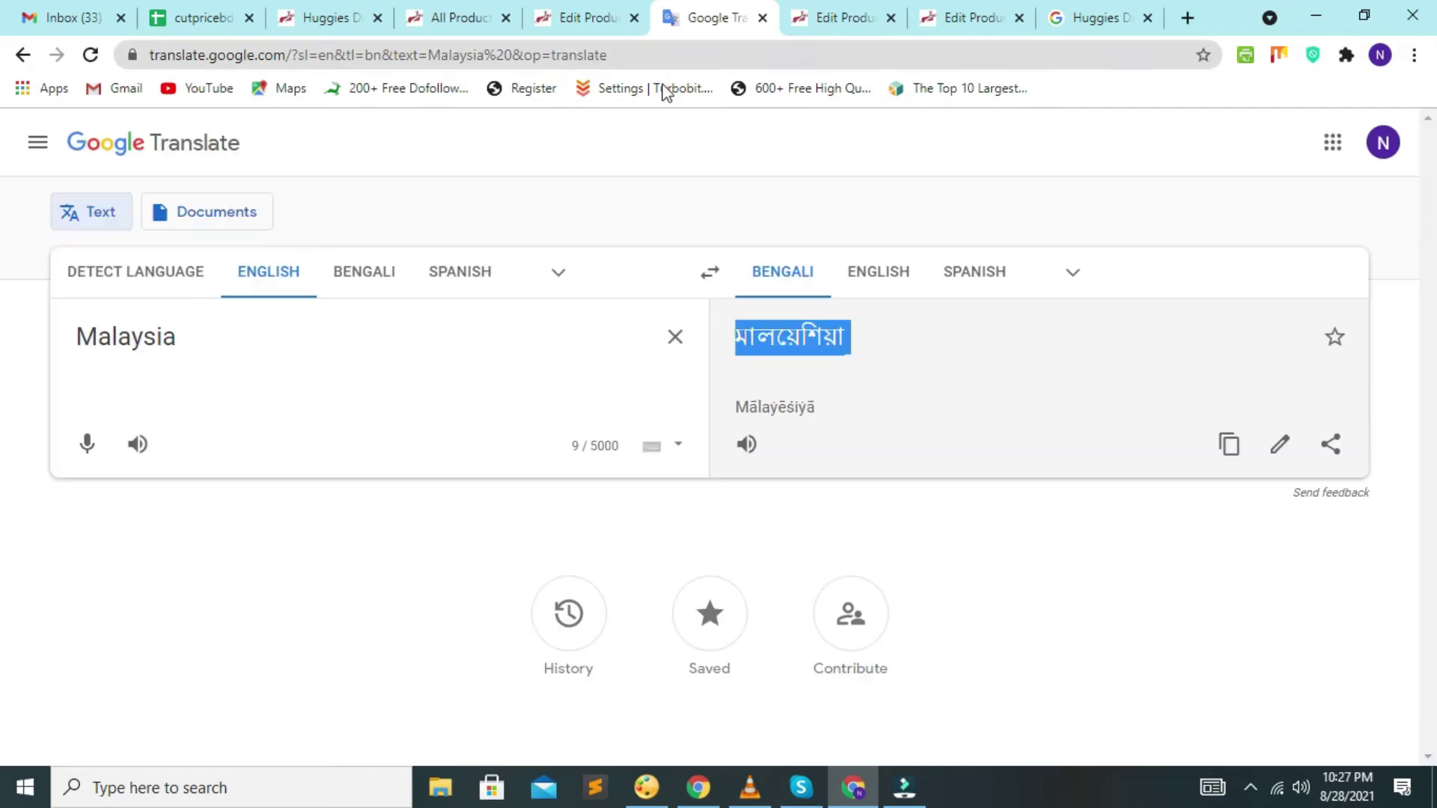
click(674, 340)
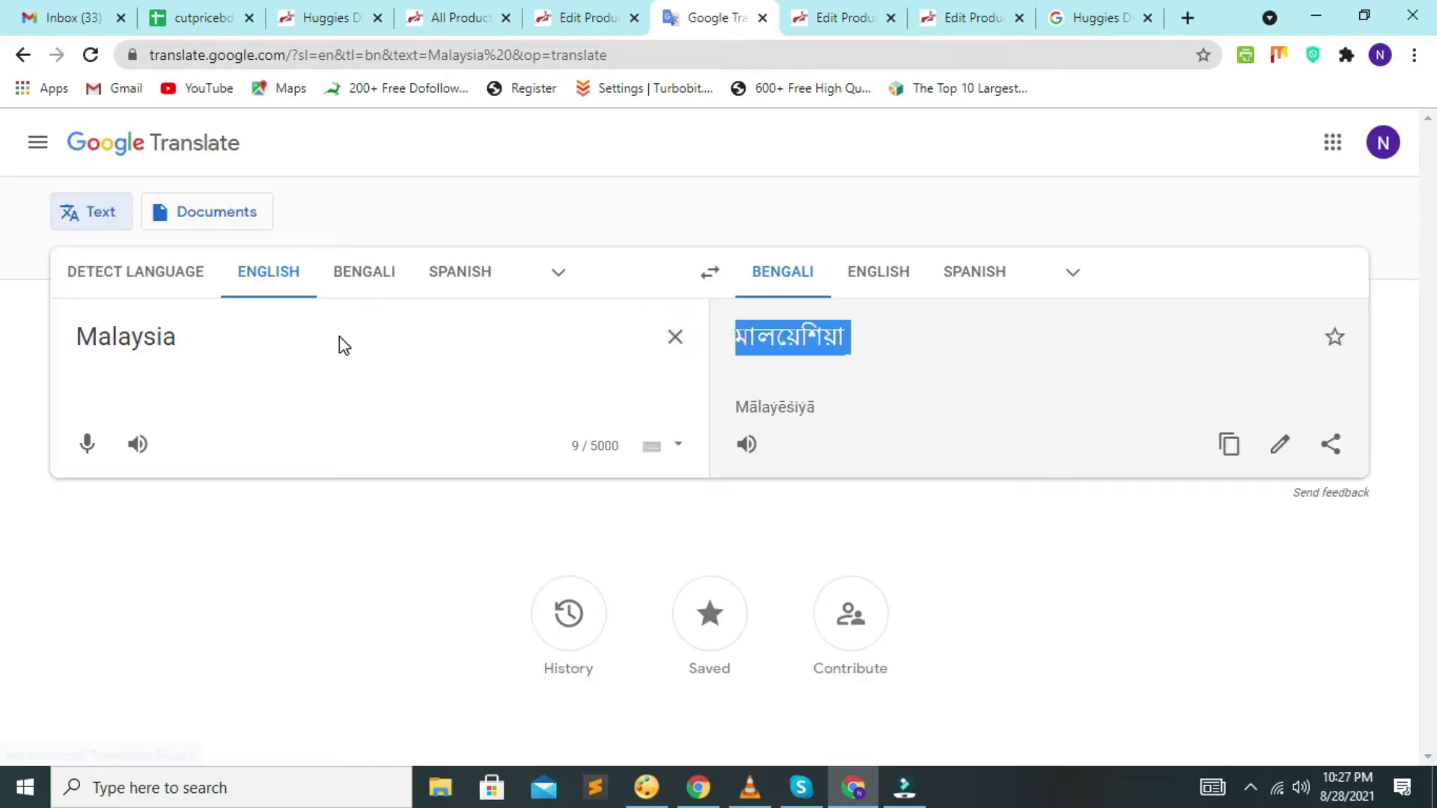
key(ctrl+v)
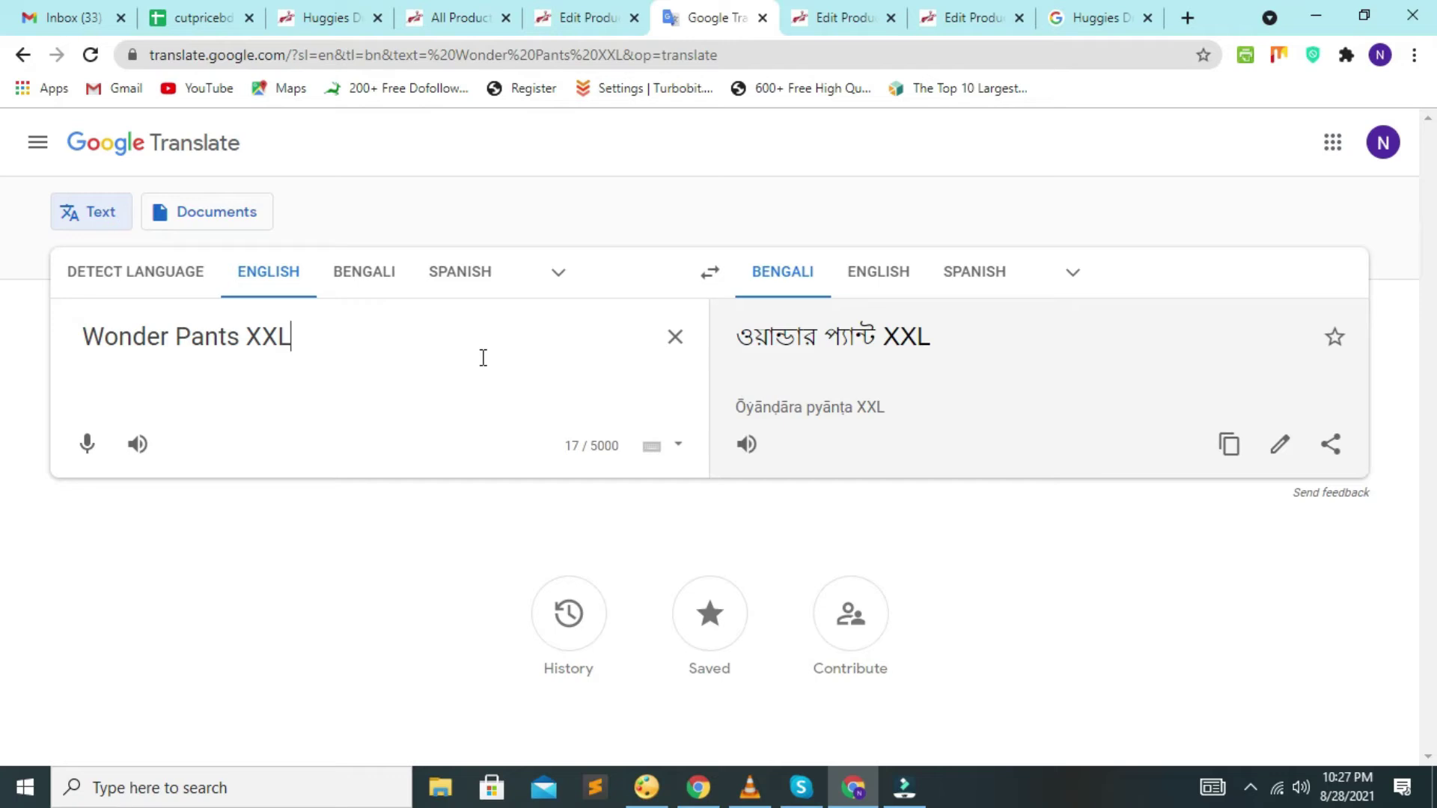
Step: Replace "Wonder Pants XXL" in the Bangla product name with the translation "ওয়ান্ডার প্যান্ট XXL", separated by a space from "Huggies"
drag(1057, 342, 761, 333)
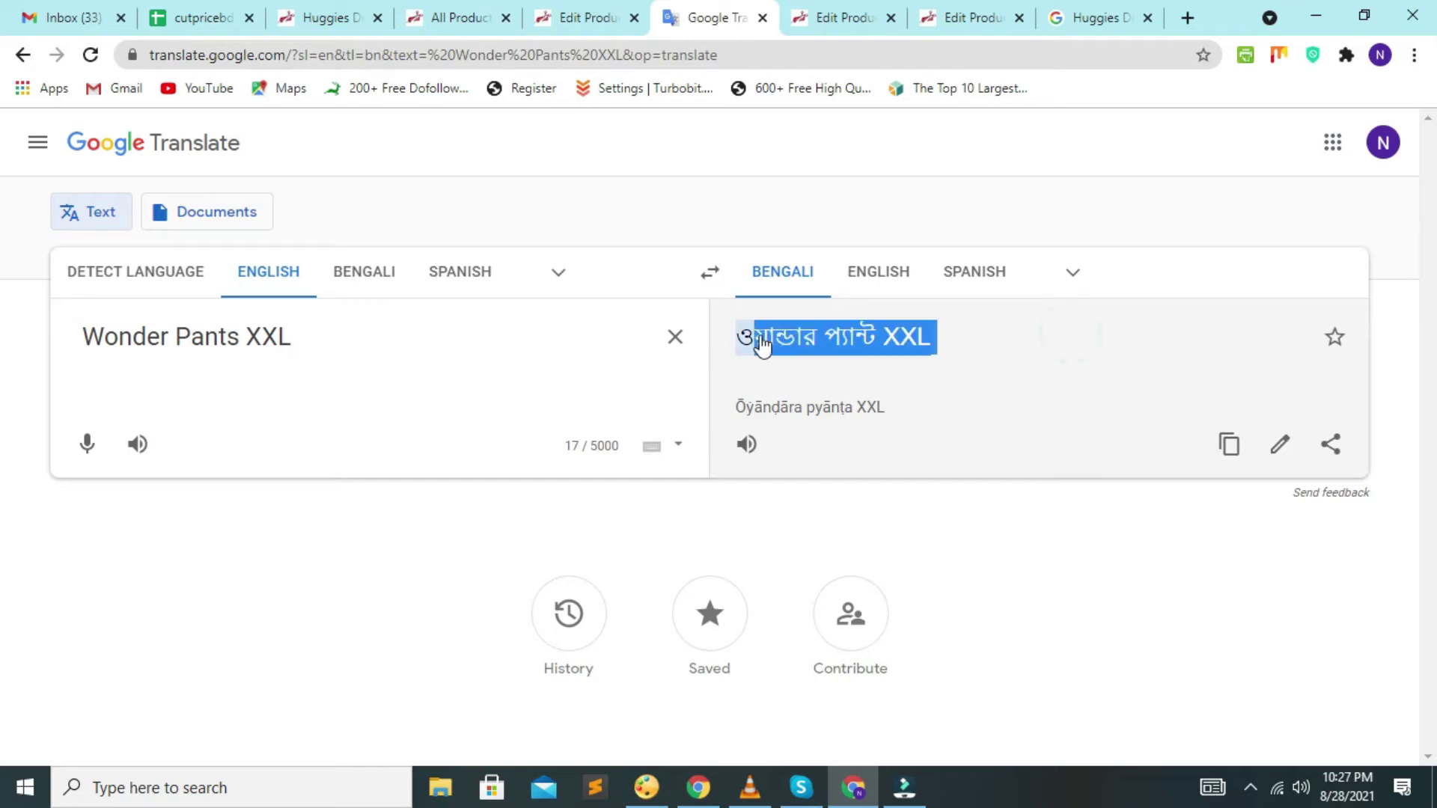
right_click(778, 339)
click(830, 353)
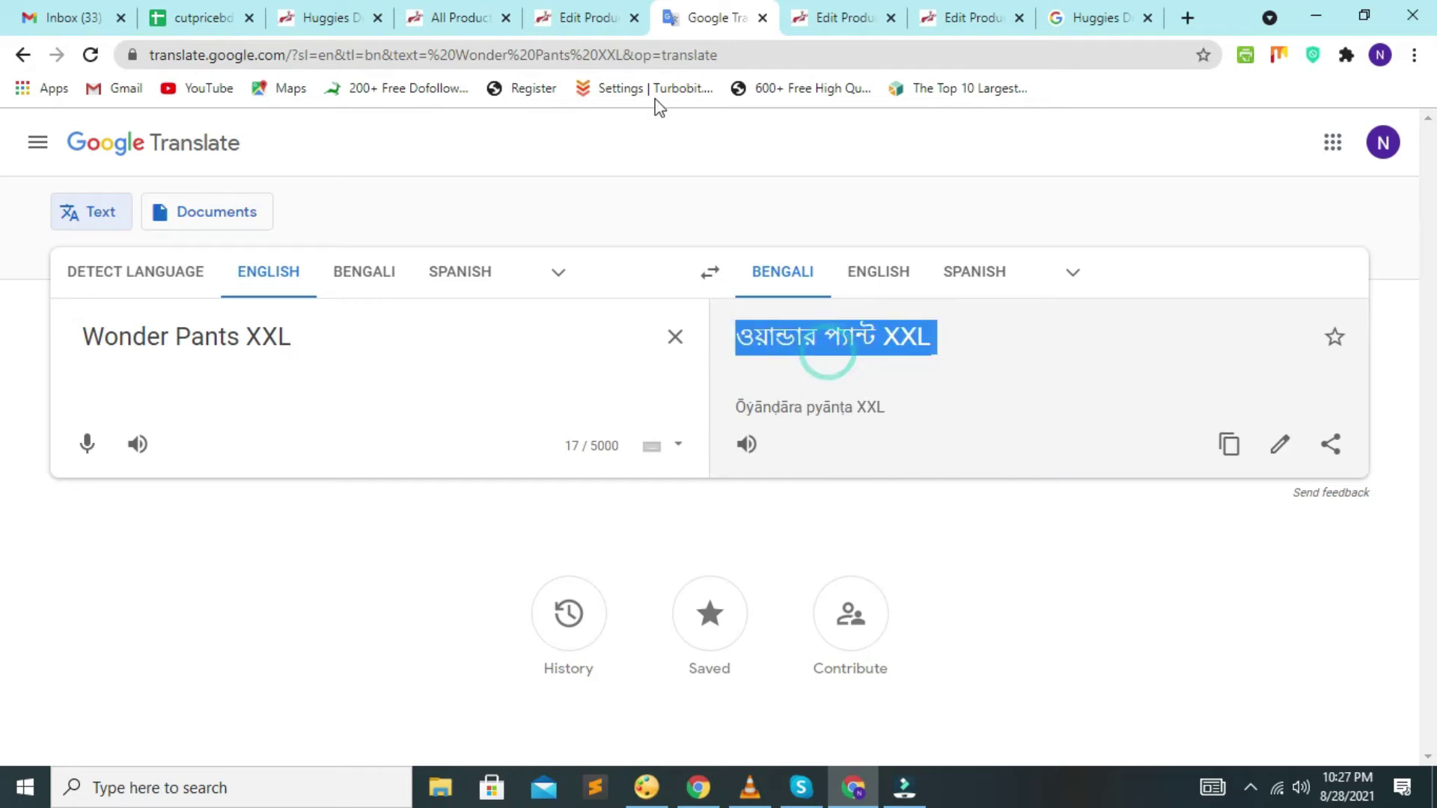
click(584, 17)
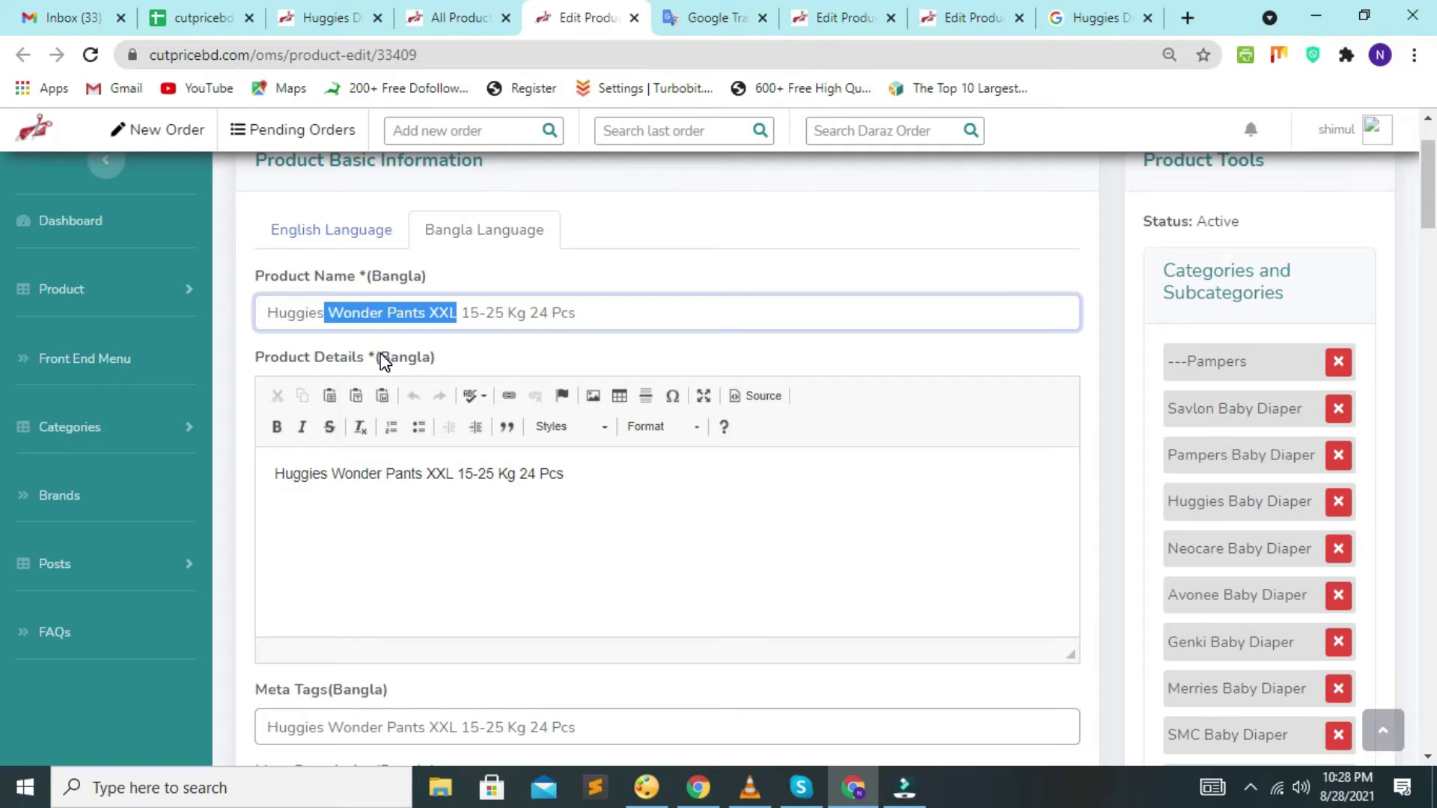
key(ctrl+v)
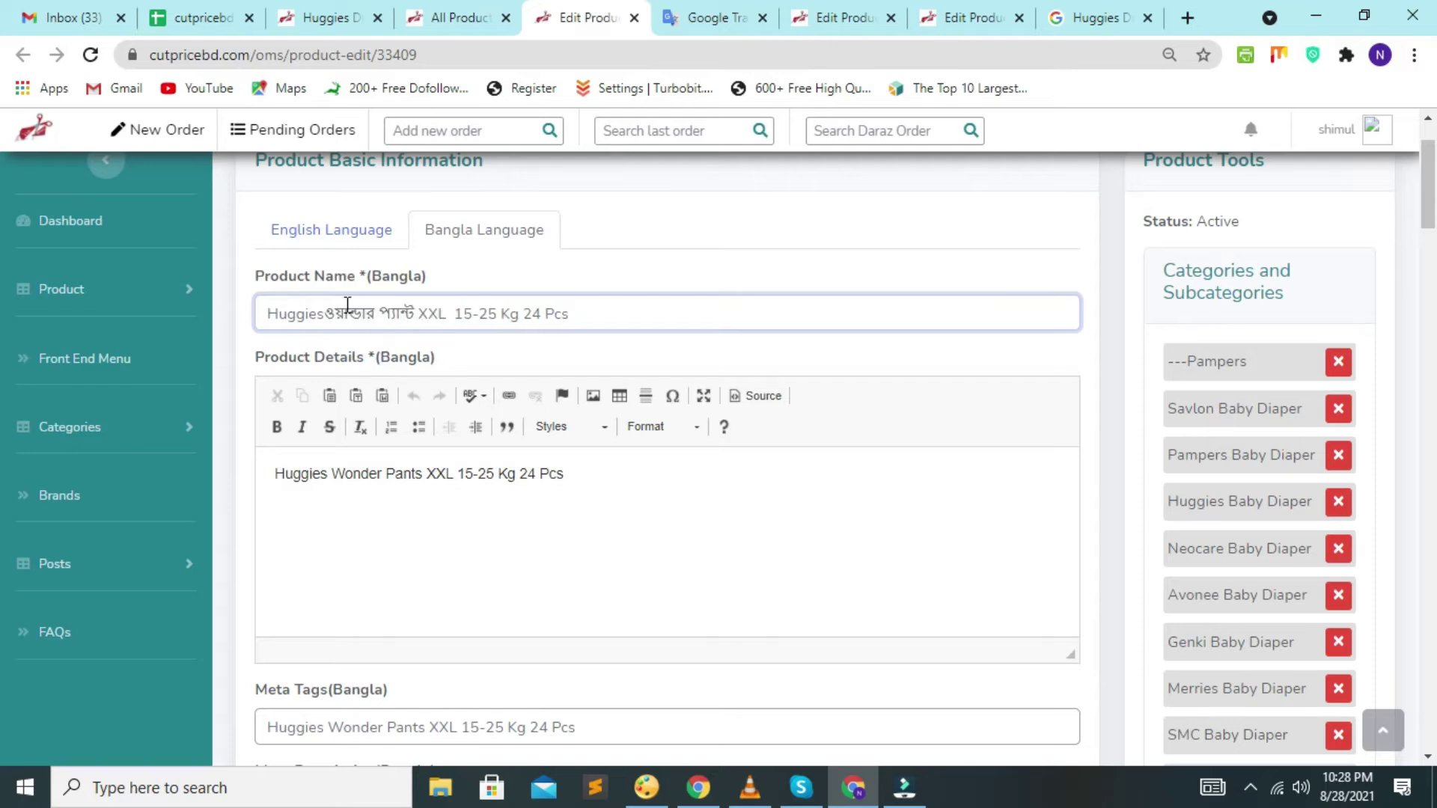
click(326, 316)
Step: Replace "Huggies" in the Bangla product name with "হাগিস", copied from the Bangla name of the Huggies XL belt diaper product
double_click(324, 315)
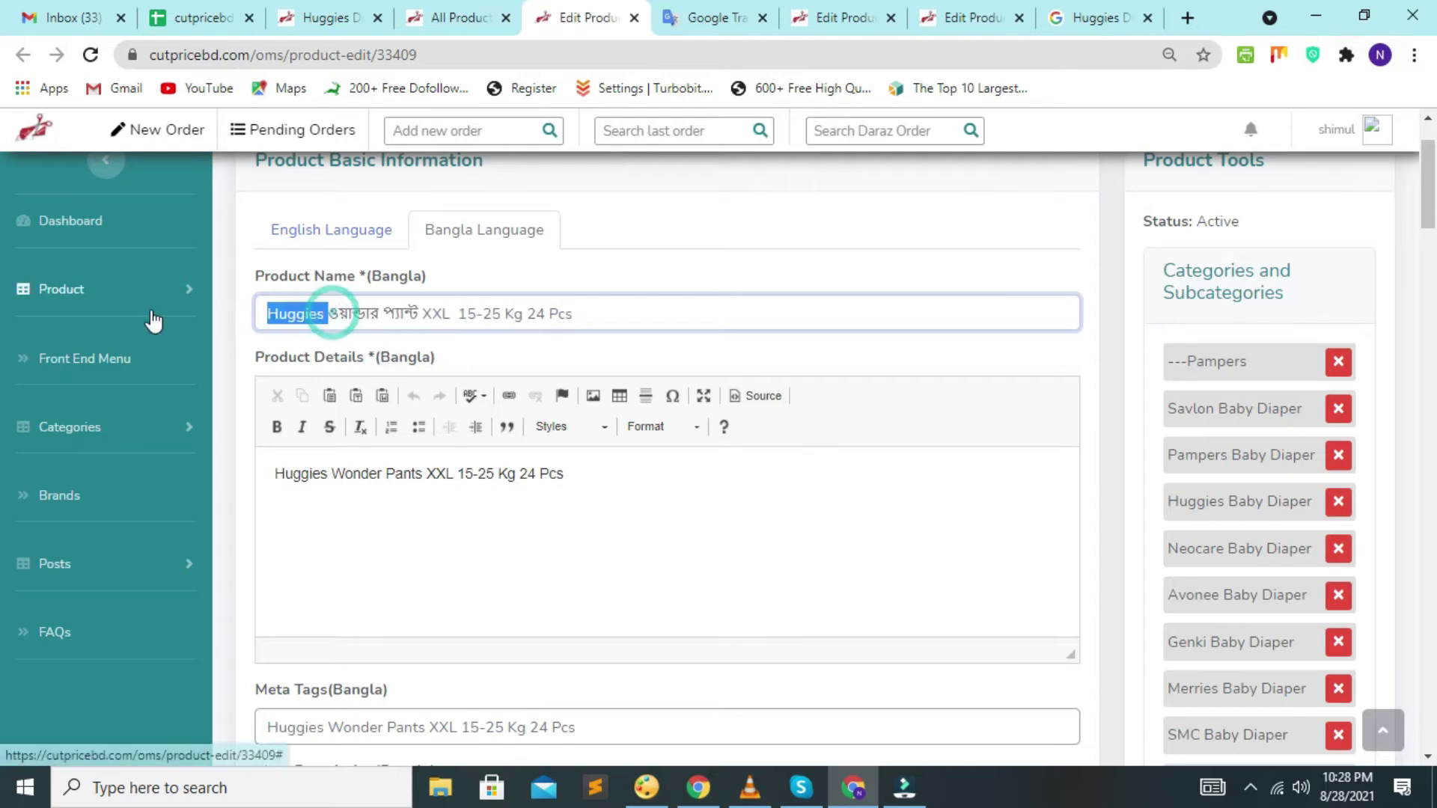
key(ctrl+v)
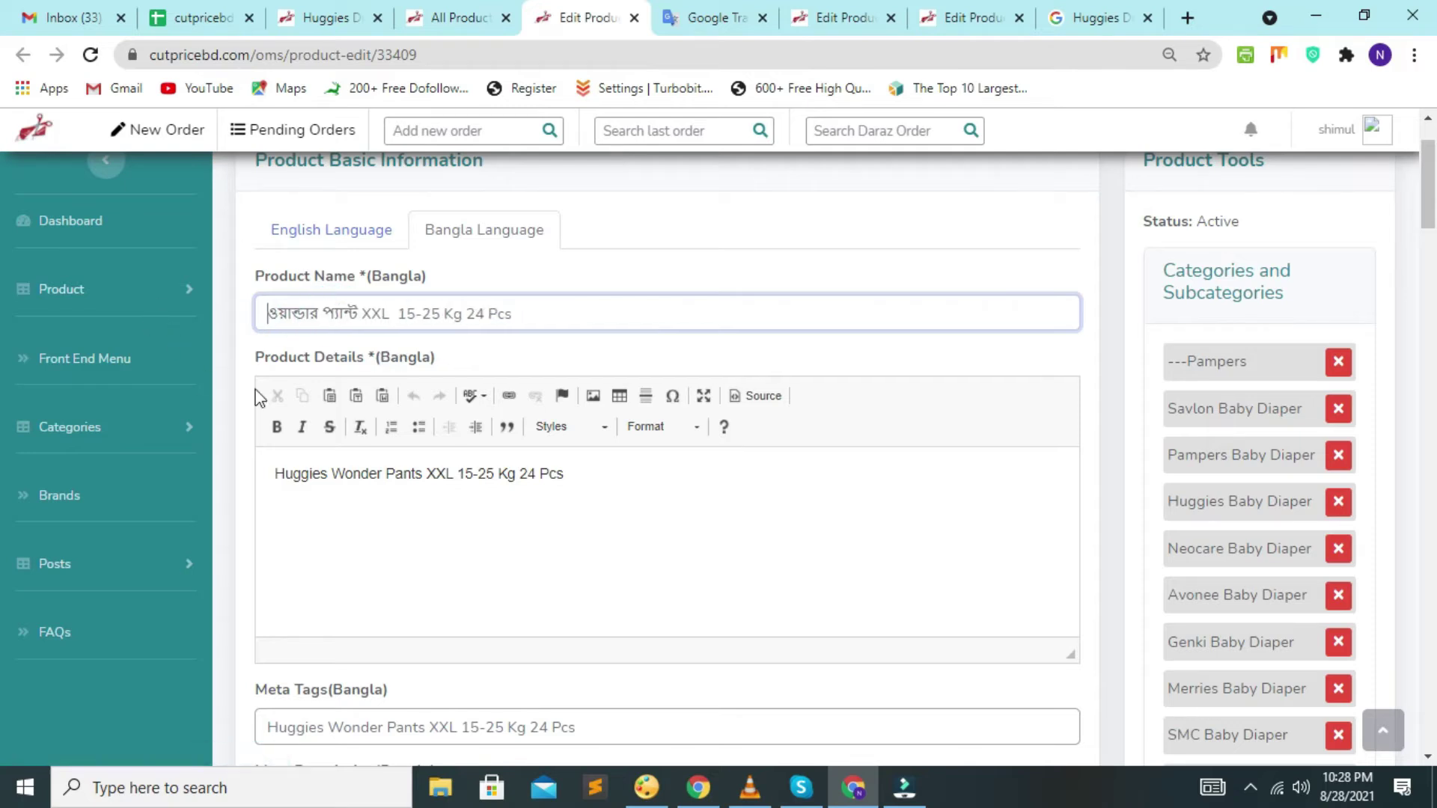
click(842, 17)
click(451, 190)
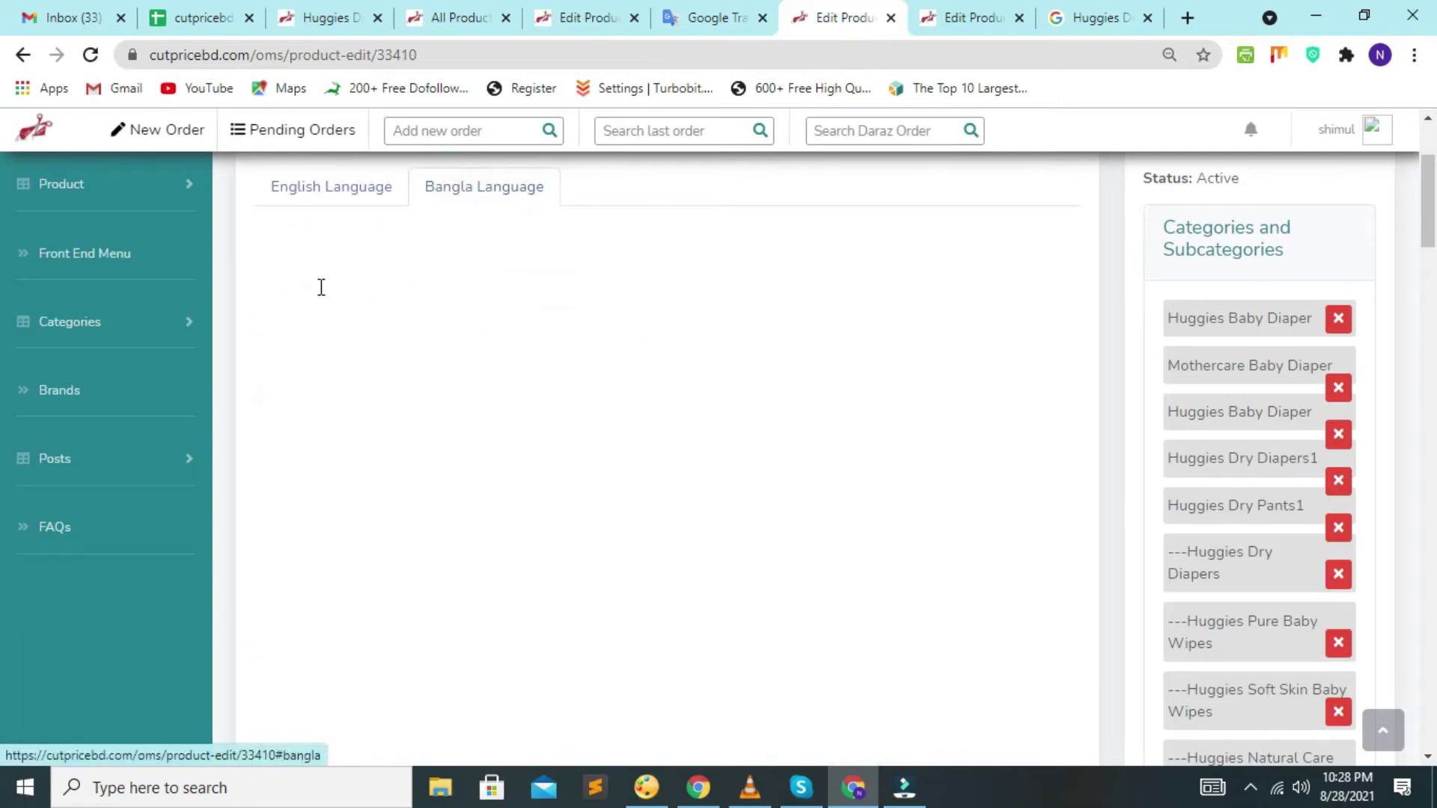
drag(310, 269, 224, 272)
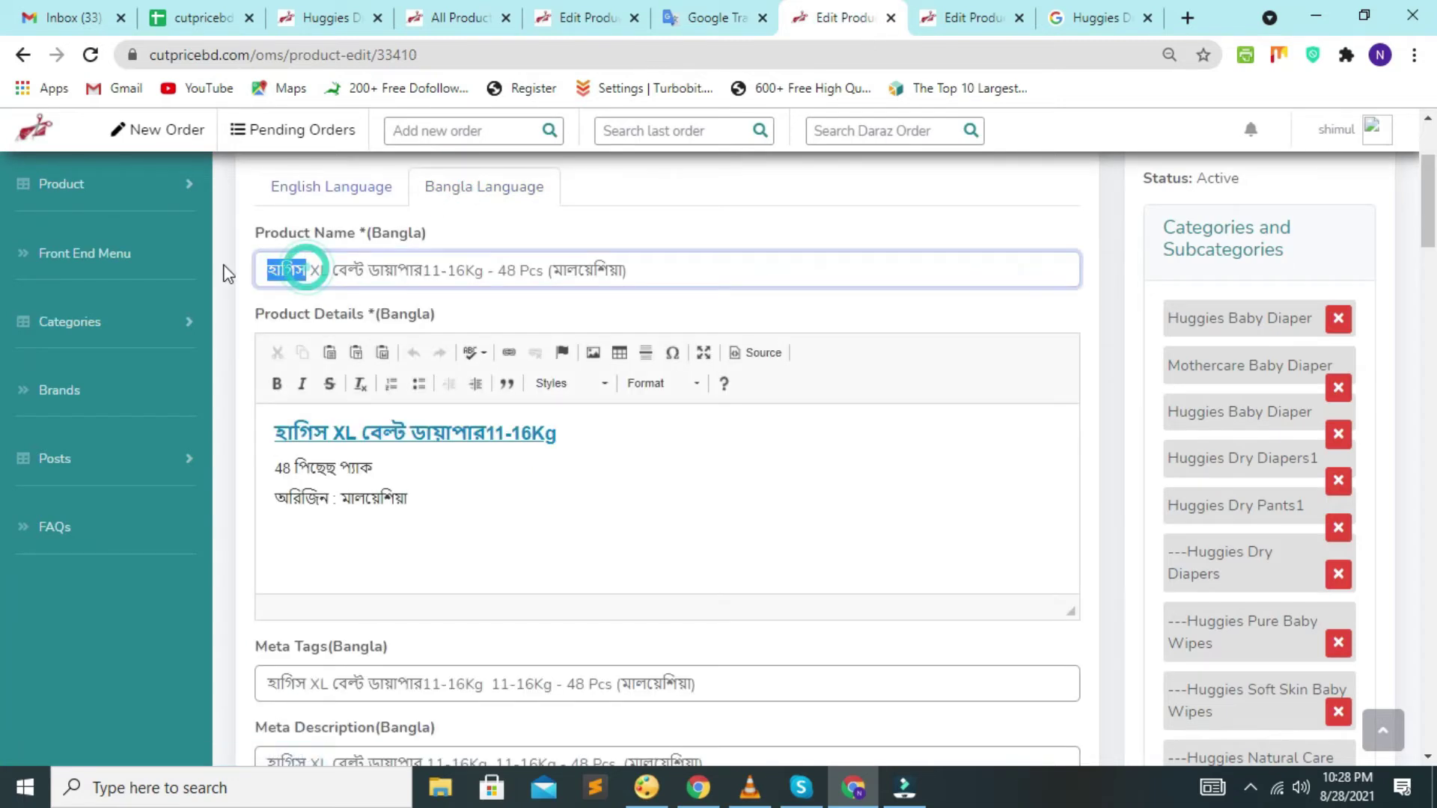
right_click(292, 267)
click(343, 348)
click(711, 16)
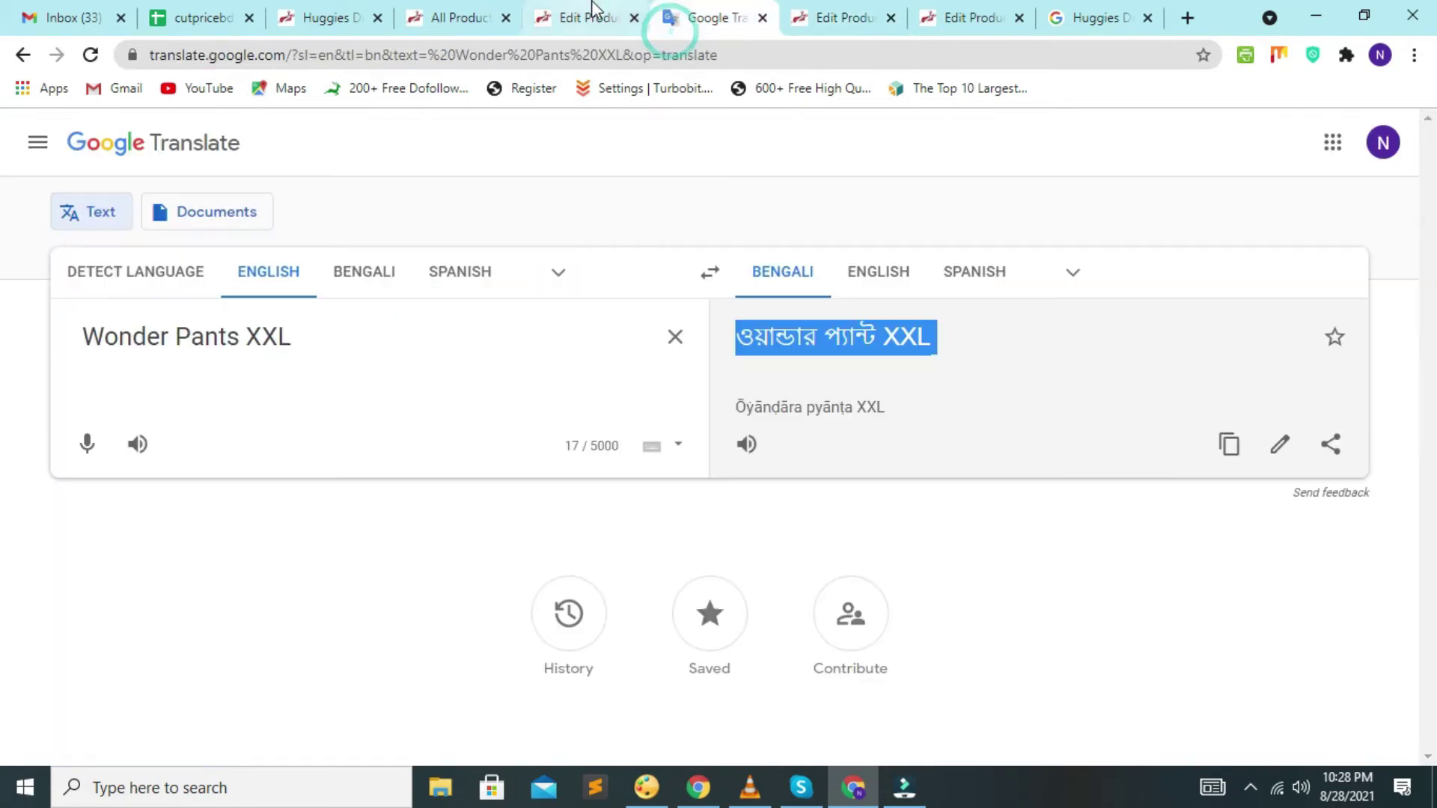
click(587, 16)
key(ctrl+v)
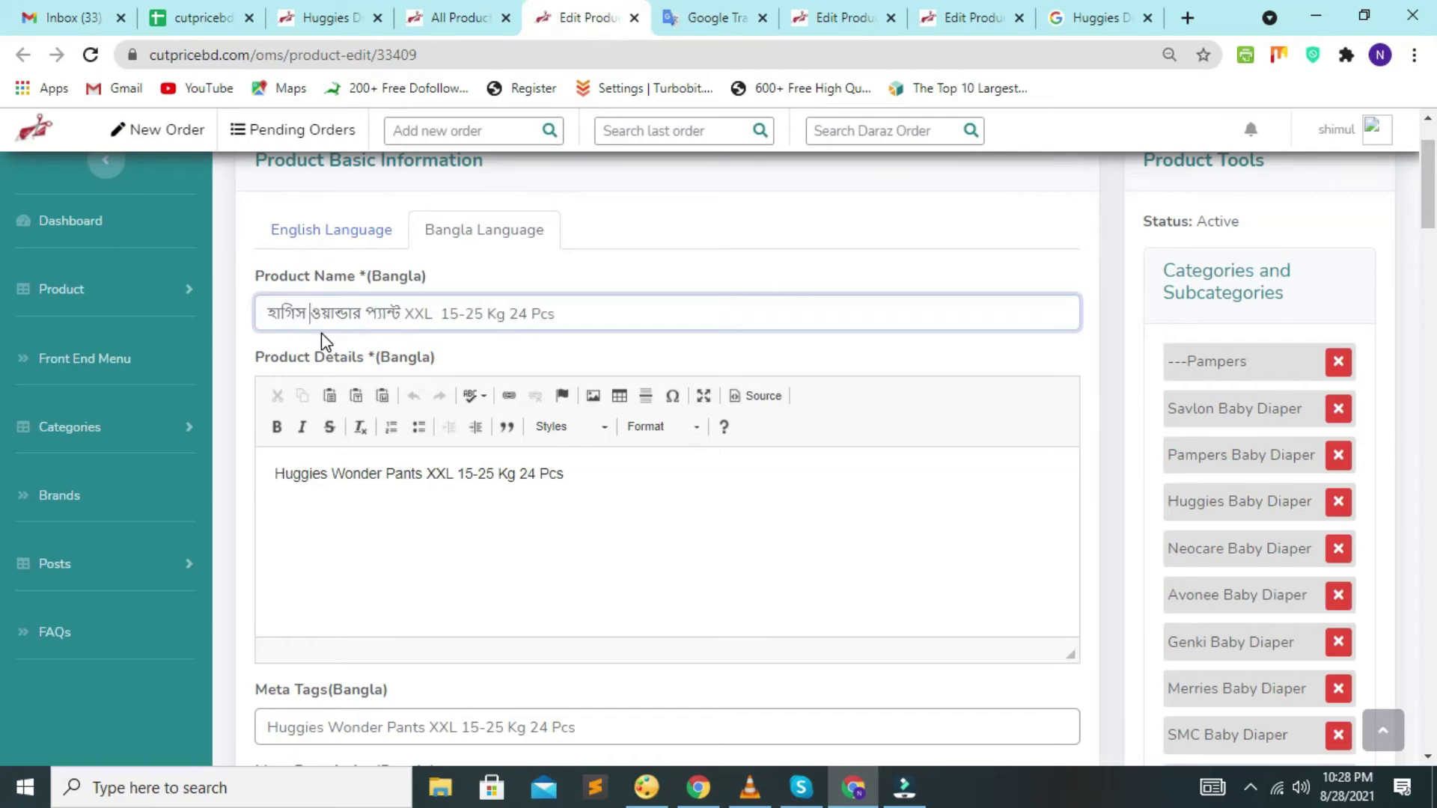
Step: Replace the Bangla product details text with "হাগিস ওয়ান্ডার প্যান্ট XXL 15-25", copied from the Bangla product name
click(588, 316)
drag(583, 327, 262, 310)
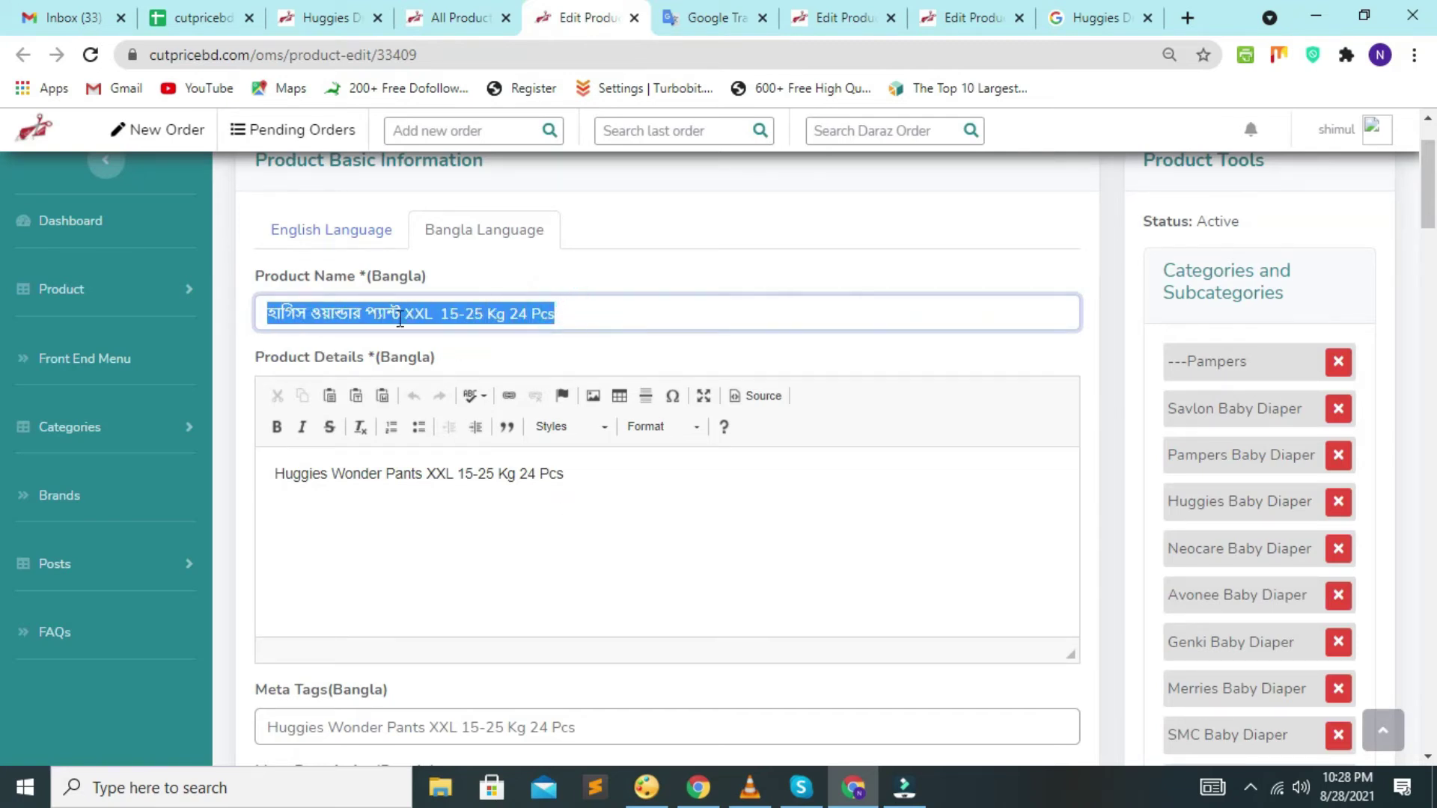
click(417, 303)
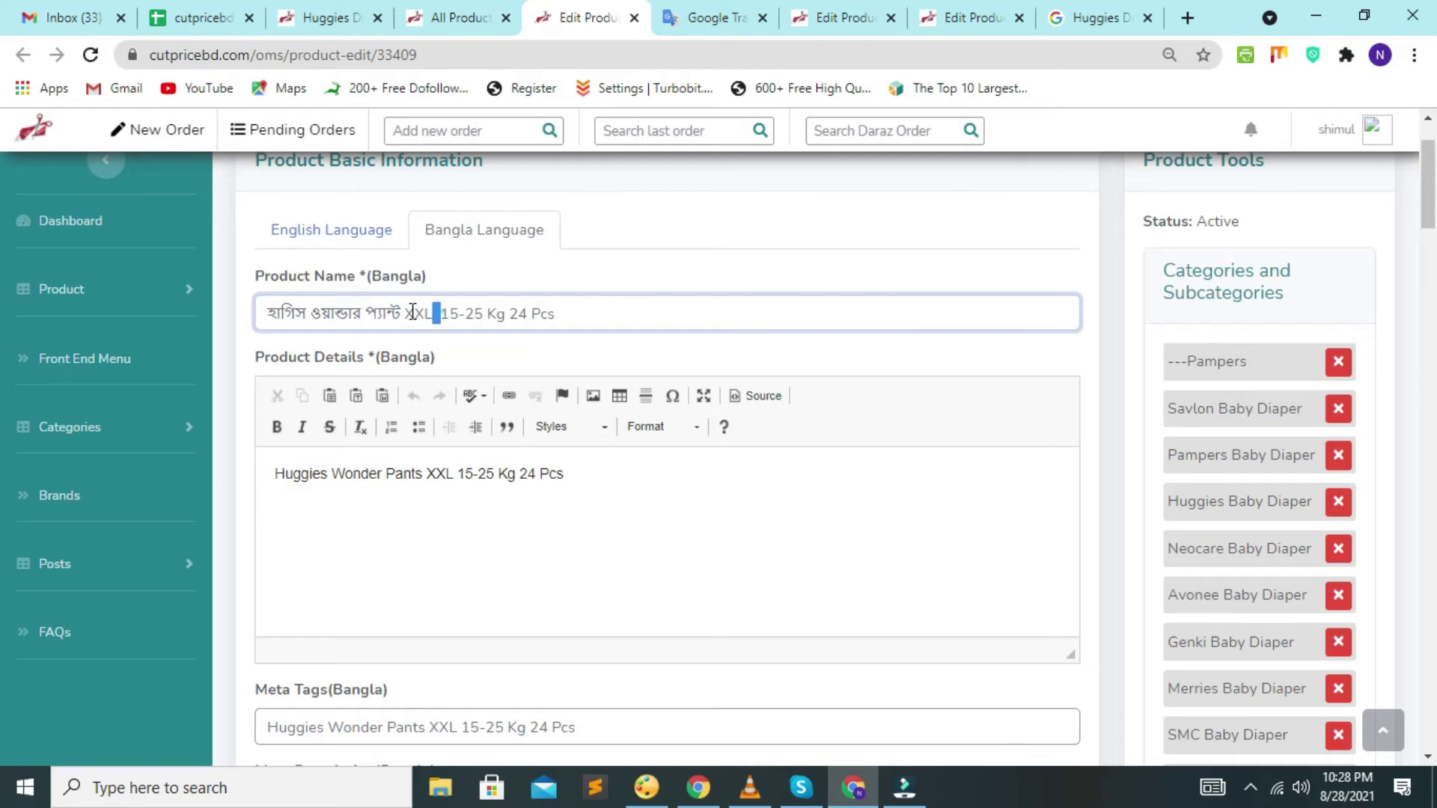
drag(413, 312, 344, 308)
drag(520, 479, 740, 487)
key(BackSpace)
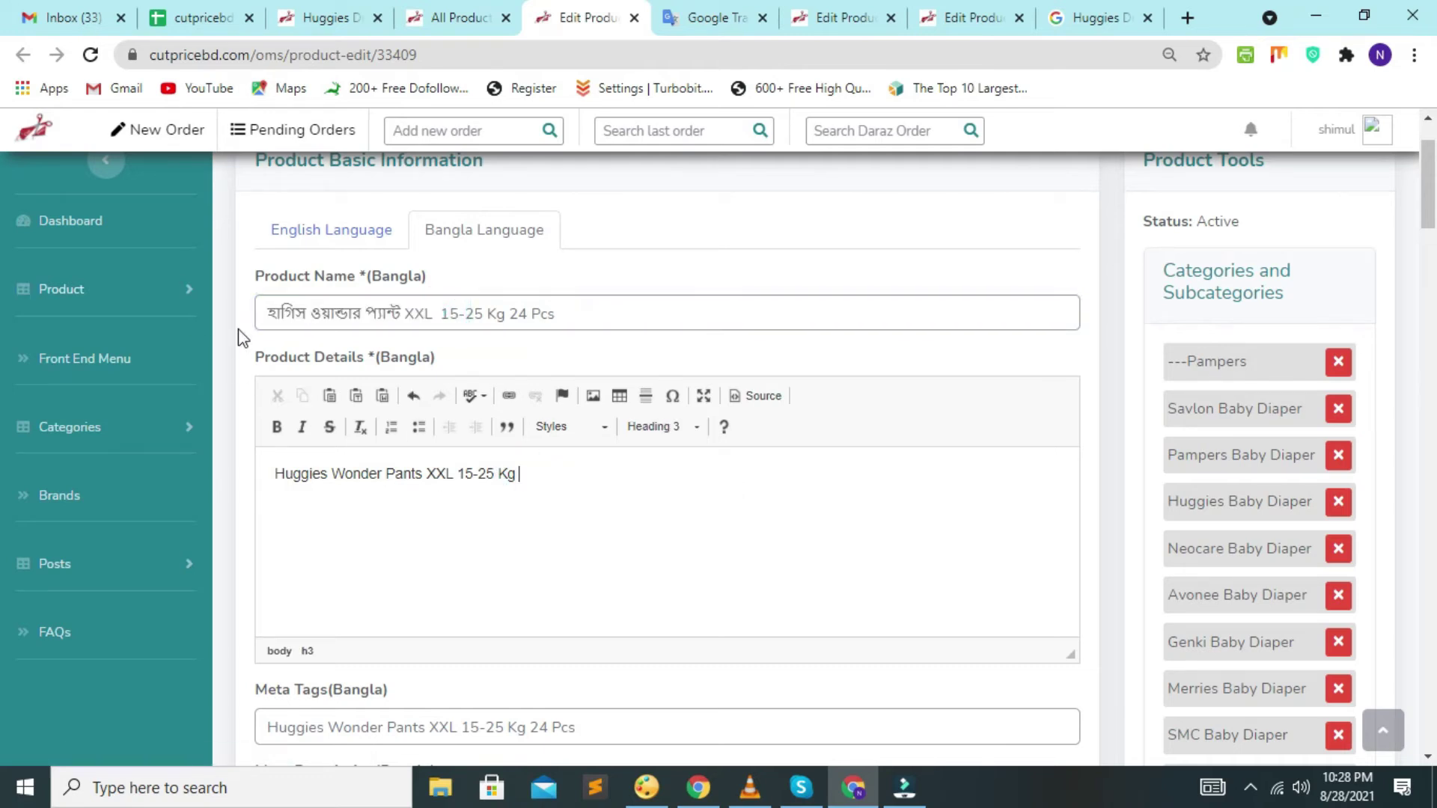
drag(268, 313, 483, 311)
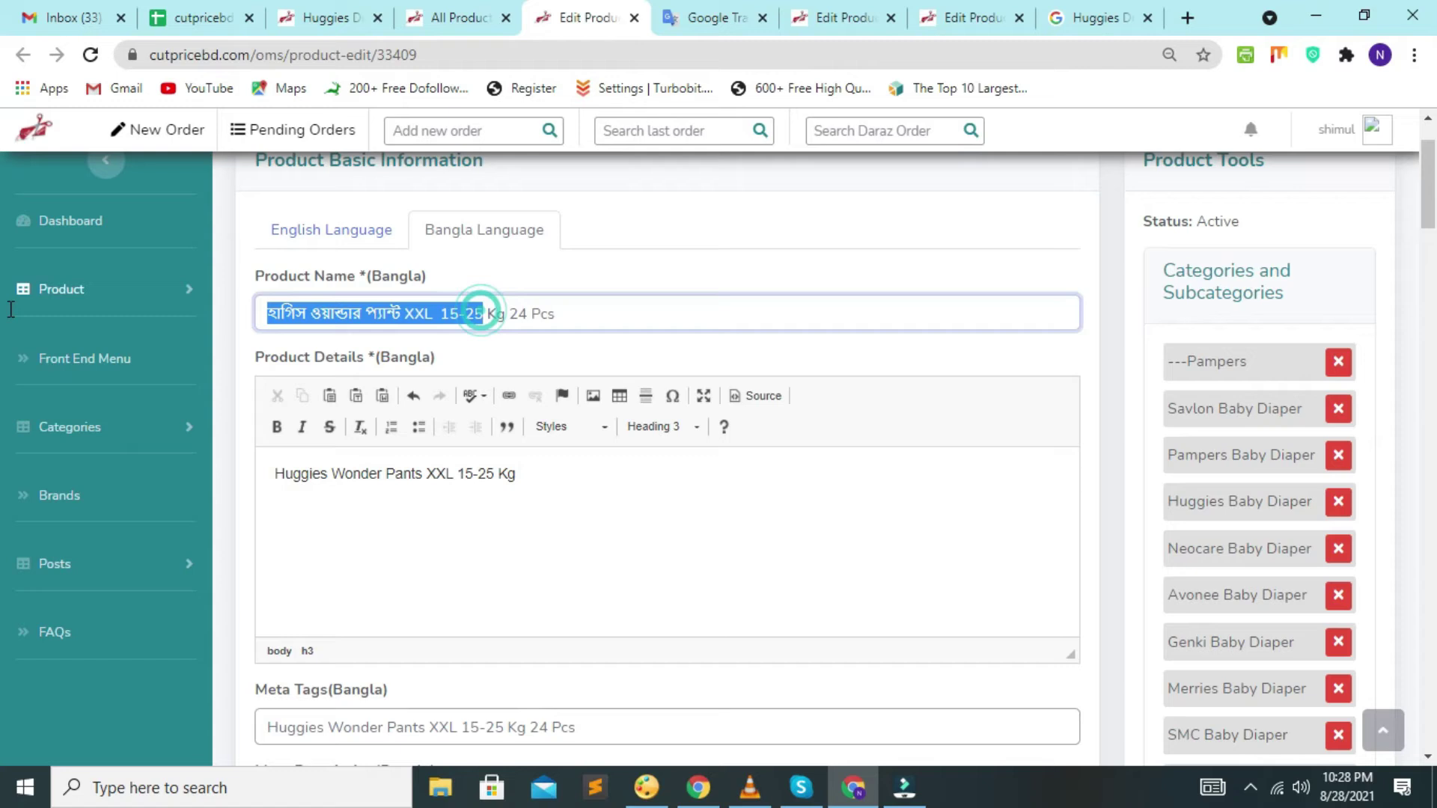
right_click(335, 314)
click(388, 393)
drag(571, 473, 151, 497)
key(ctrl+v)
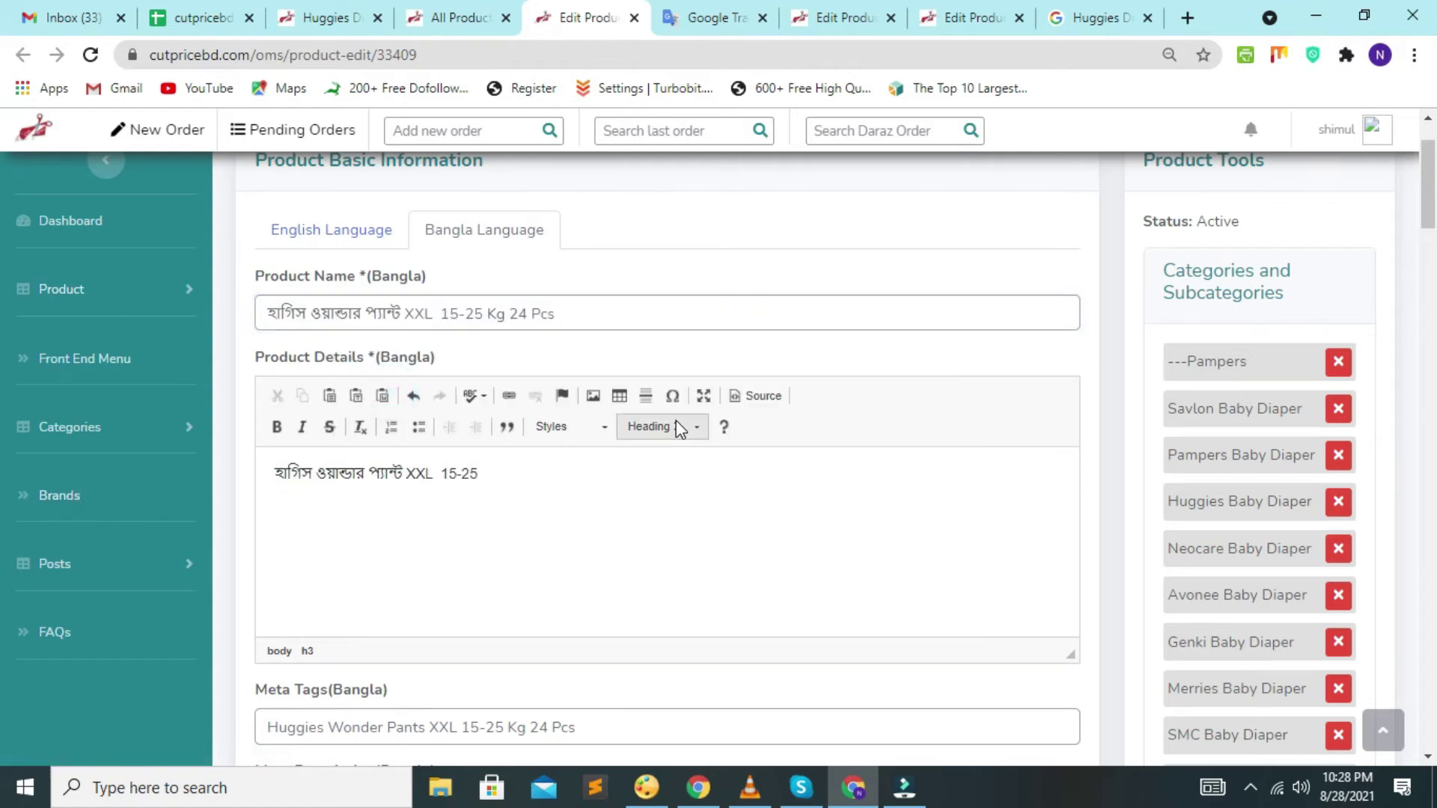
Step: Format the Bangla product details title as bold Heading 2 and start a new line below it
click(700, 426)
click(674, 550)
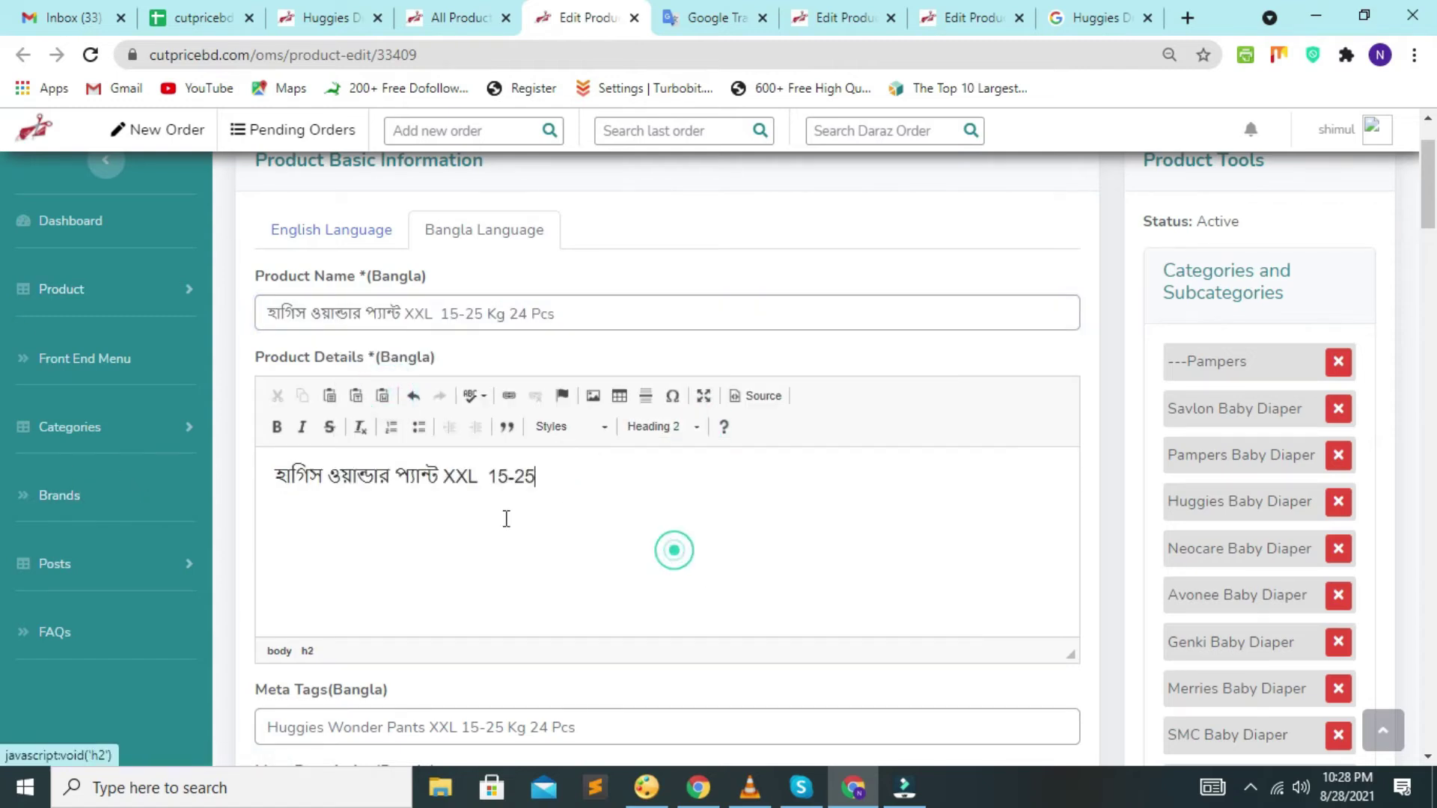
triple_click(546, 478)
click(276, 427)
click(571, 471)
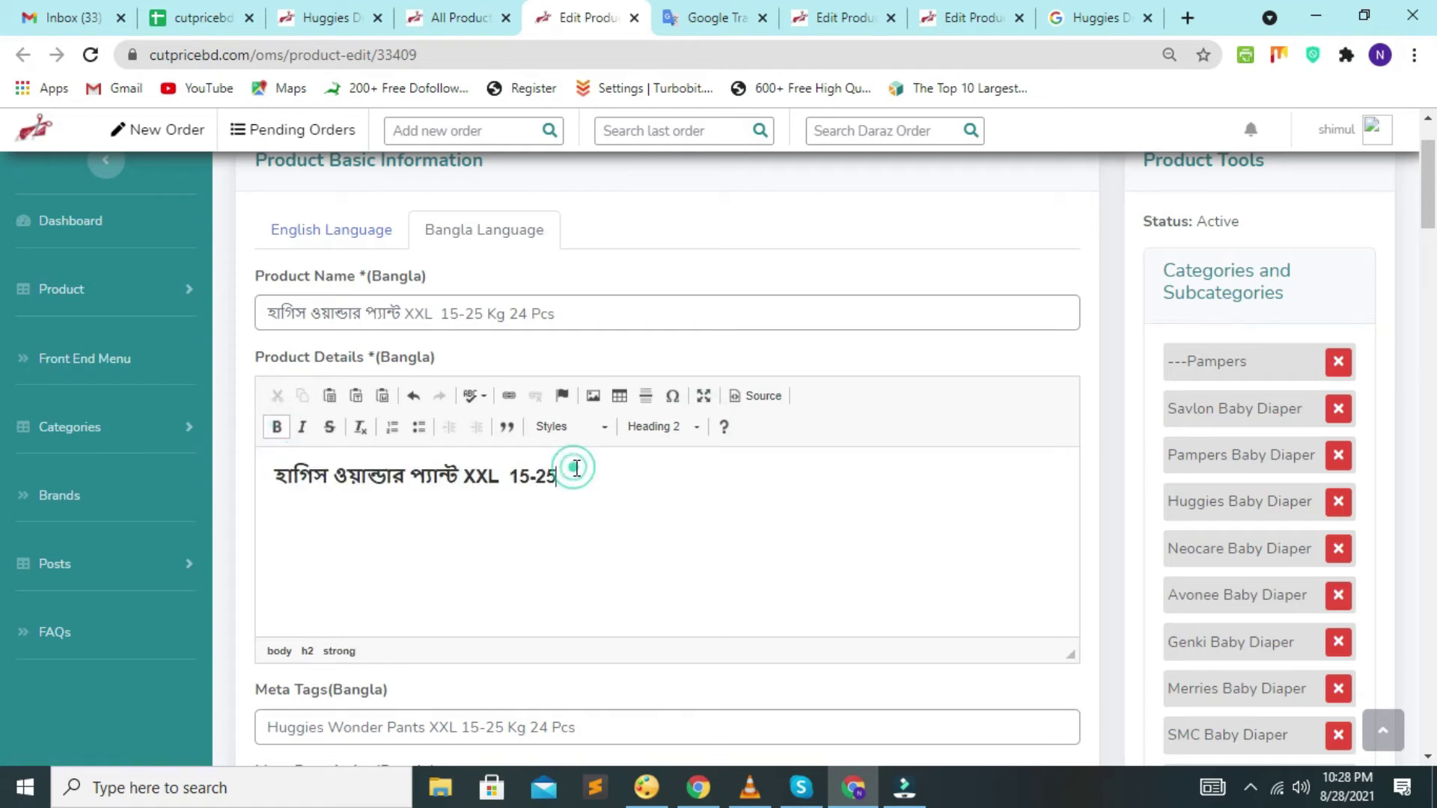
key(Return)
Step: Put "হাগিস ওয়ান্ডার প্যান্ট XXL 15-25" before "24 Pcs" in the Bangla meta tags, replacing the English text, and into the Bangla meta description
scroll(267, 432, down, 4)
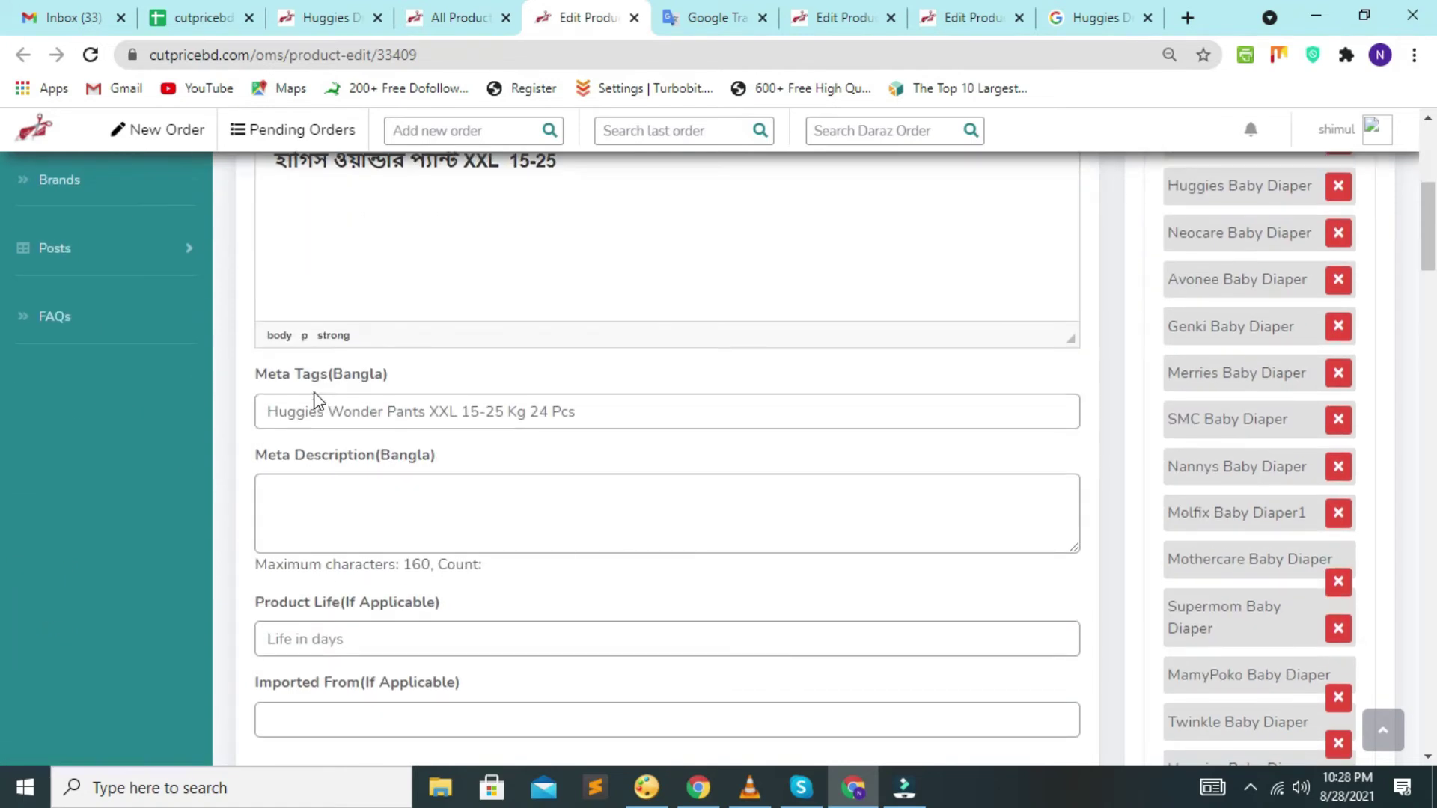
drag(631, 410, 354, 440)
click(555, 411)
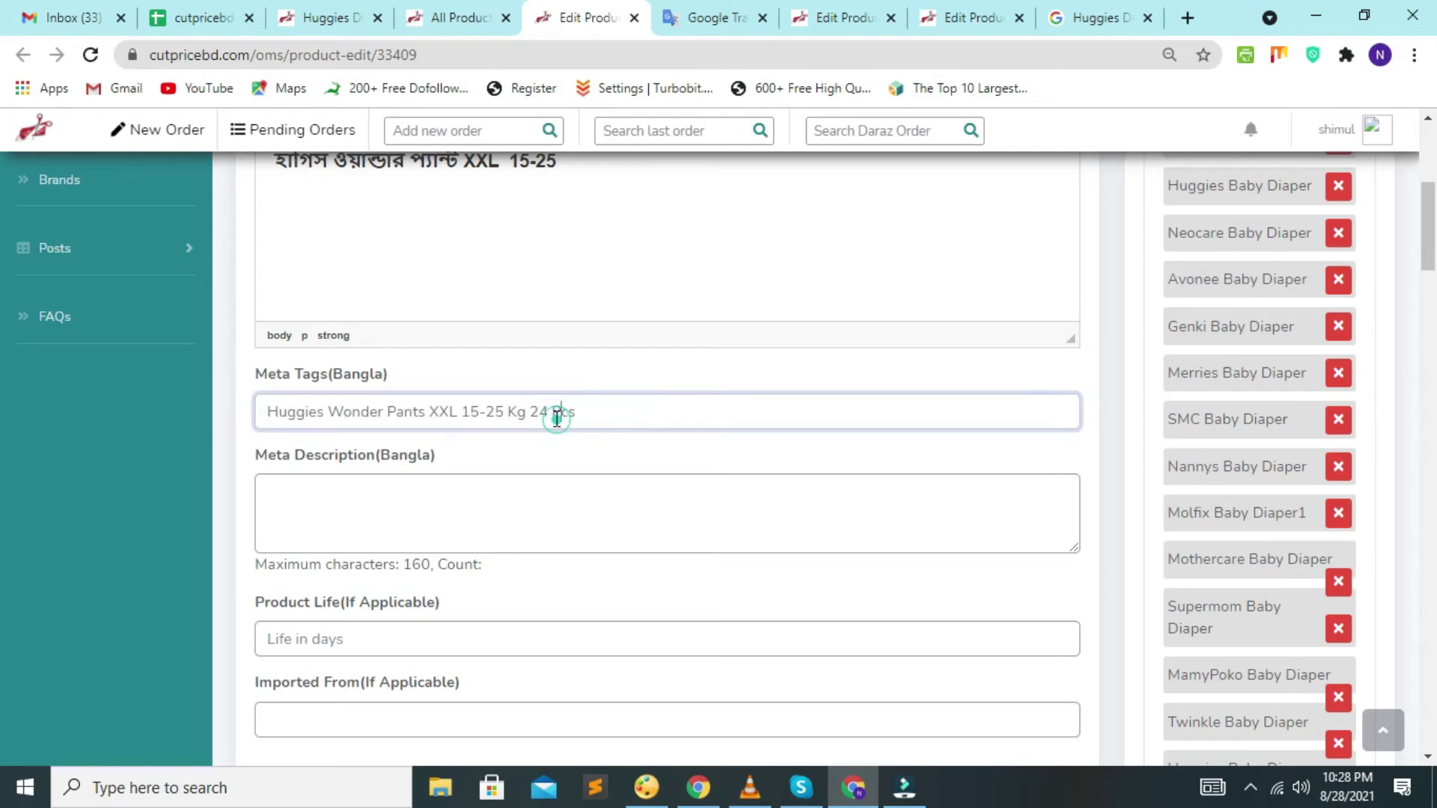
drag(529, 411, 135, 427)
key(ctrl+v)
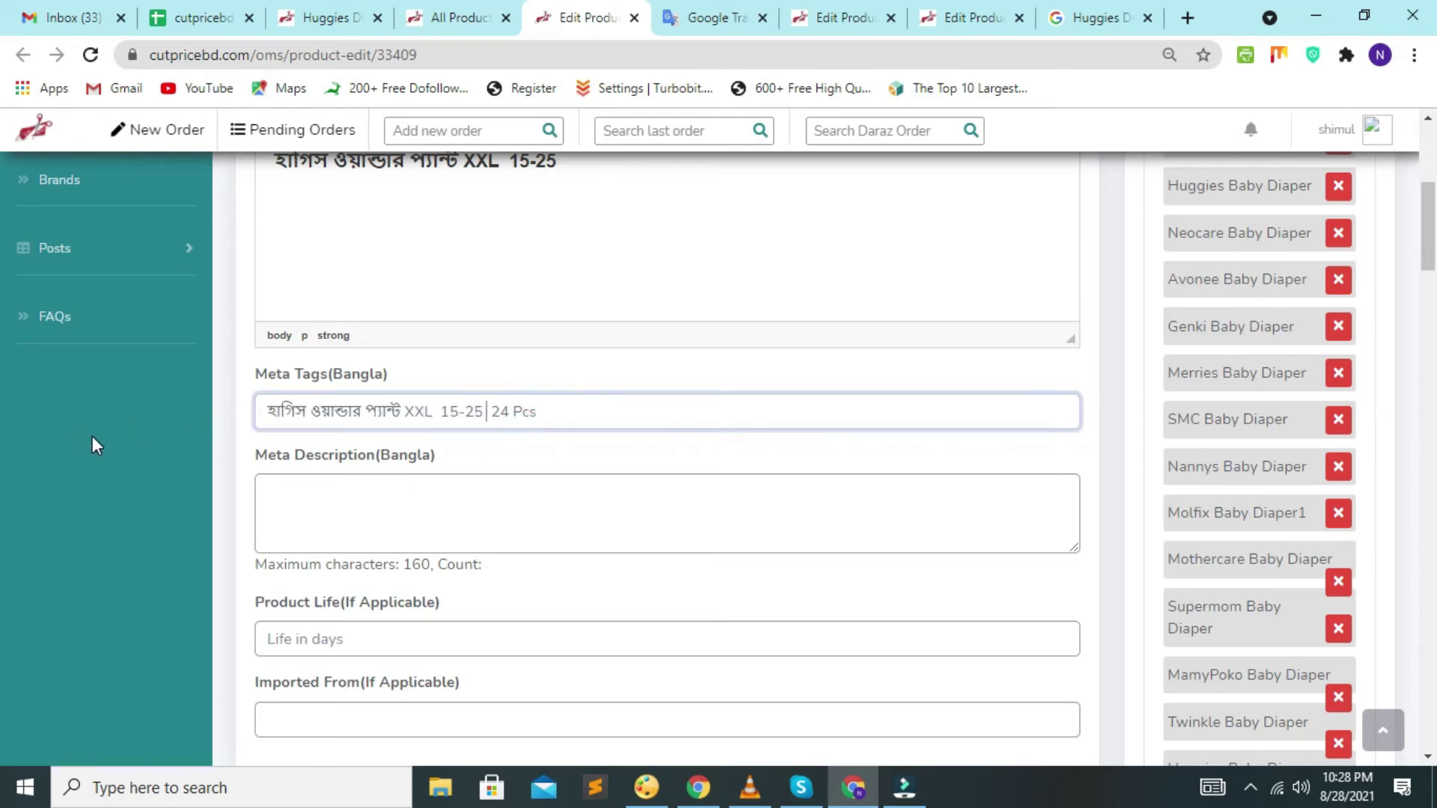
click(339, 517)
key(ctrl+v)
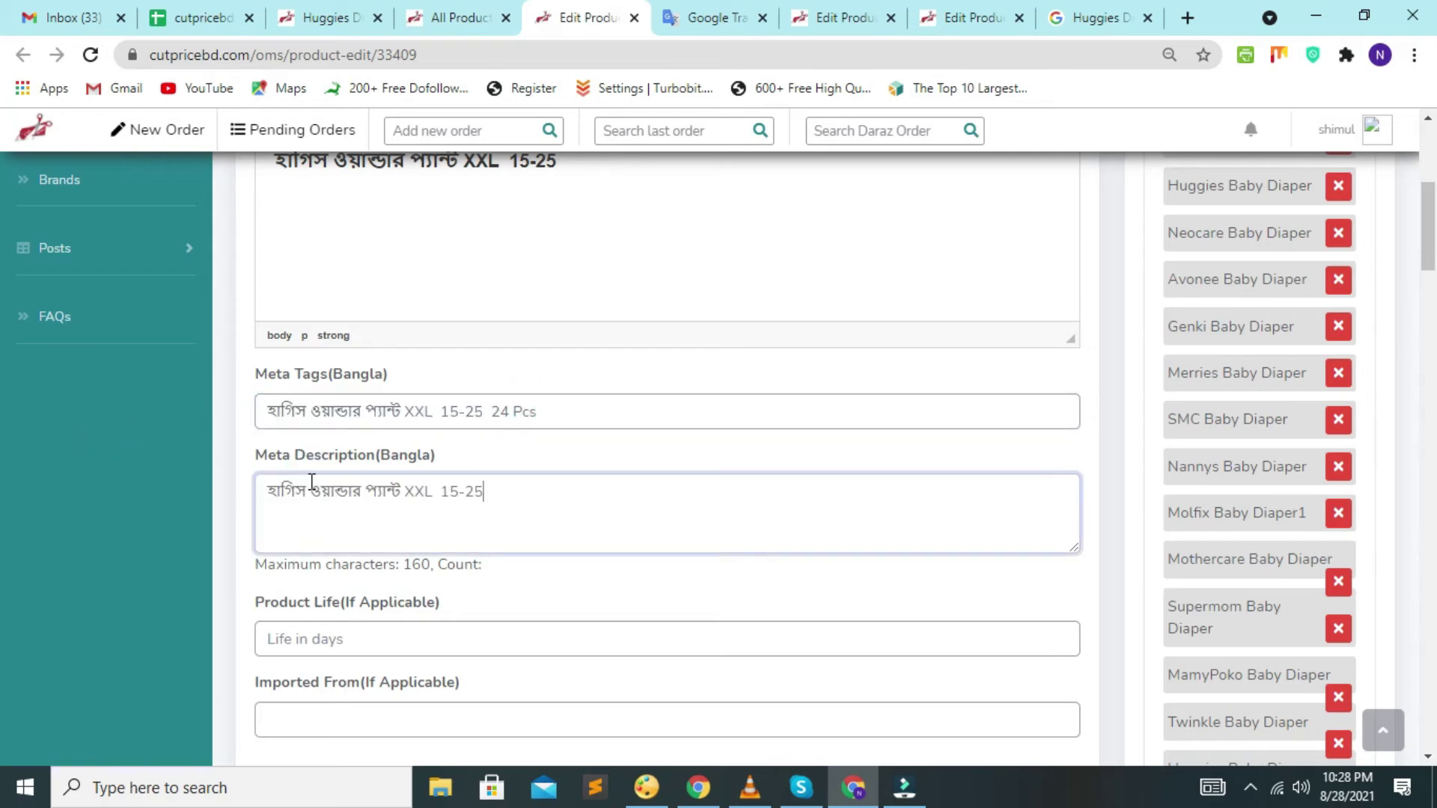
Step: Copy the lines "48 পিছেছ প্যাক" and "অরিজিন : মালয়েশিয়া" from the XL belt diaper's Bangla details to below the Wonder Pants details title
scroll(693, 359, up, 6)
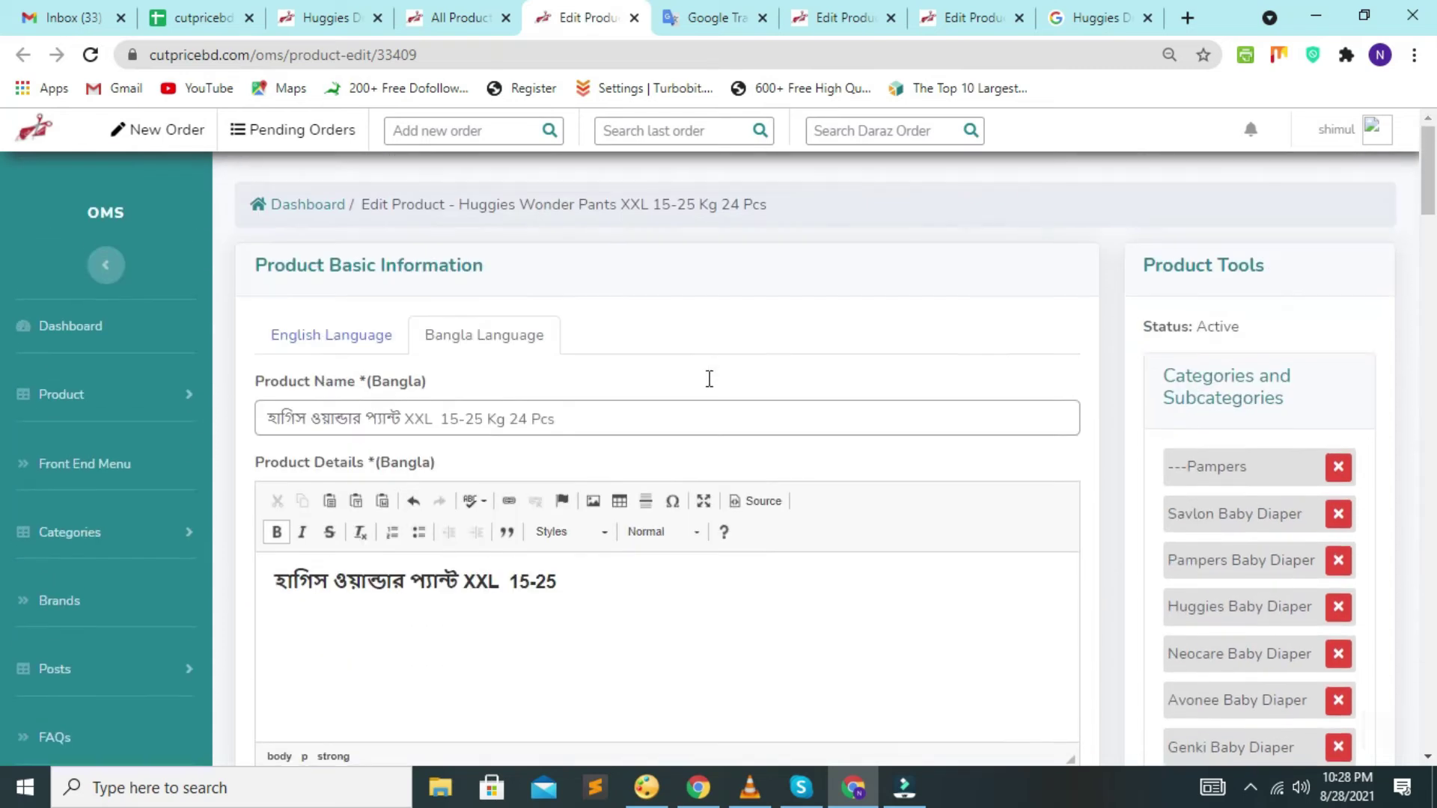
scroll(374, 584, down, 3)
click(323, 436)
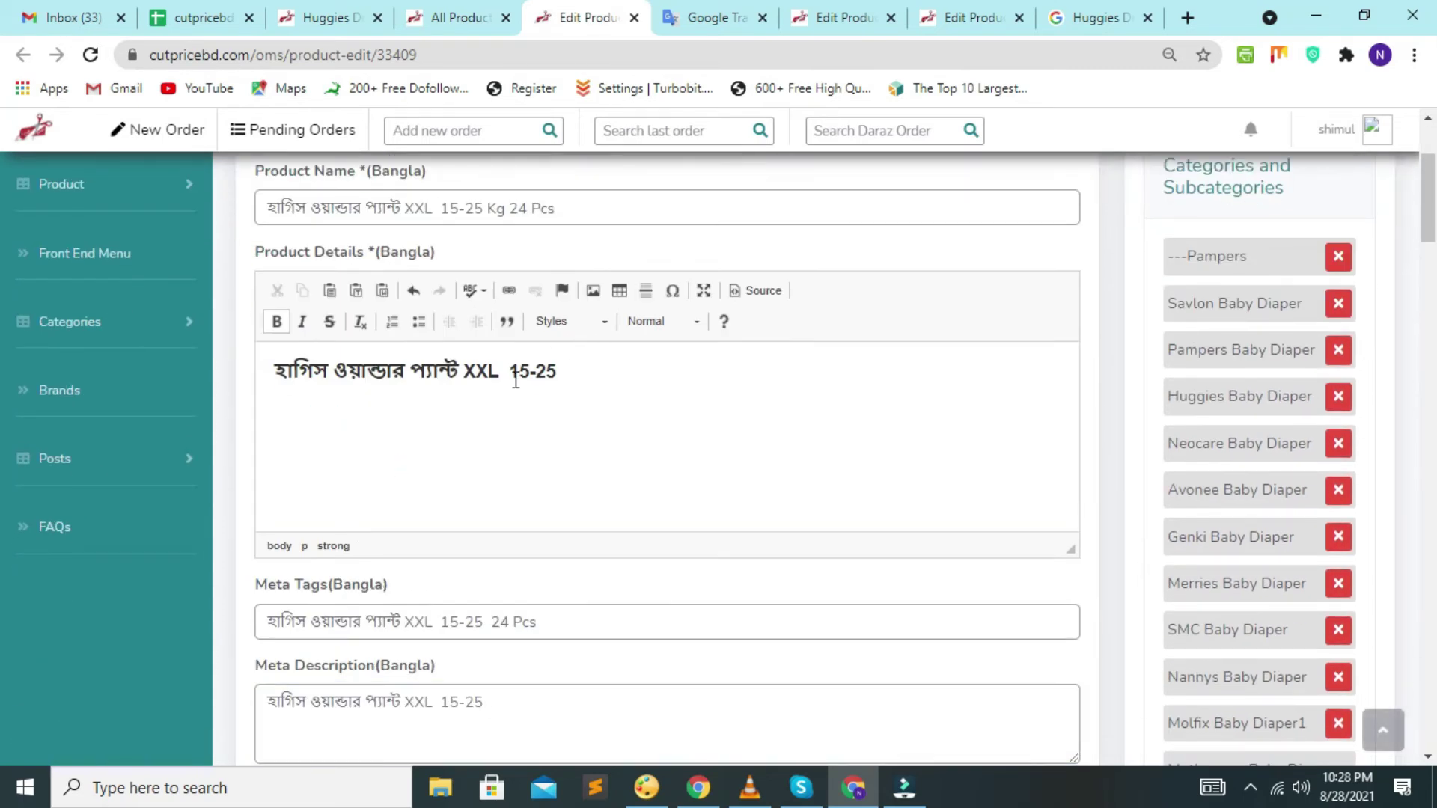
click(864, 17)
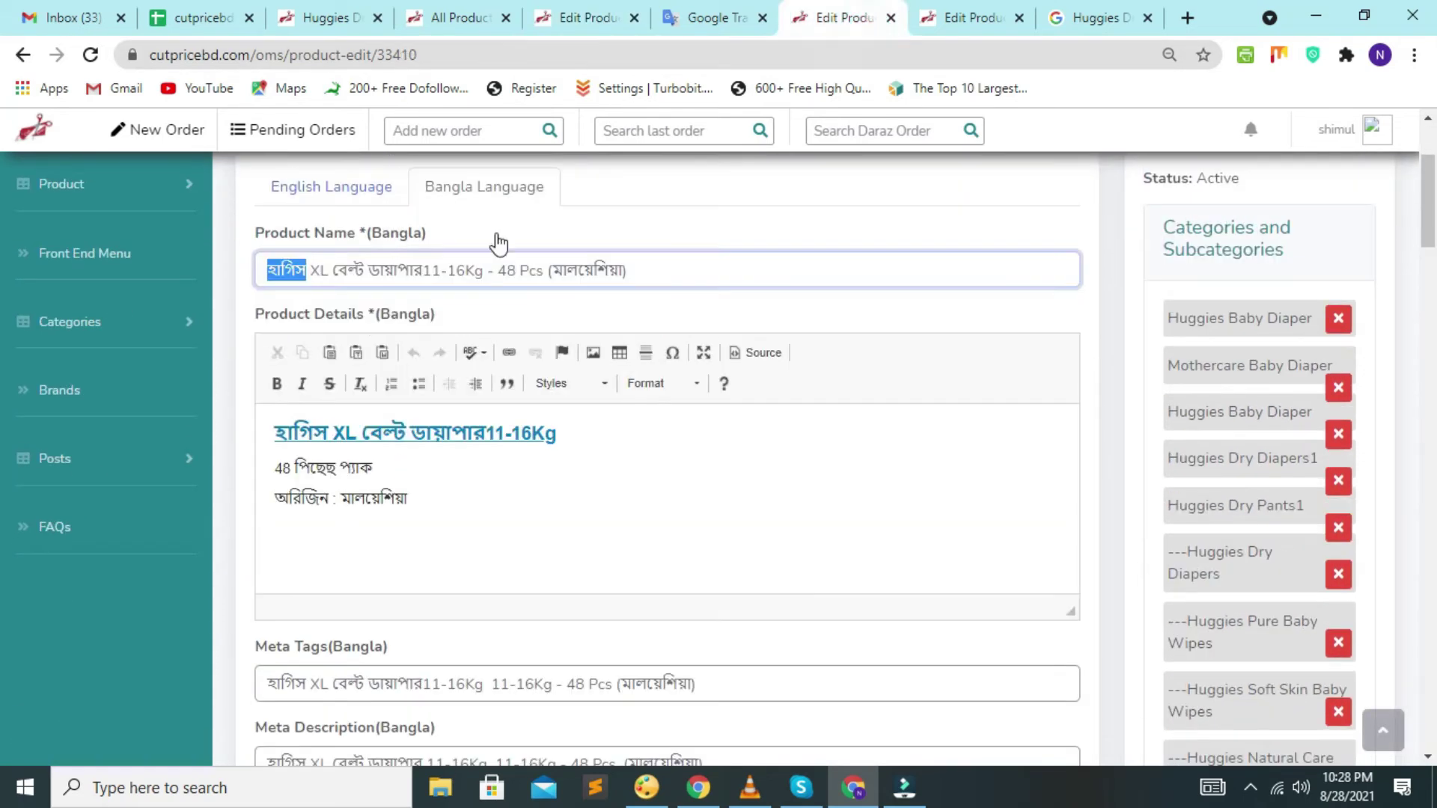
drag(433, 509, 258, 472)
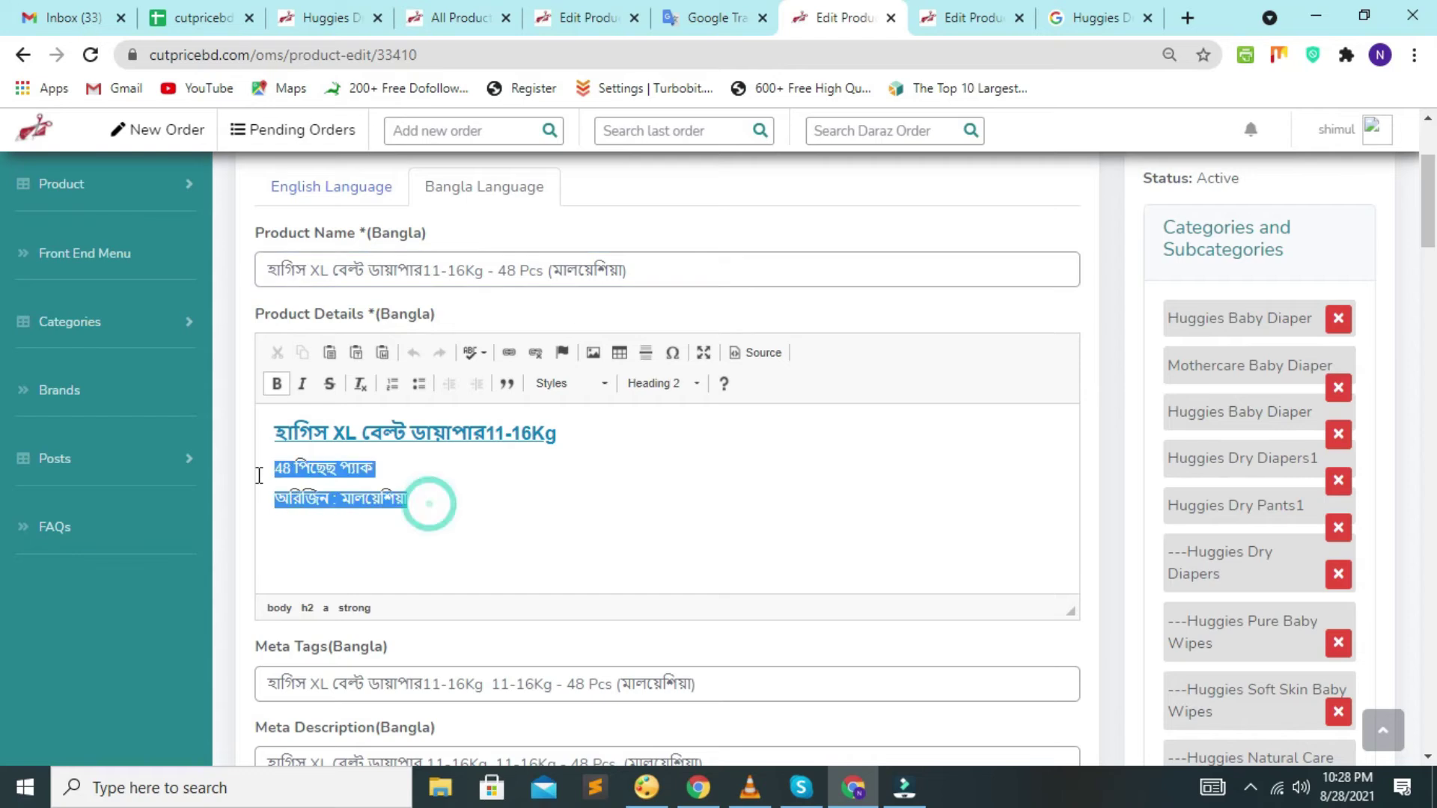
right_click(337, 481)
click(376, 520)
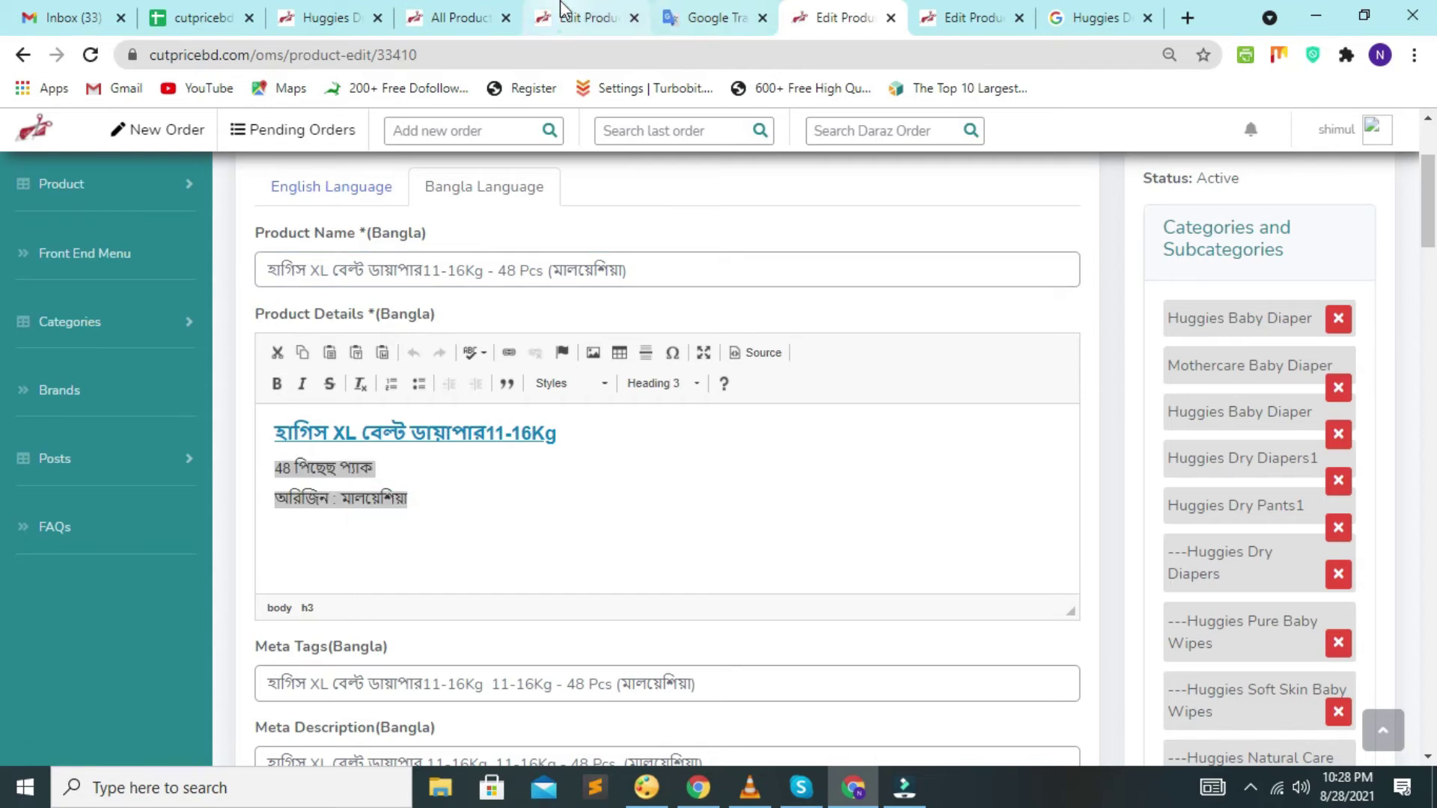
click(561, 15)
key(ctrl+v)
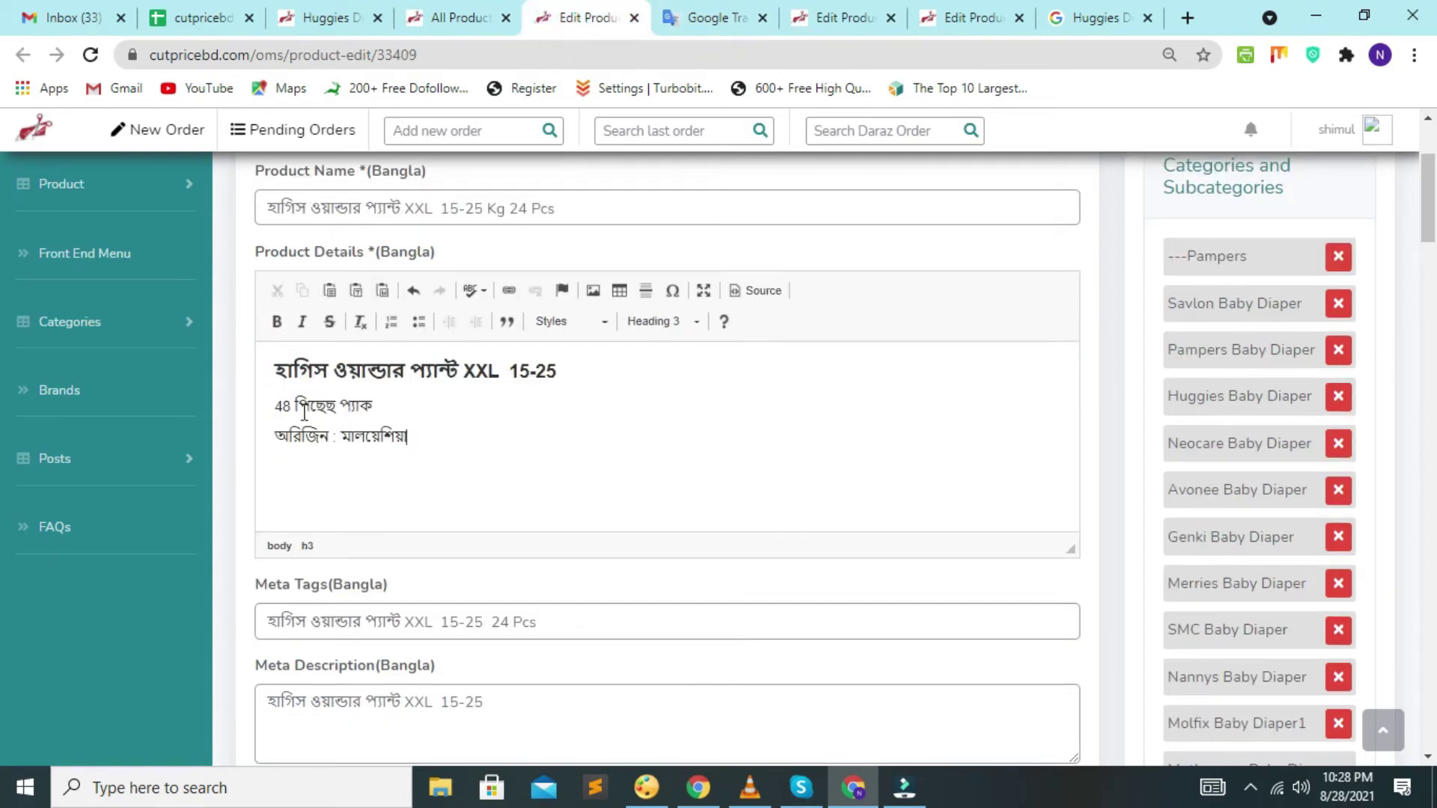
Step: Change the pack size in the Bangla details to 24 and append the pack and origin lines to the Bangla meta description after a comma
double_click(280, 405)
text(24)
scroll(516, 449, down, 3)
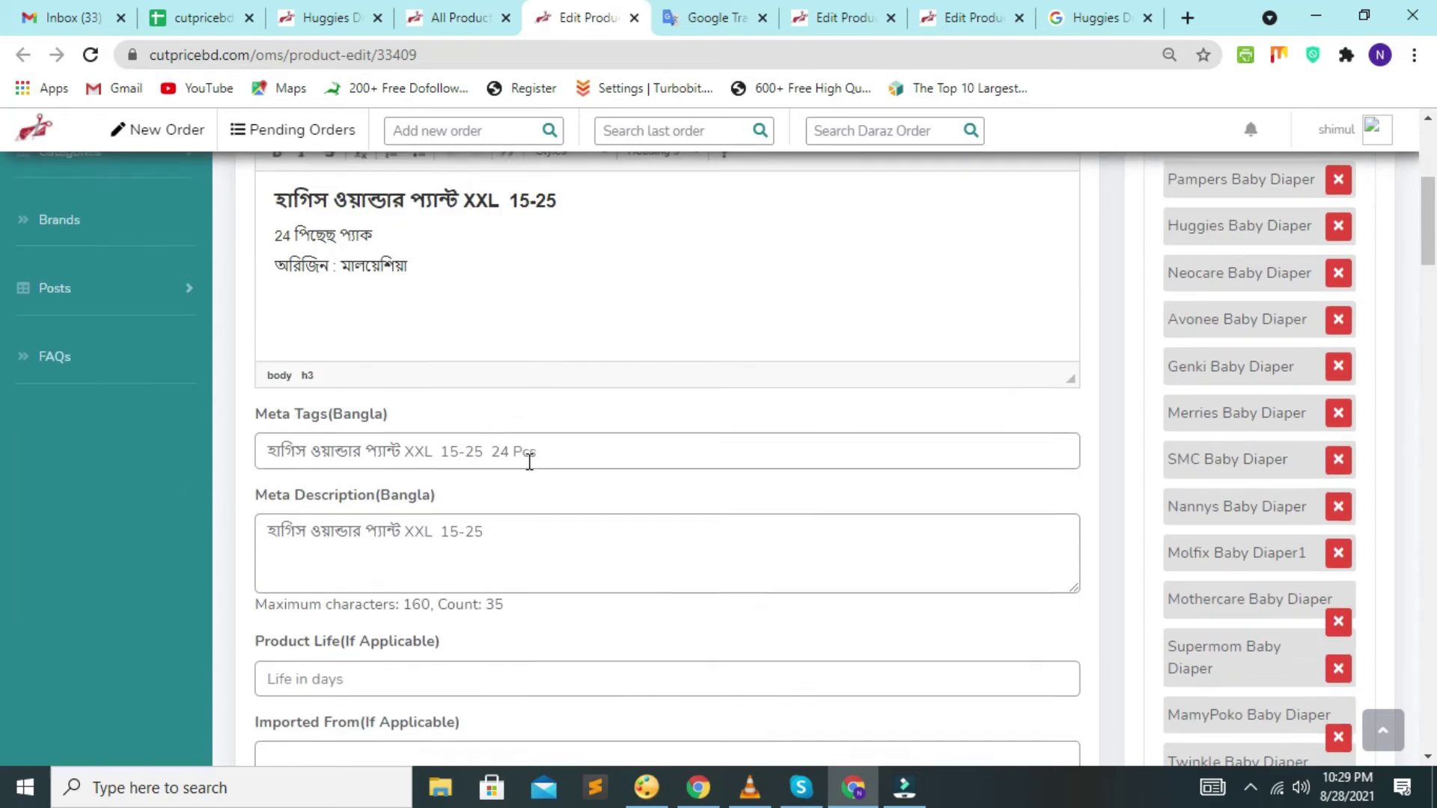
drag(420, 225, 269, 196)
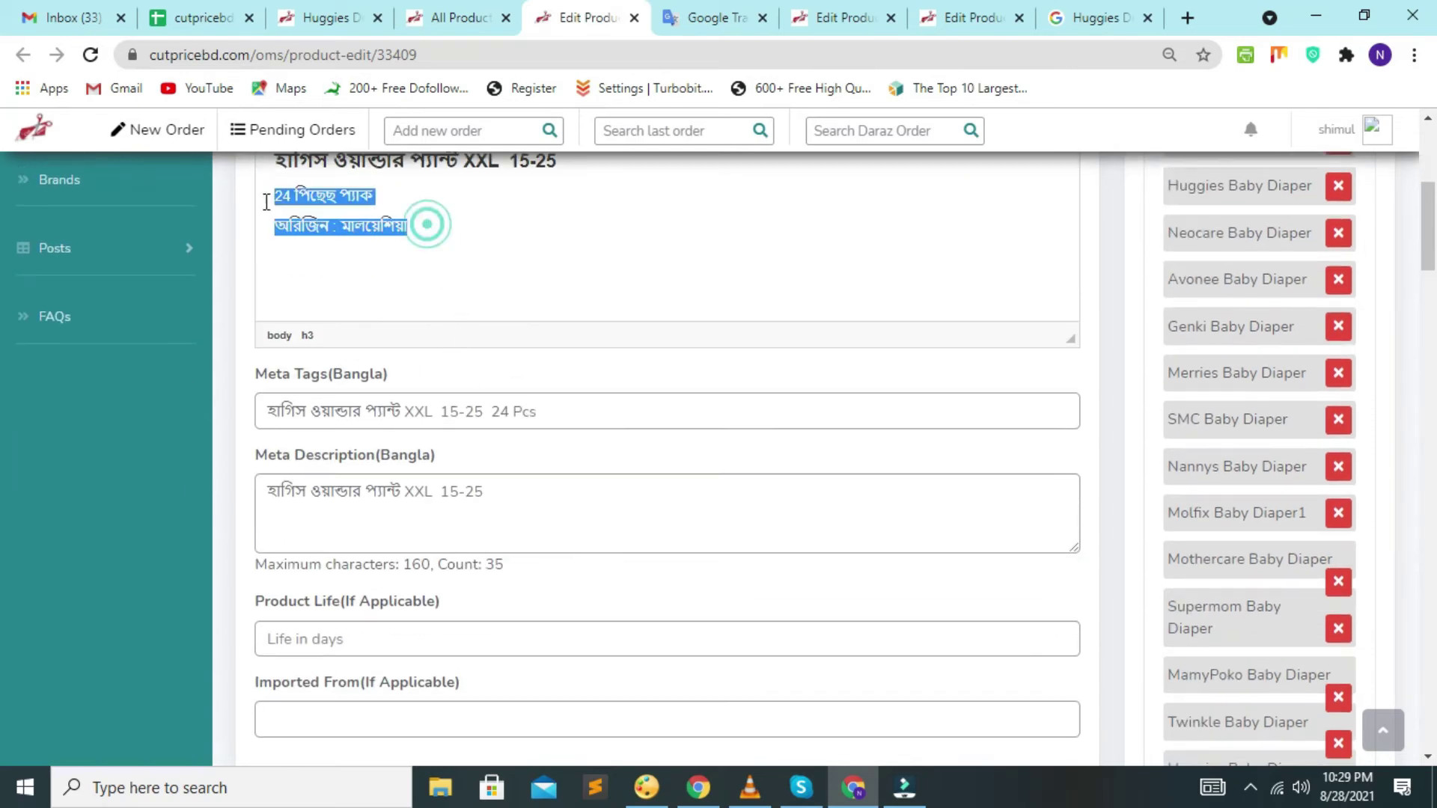
right_click(313, 202)
click(353, 247)
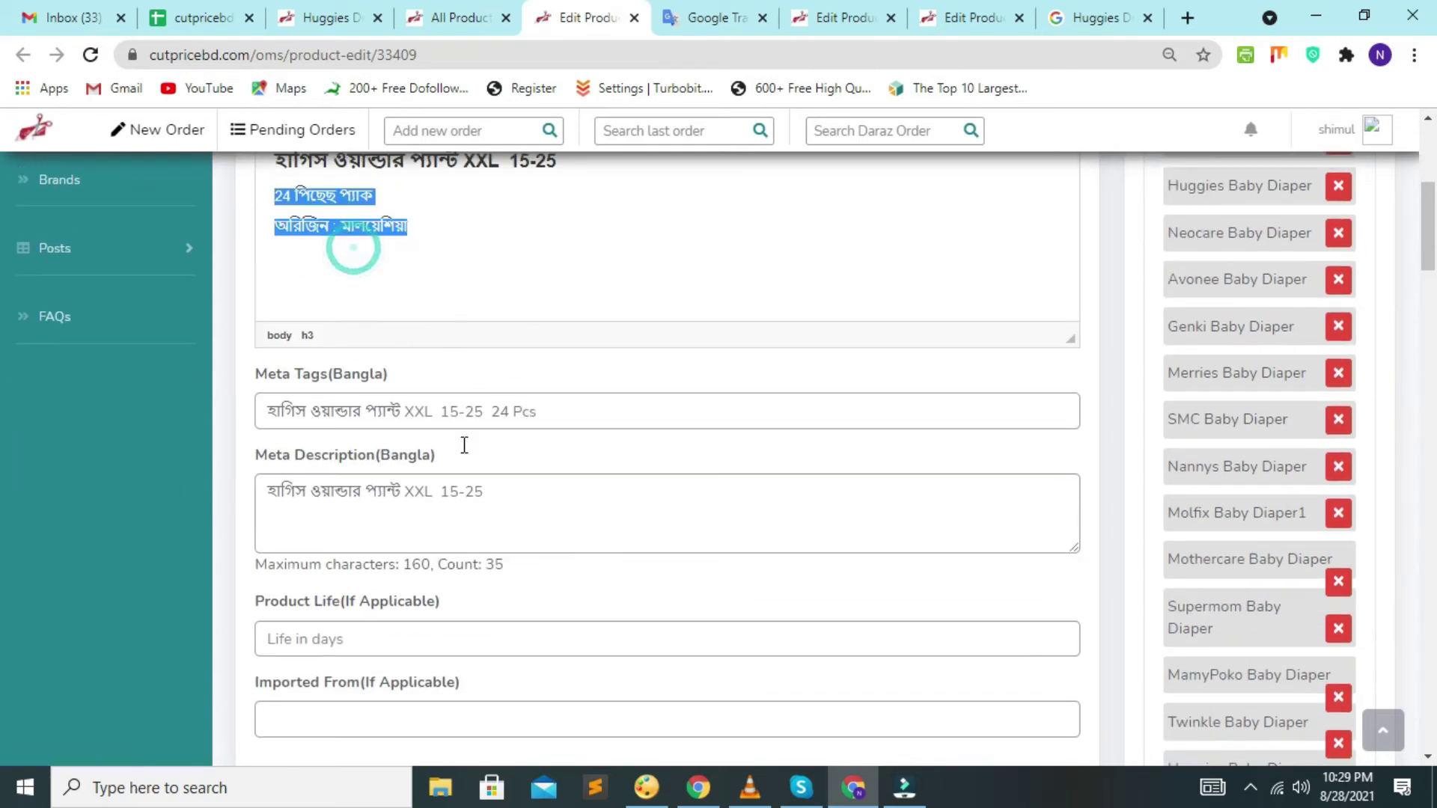
click(521, 504)
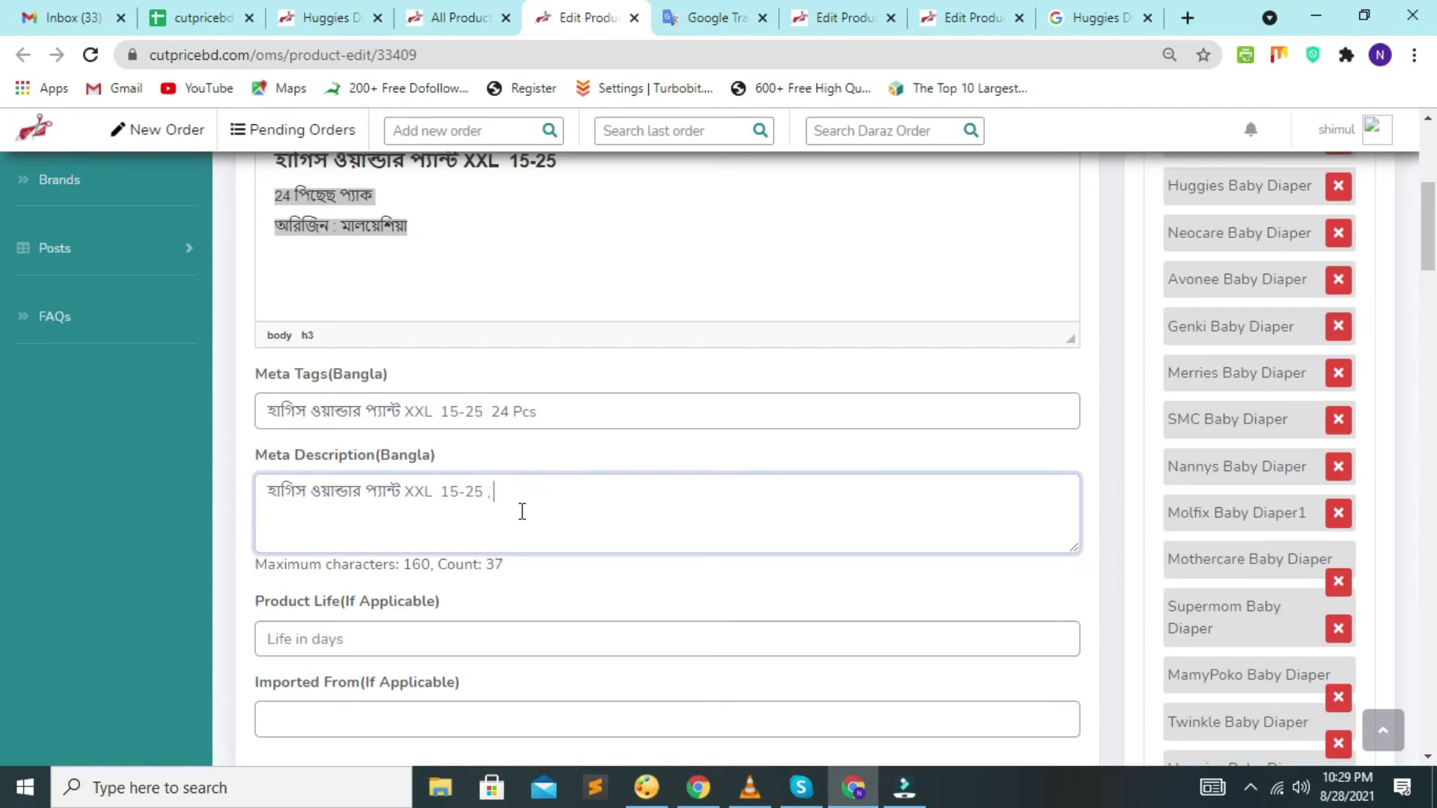
key(ctrl+v)
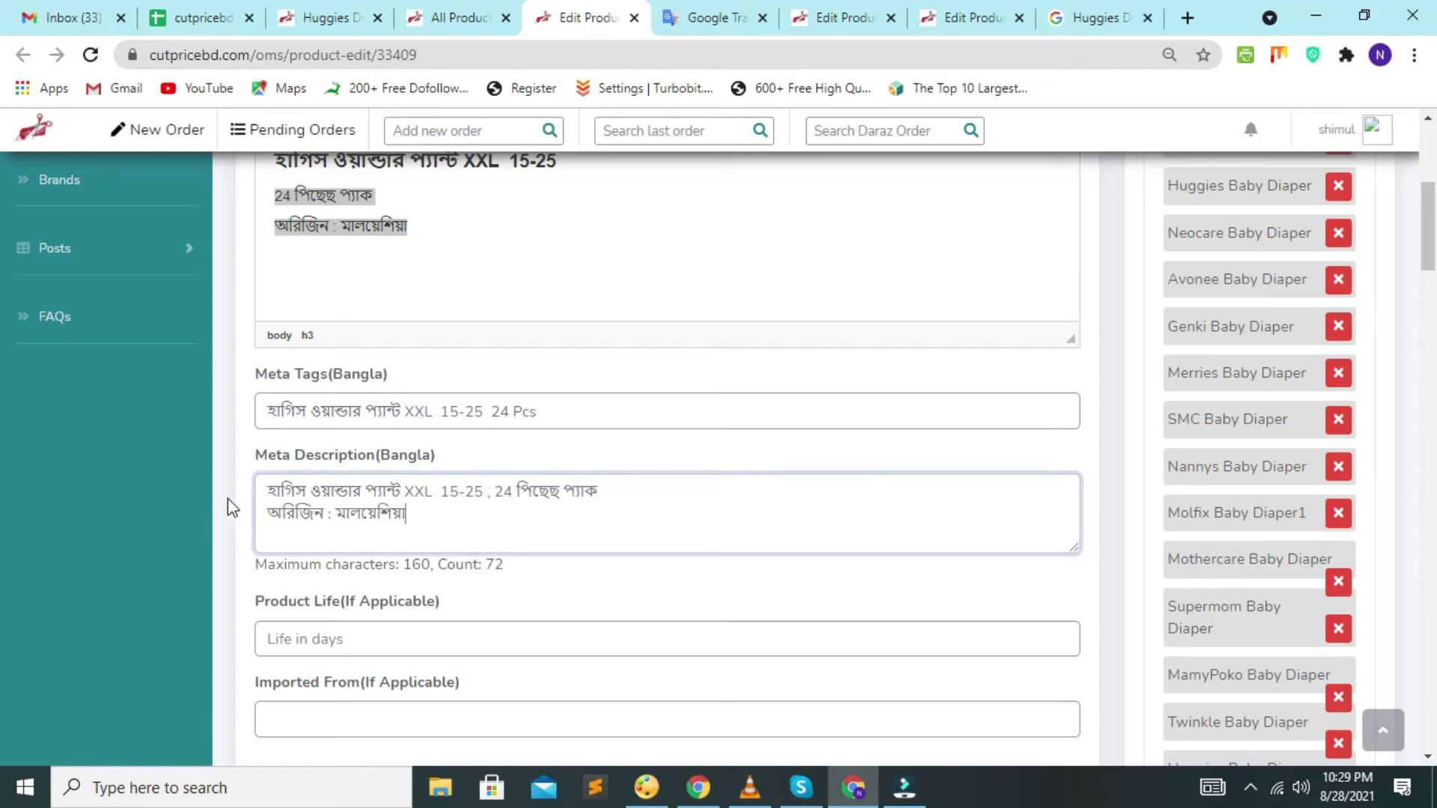
Step: Join the two lines of the Bangla meta description into one, with a comma between "24 পিছেছ প্যাক" and "অরিজিন : মালয়েশিয়া"
click(261, 503)
key(BackSpace)
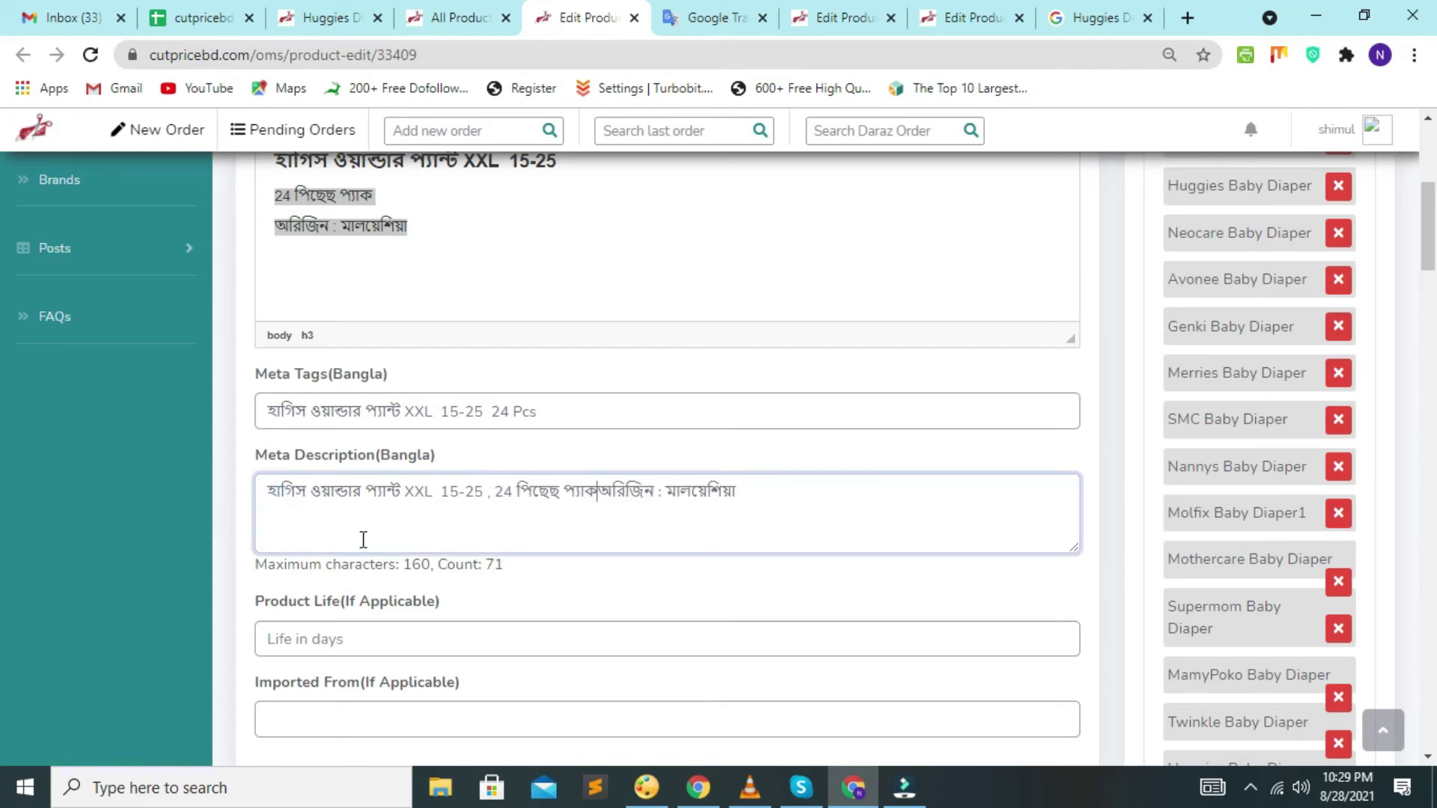
text(,)
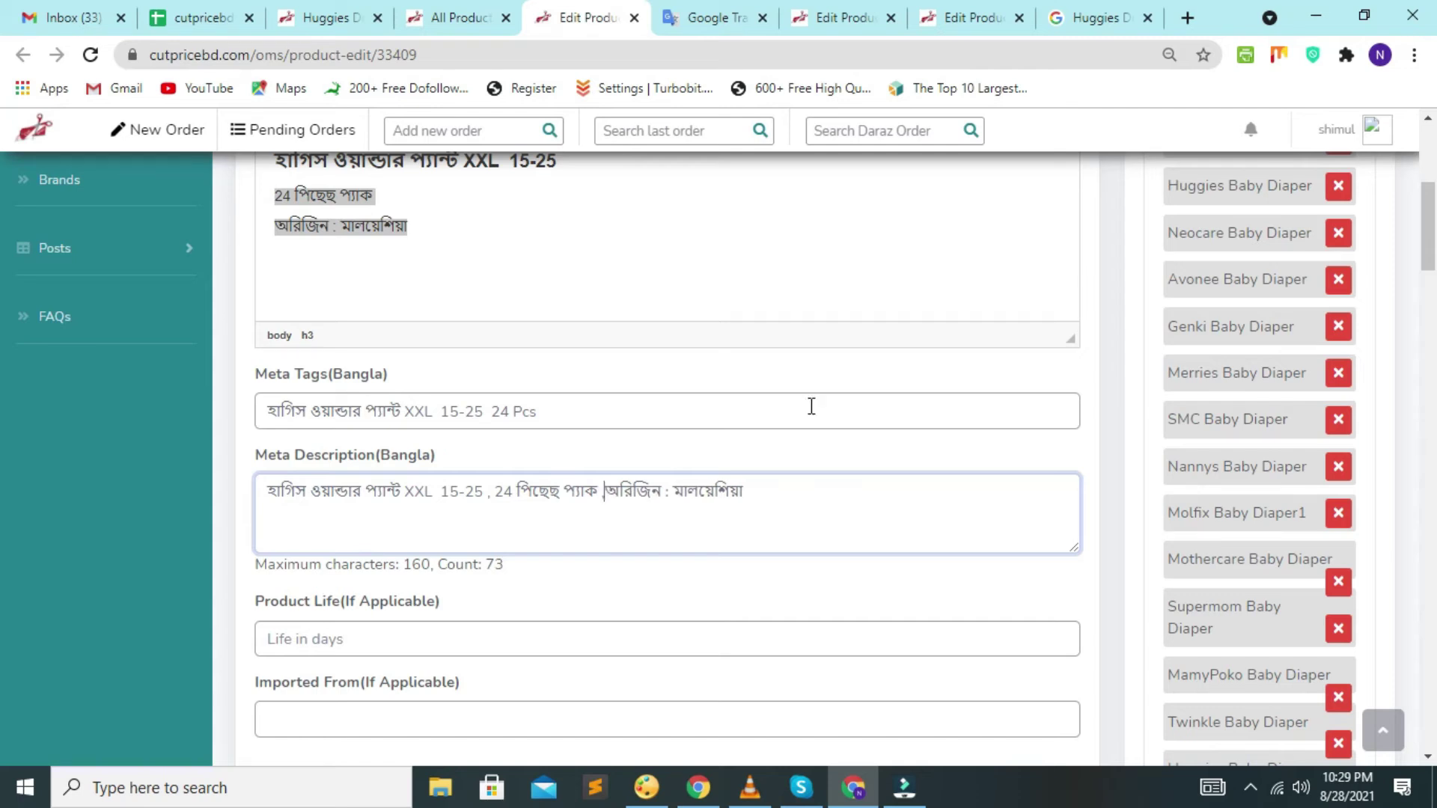
Step: Compare the Bangla and English versions of the Wonder Pants product's name, details and meta fields
scroll(822, 452, up, 3)
scroll(779, 378, down, 3)
scroll(779, 379, up, 3)
click(474, 434)
scroll(765, 398, up, 2)
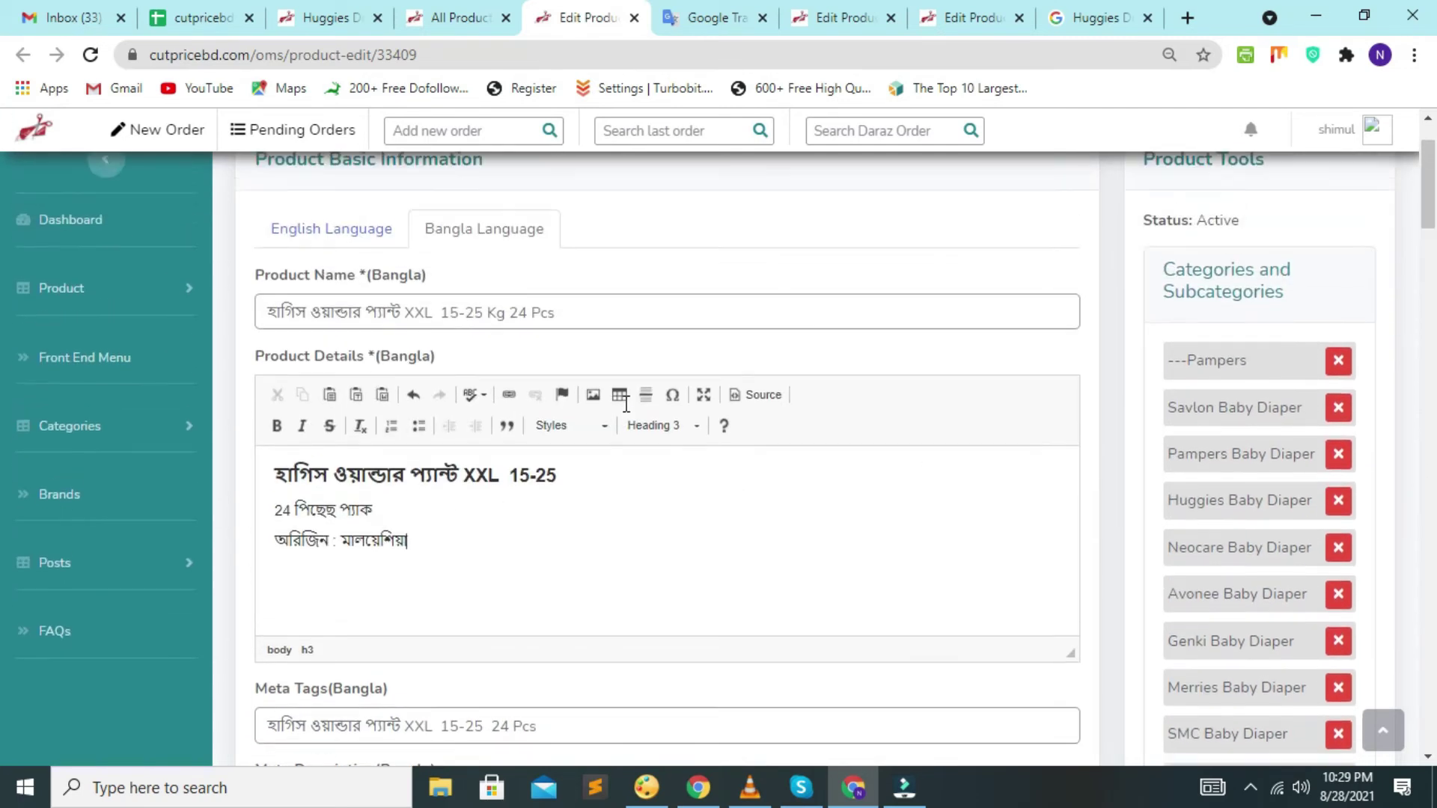
click(481, 238)
click(341, 238)
click(497, 228)
click(323, 225)
click(450, 230)
click(306, 231)
click(465, 231)
click(322, 225)
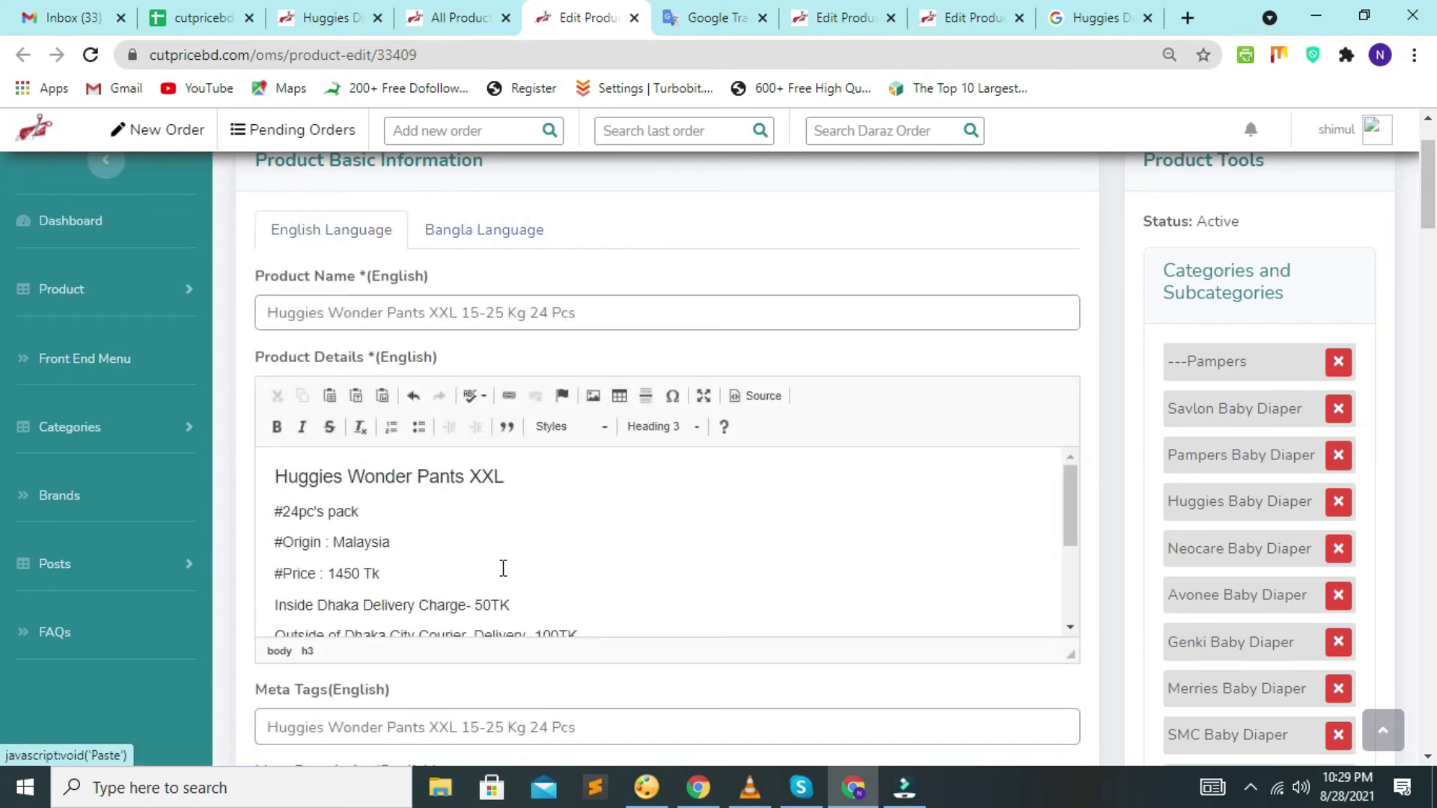
Step: Select the English details title and copy the Sebamed baby diaper rash cream page's web address from the shop's Huggies Dry Diapers category
triple_click(513, 474)
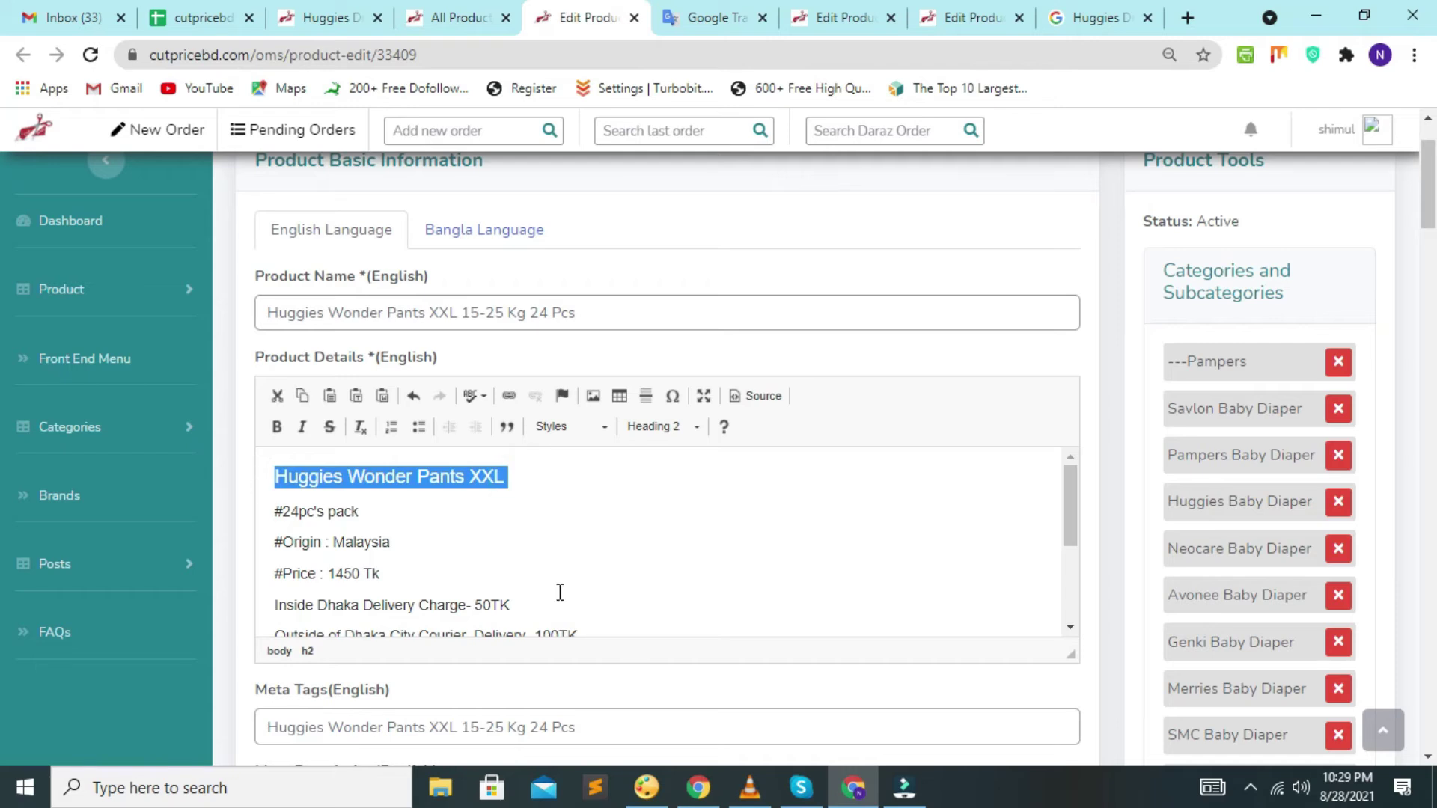
click(322, 18)
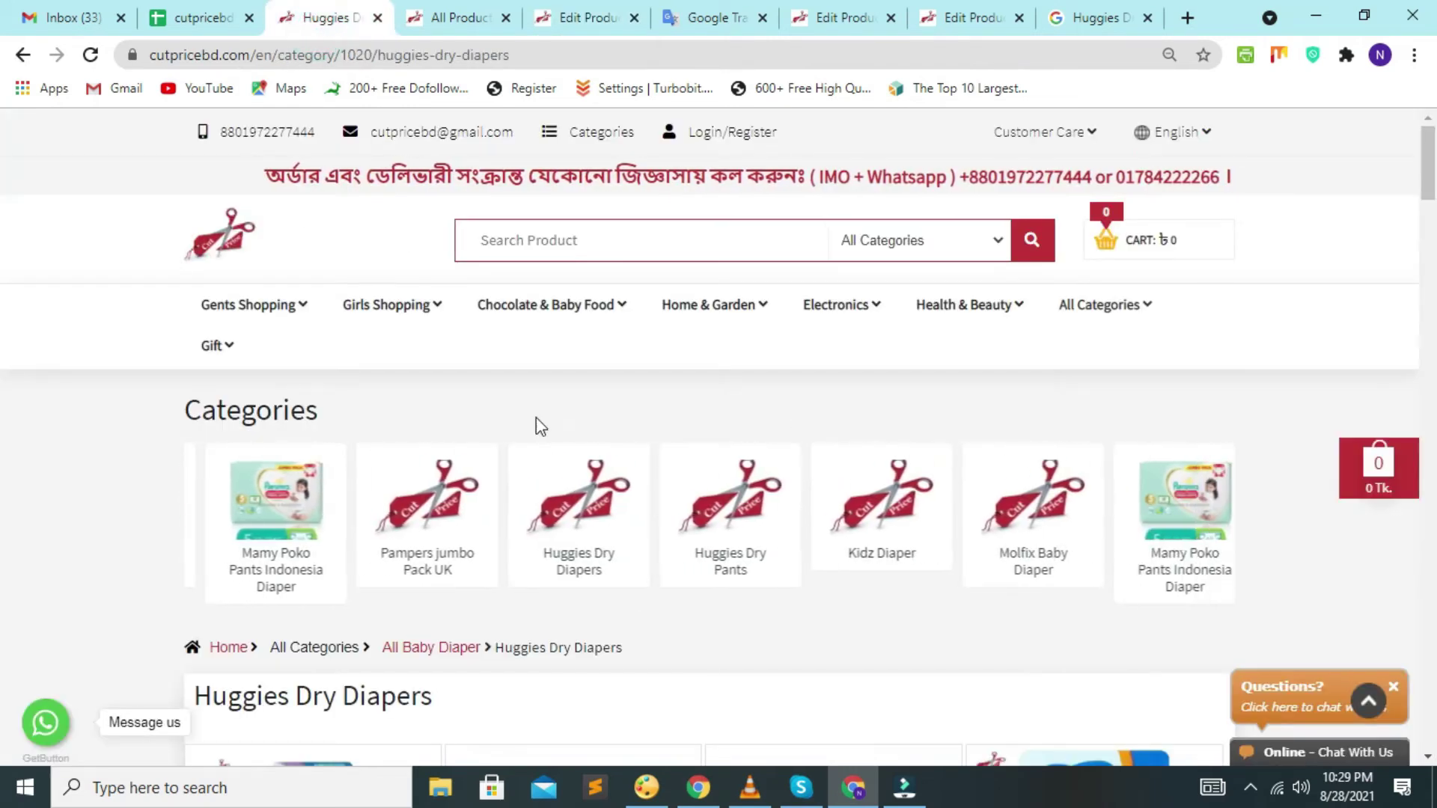
scroll(778, 408, down, 4)
scroll(779, 408, down, 4)
mouse_move(479, 161)
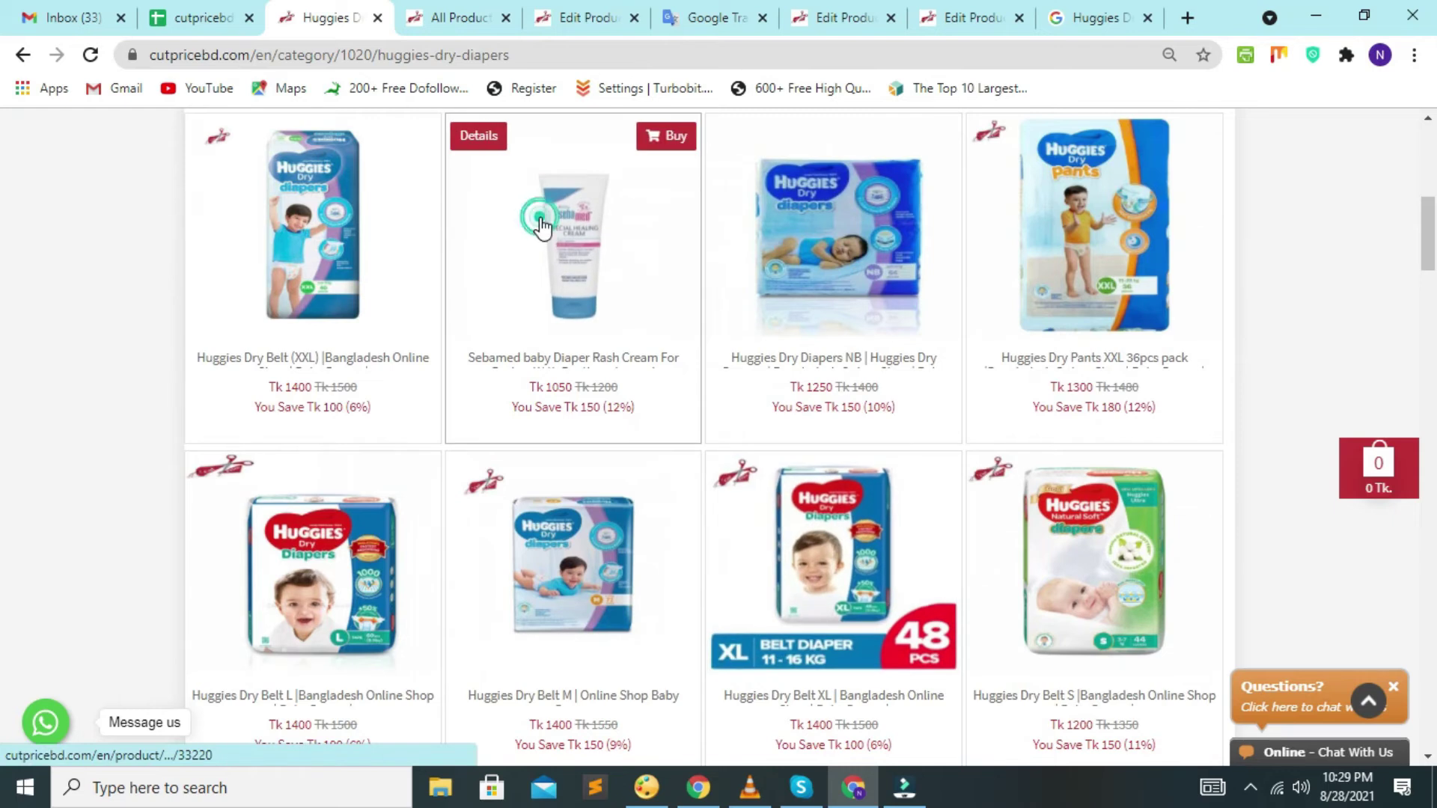
middle_click(648, 402)
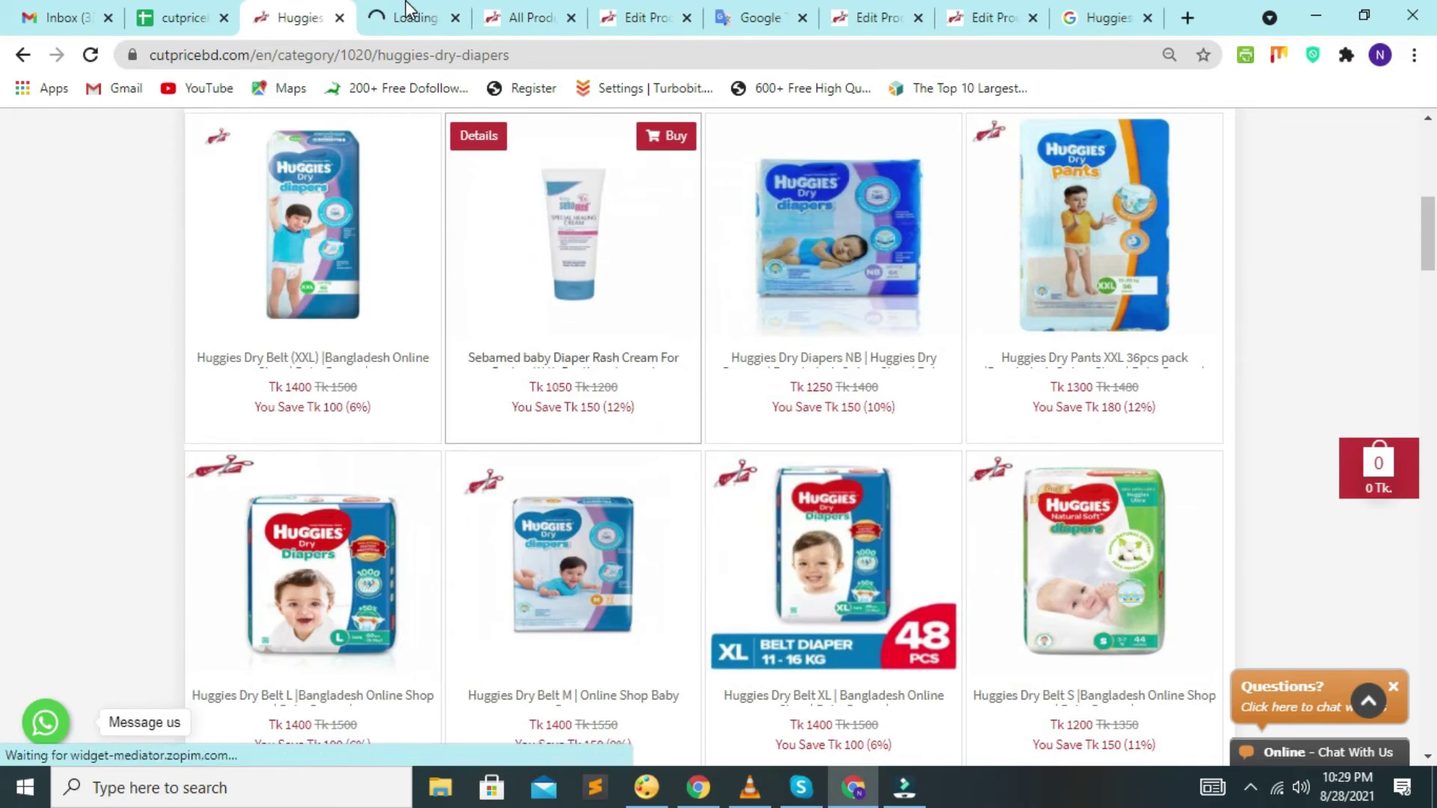
click(404, 30)
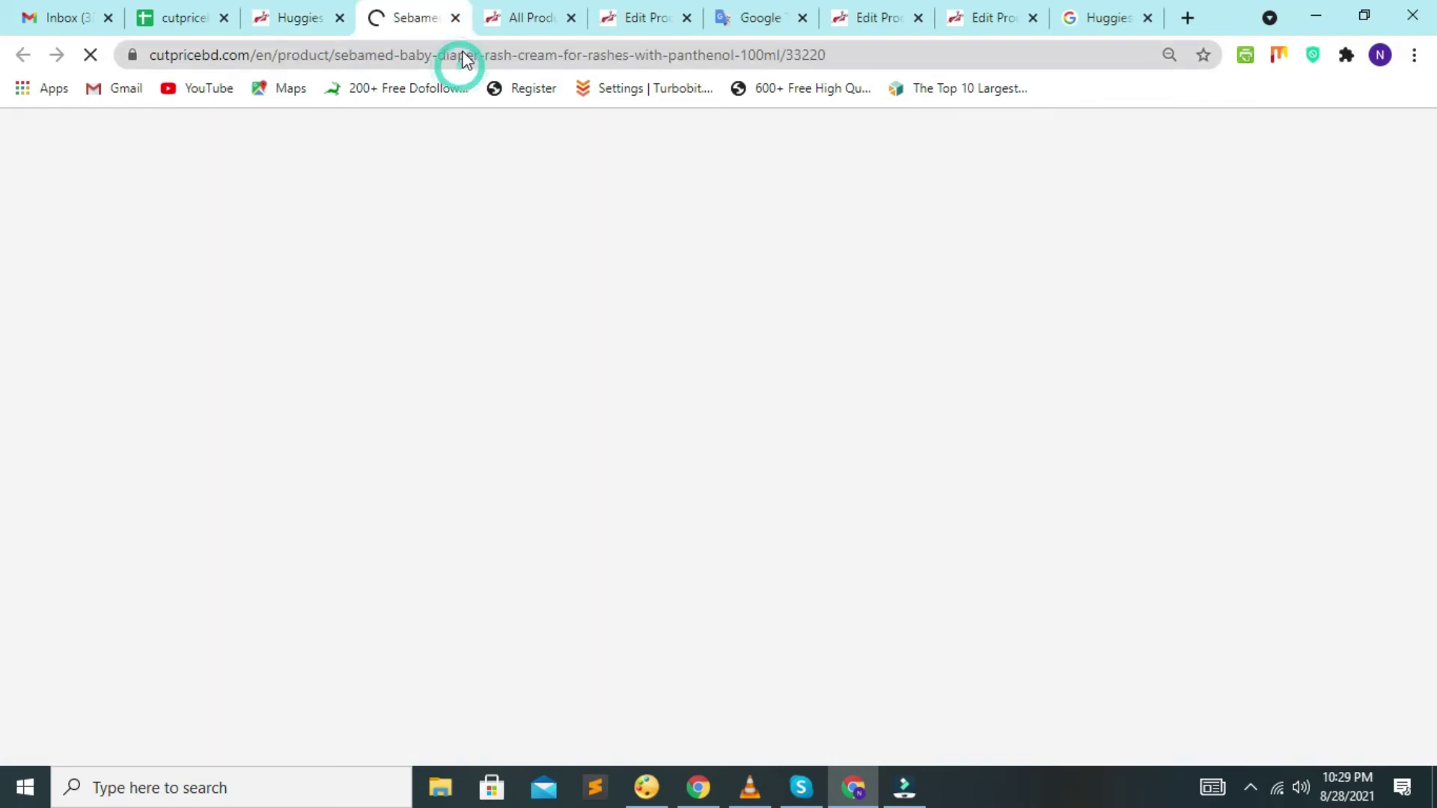
click(464, 59)
click(469, 58)
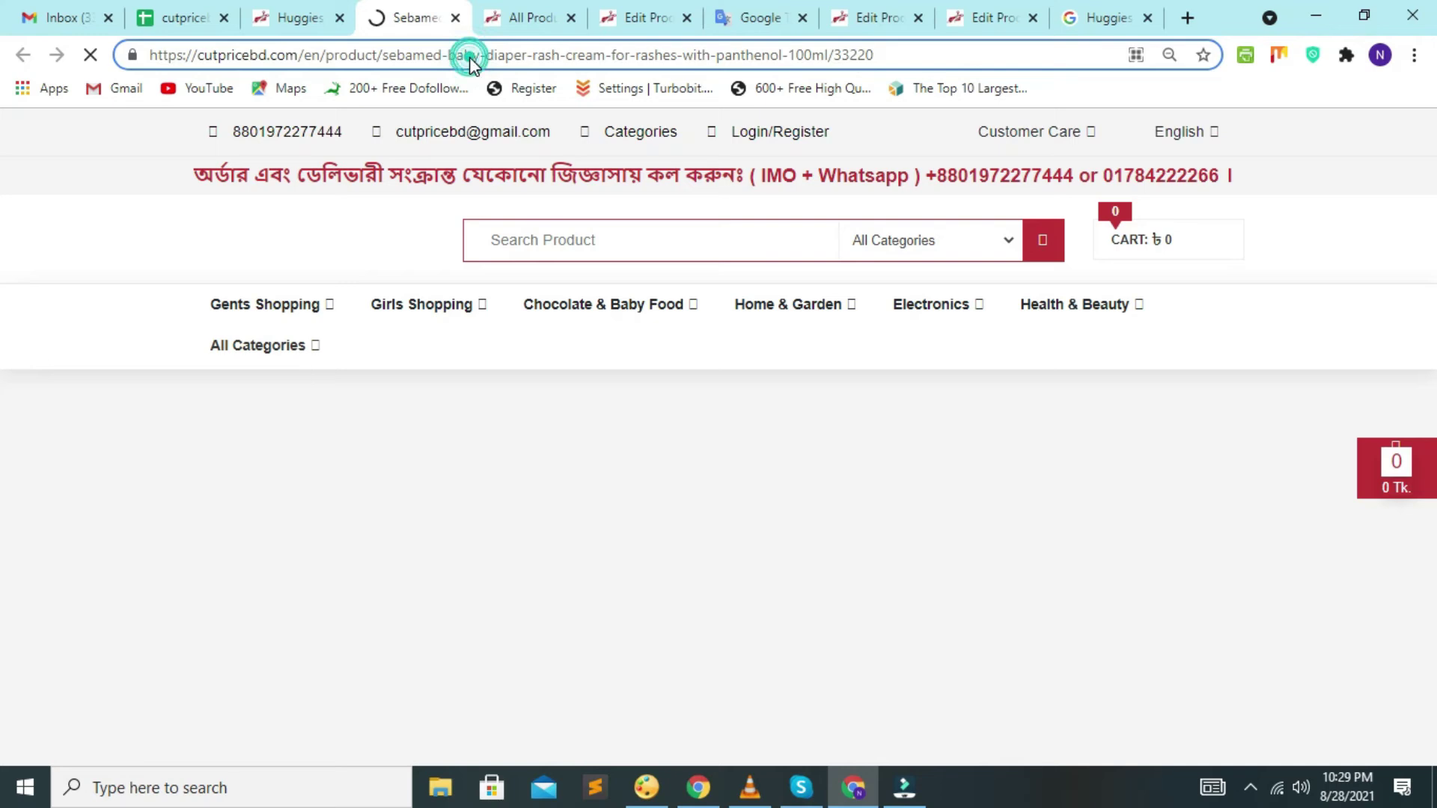
click(470, 58)
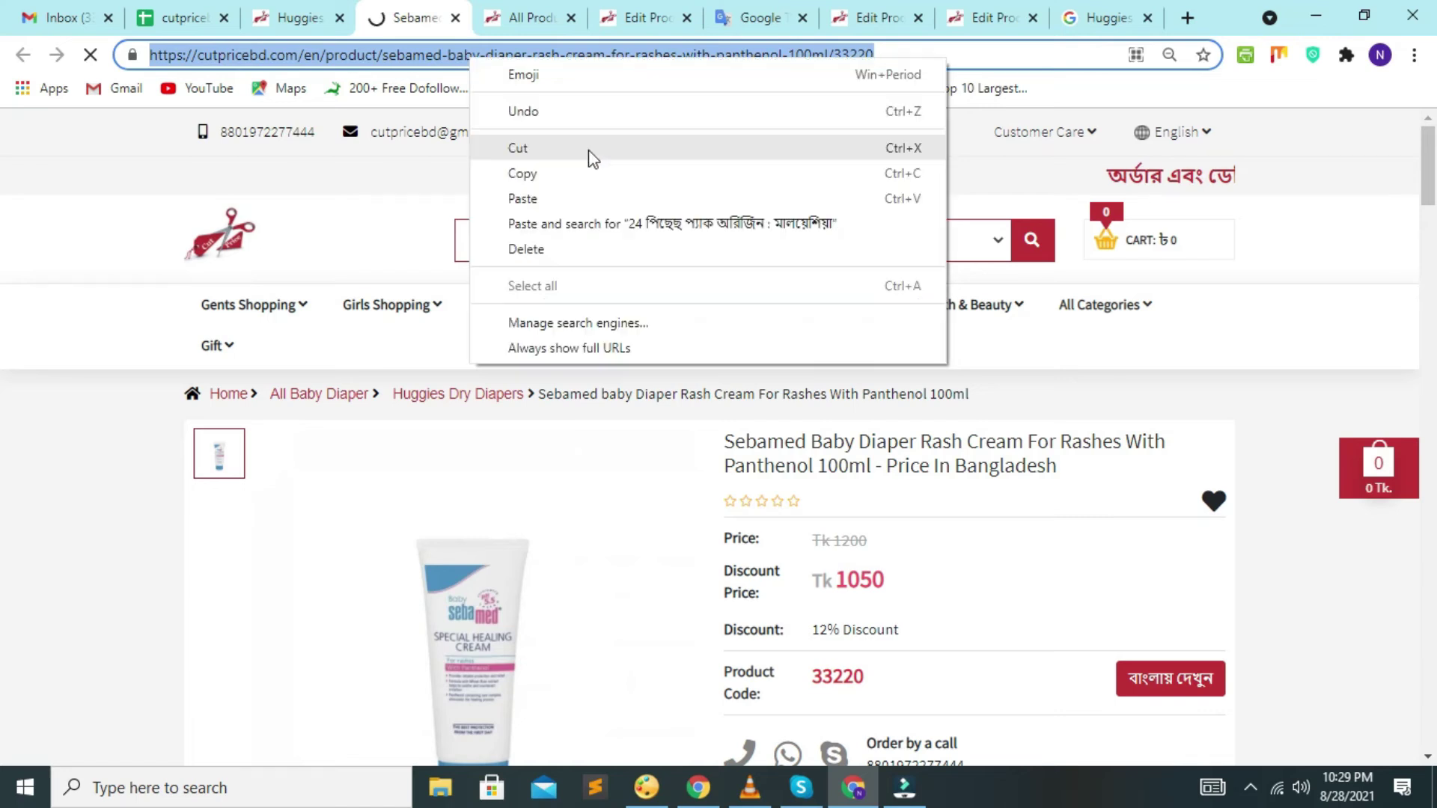
click(528, 175)
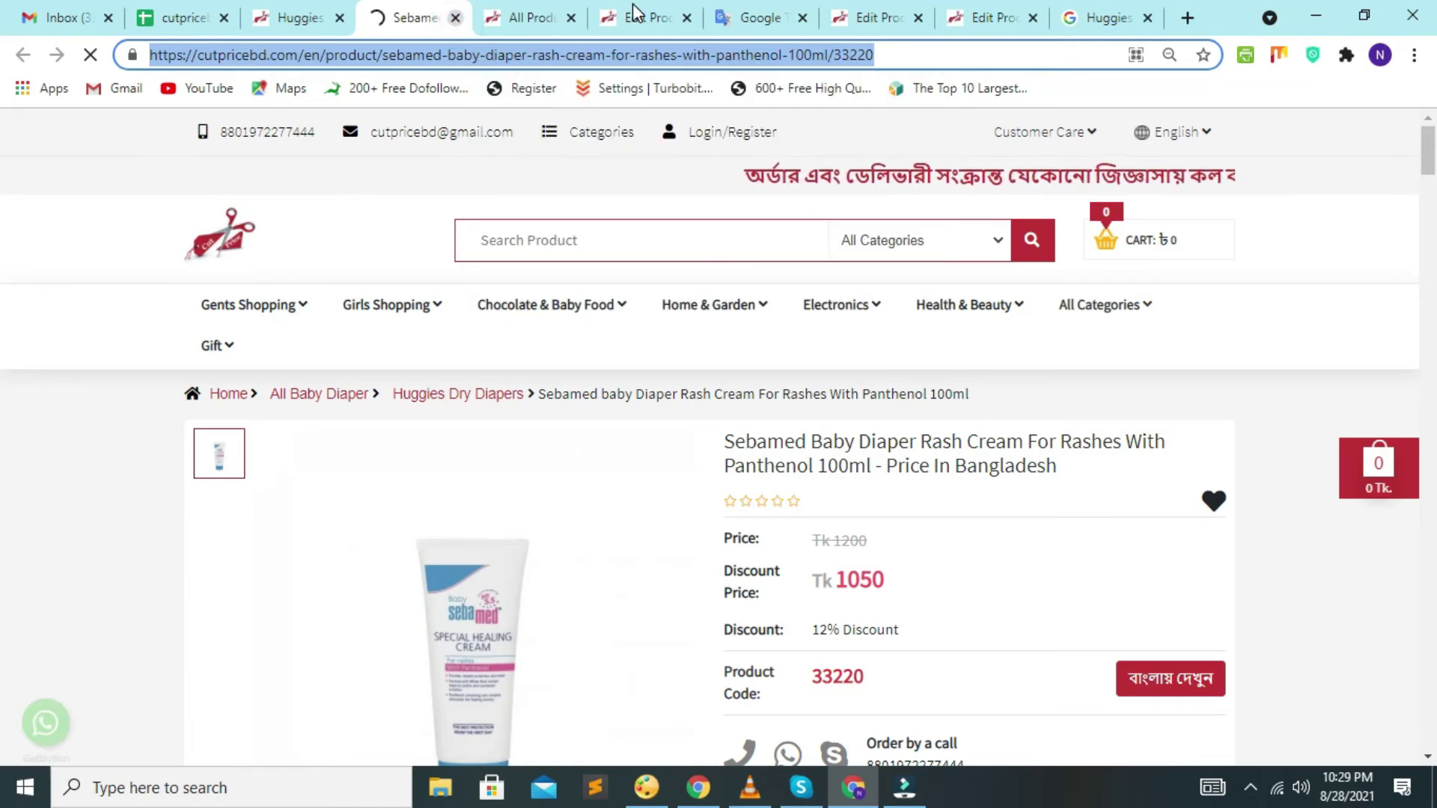
key(ctrl+w)
Step: Link the English details title "Huggies Wonder Pants XXL" to the copied Sebamed diaper rash cream product address
click(550, 11)
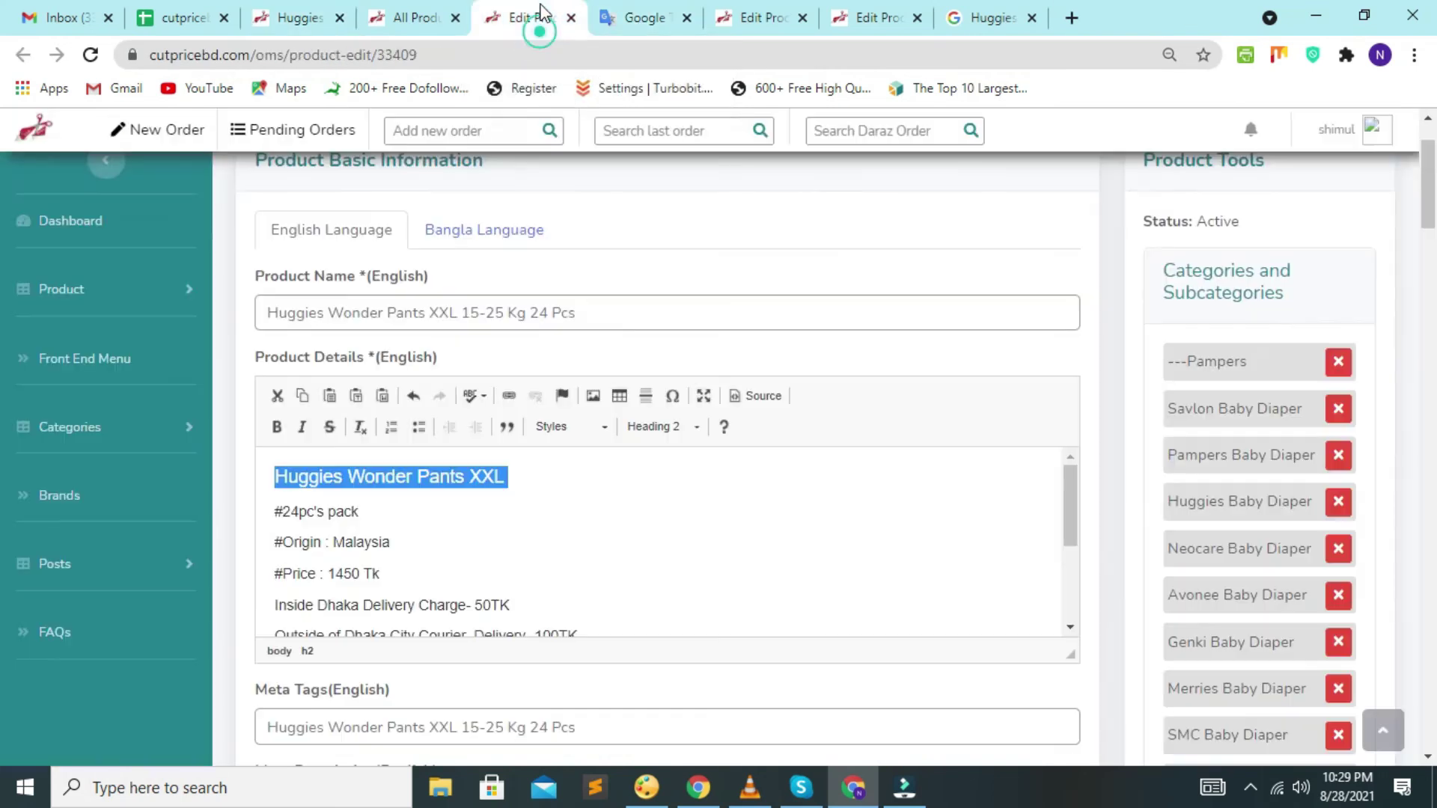
click(509, 395)
key(ctrl+v)
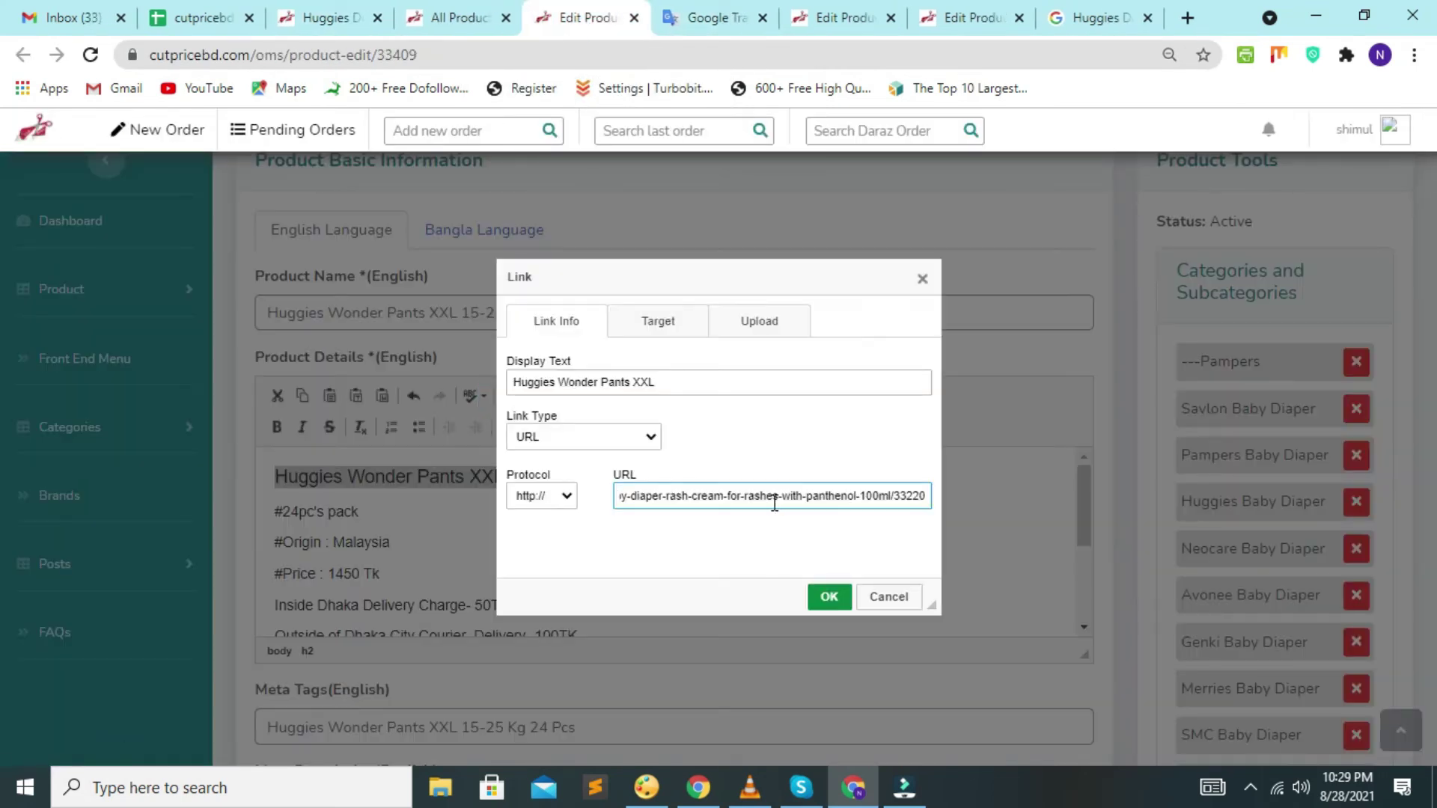
click(829, 597)
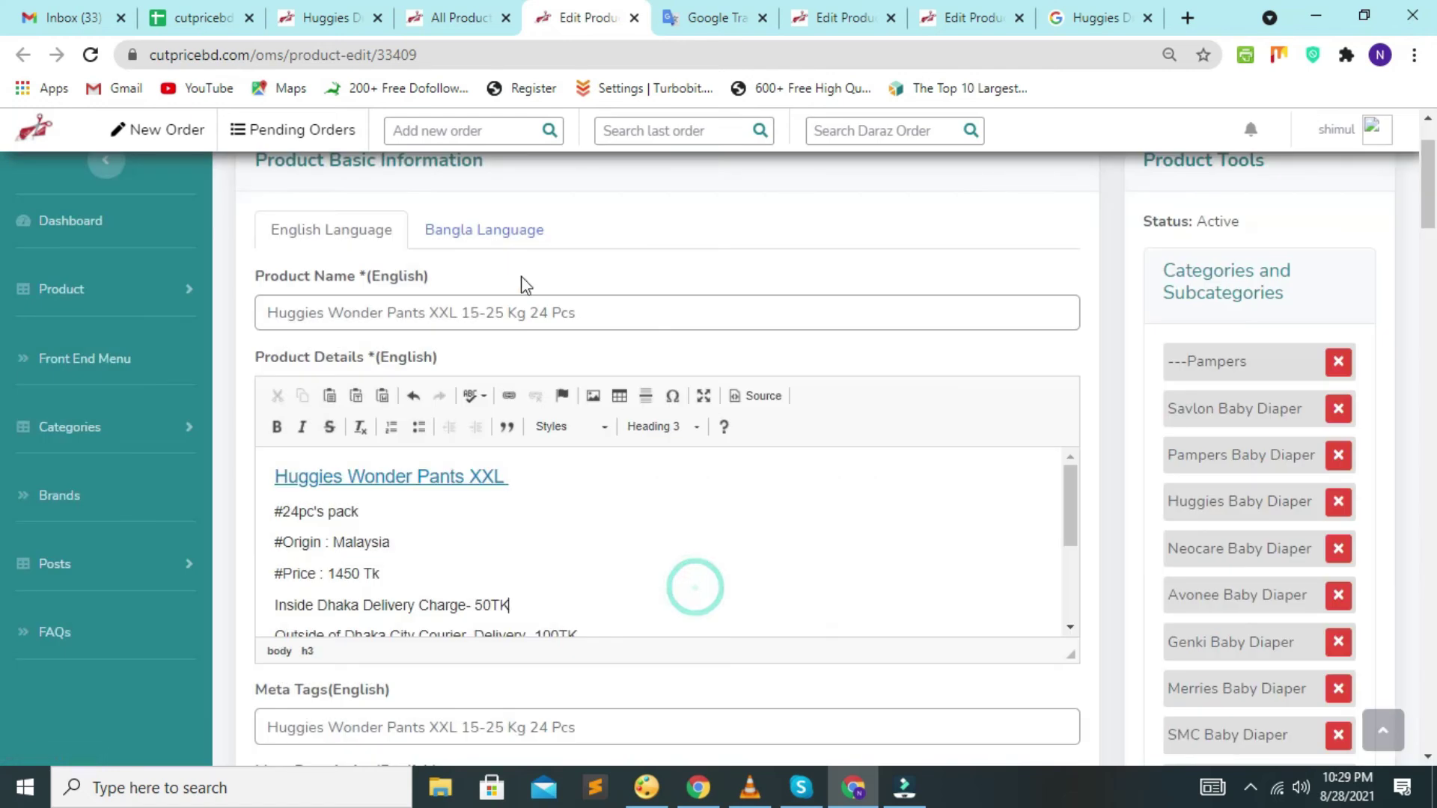
Step: Link the Bangla details title "হাগিস ওয়ান্ডার প্যান্ট XXL 15-25" to the same Sebamed product address
click(462, 231)
click(568, 471)
triple_click(567, 472)
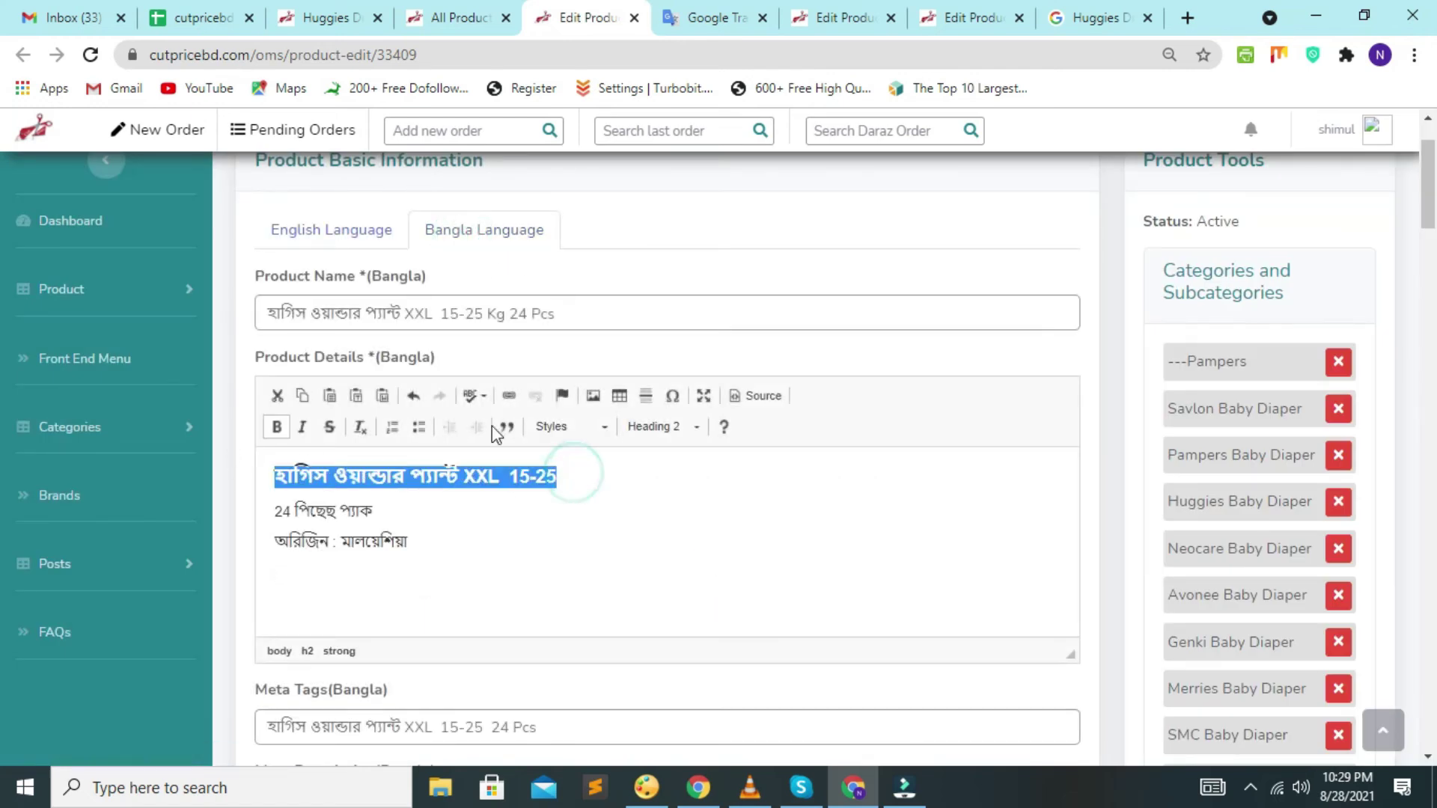
click(509, 396)
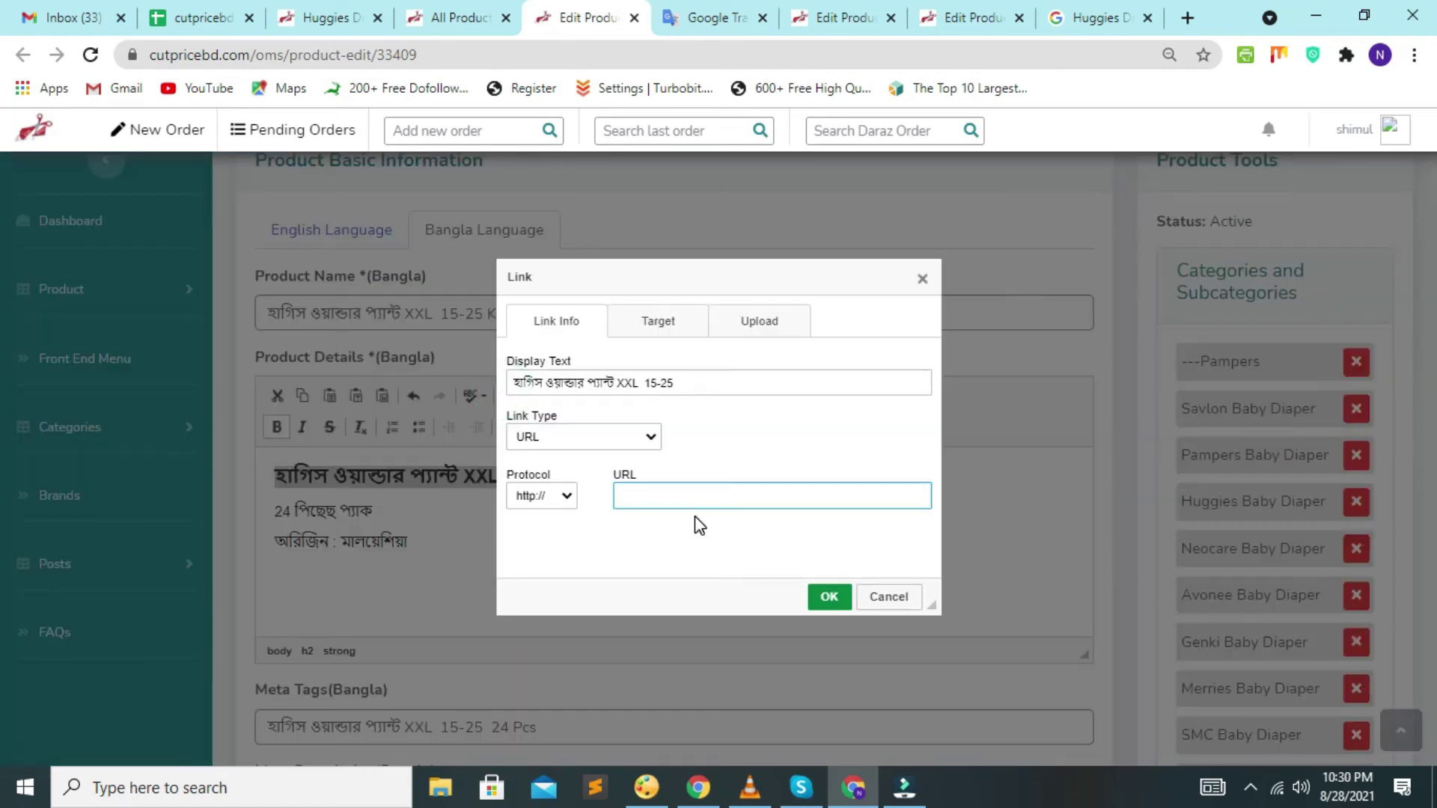
key(ctrl+v)
click(825, 596)
click(719, 574)
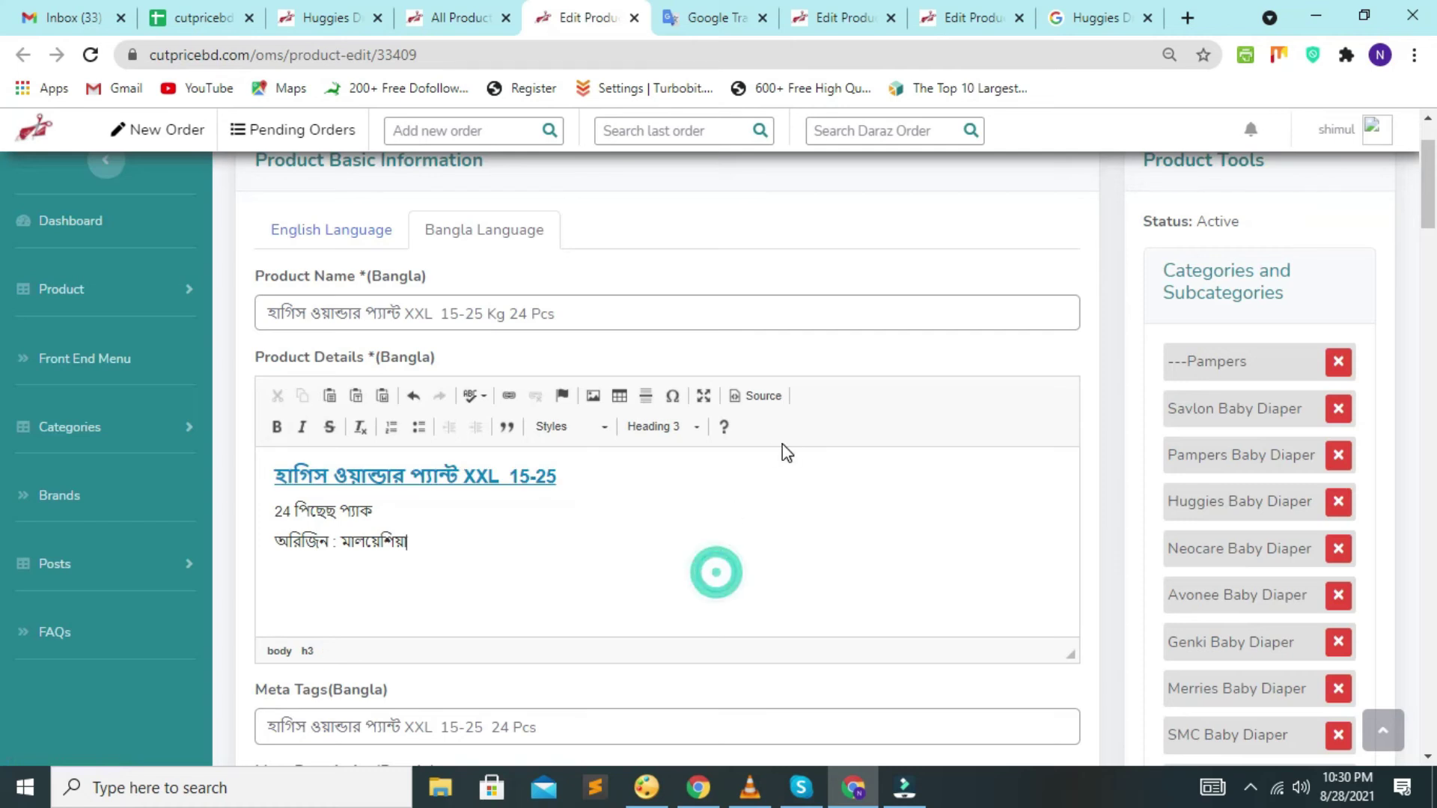
Step: Review the whole product edit page, from stock, product image and brand settings to both language versions of the basic information
scroll(782, 444, down, 18)
scroll(818, 445, down, 10)
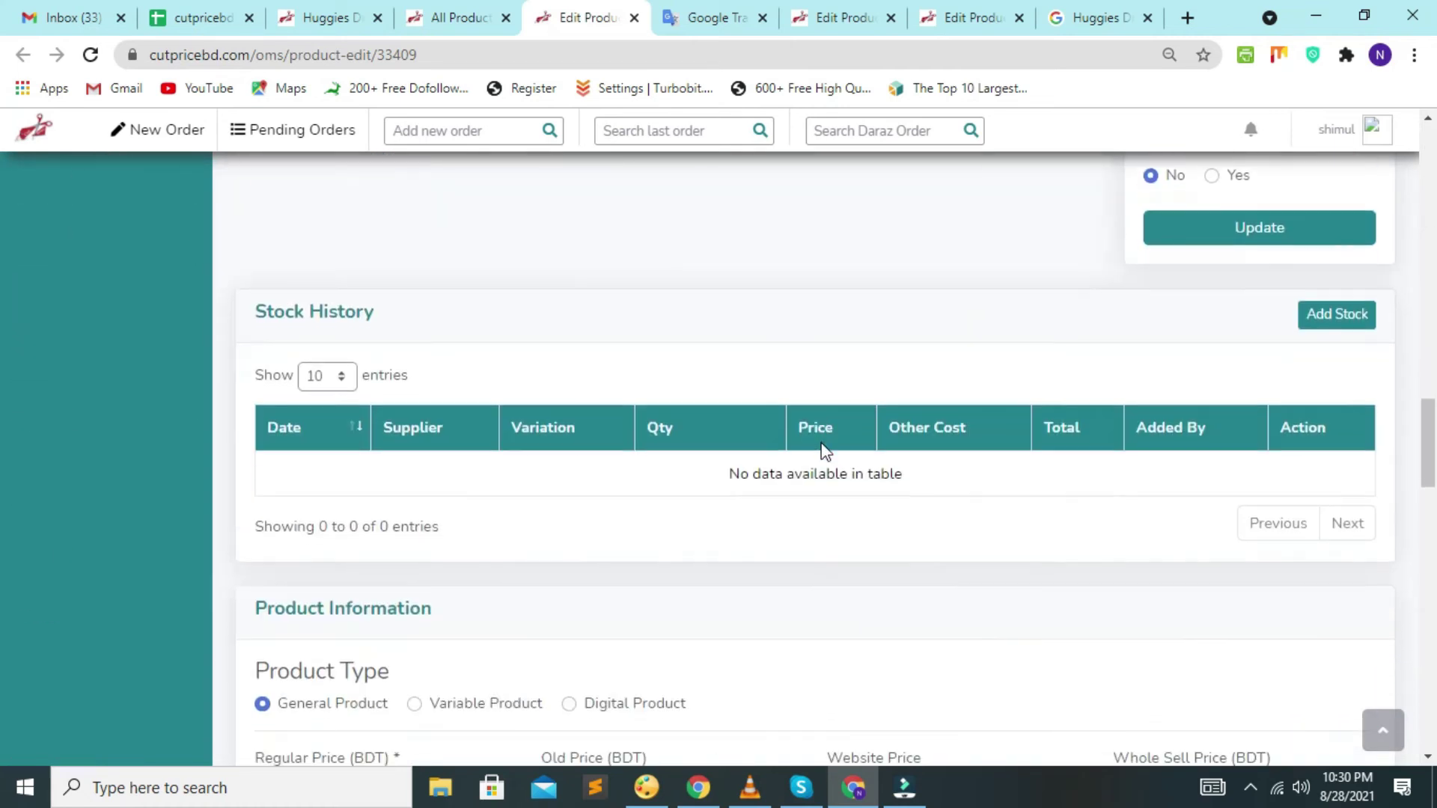
scroll(823, 452, down, 9)
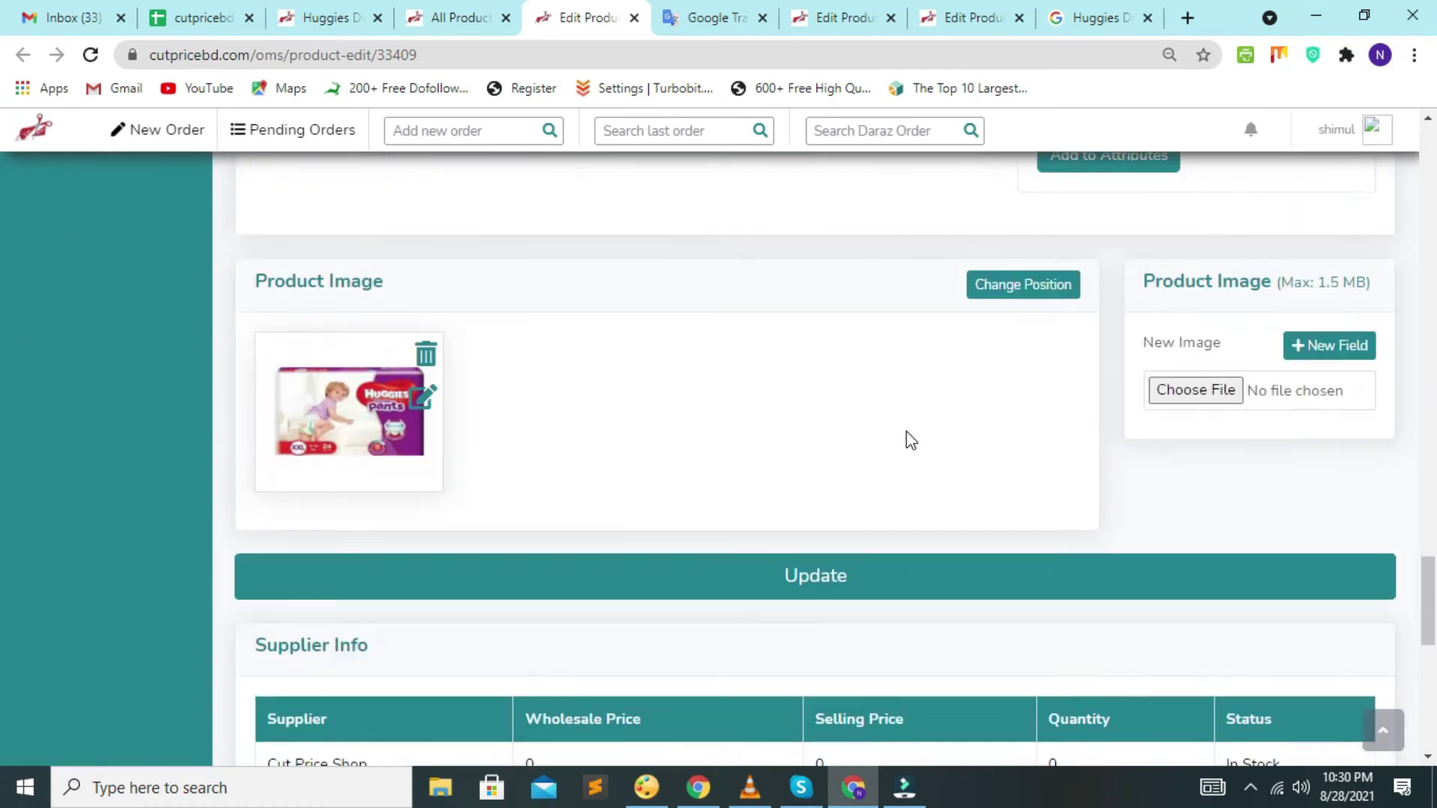
scroll(903, 440, up, 11)
scroll(899, 432, up, 15)
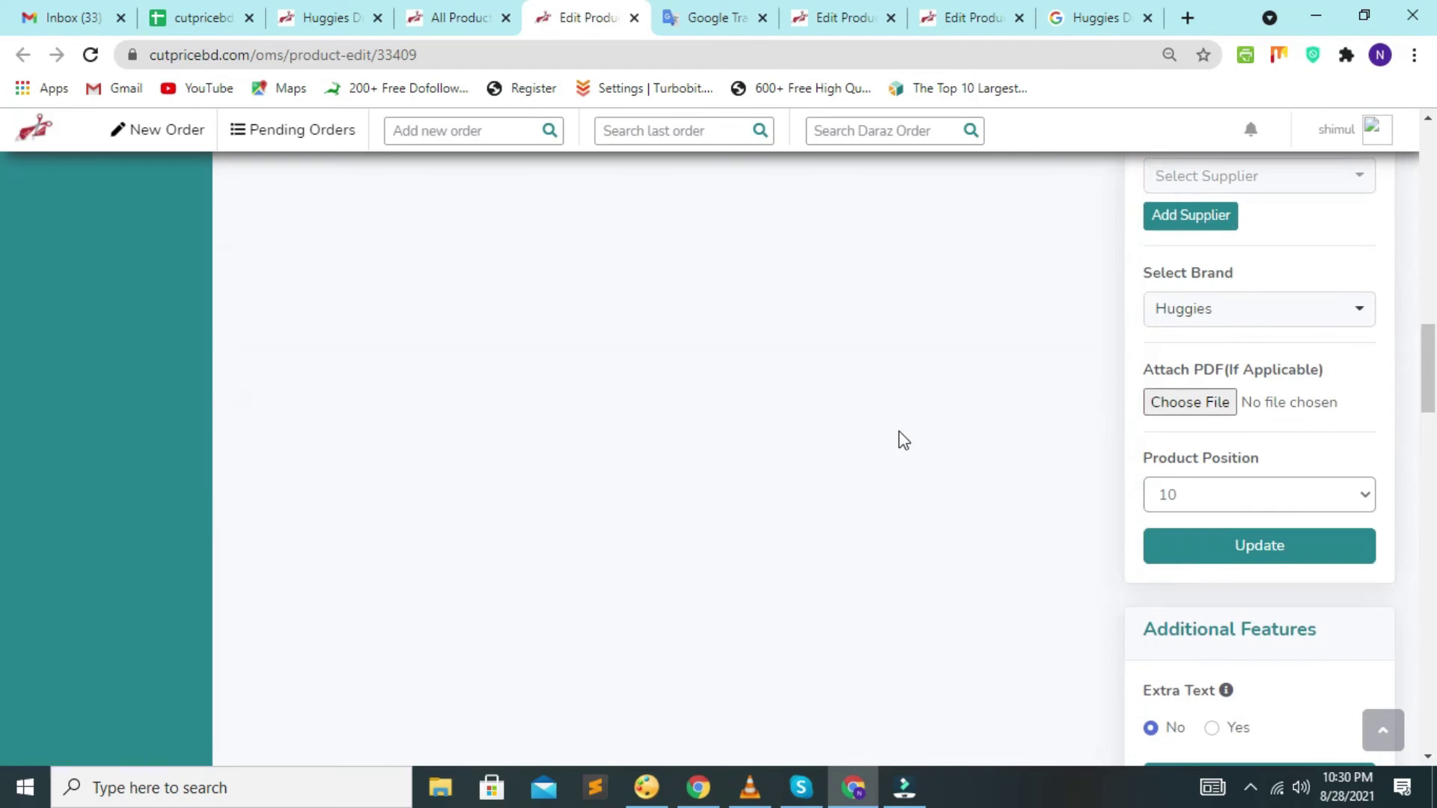
scroll(900, 431, up, 5)
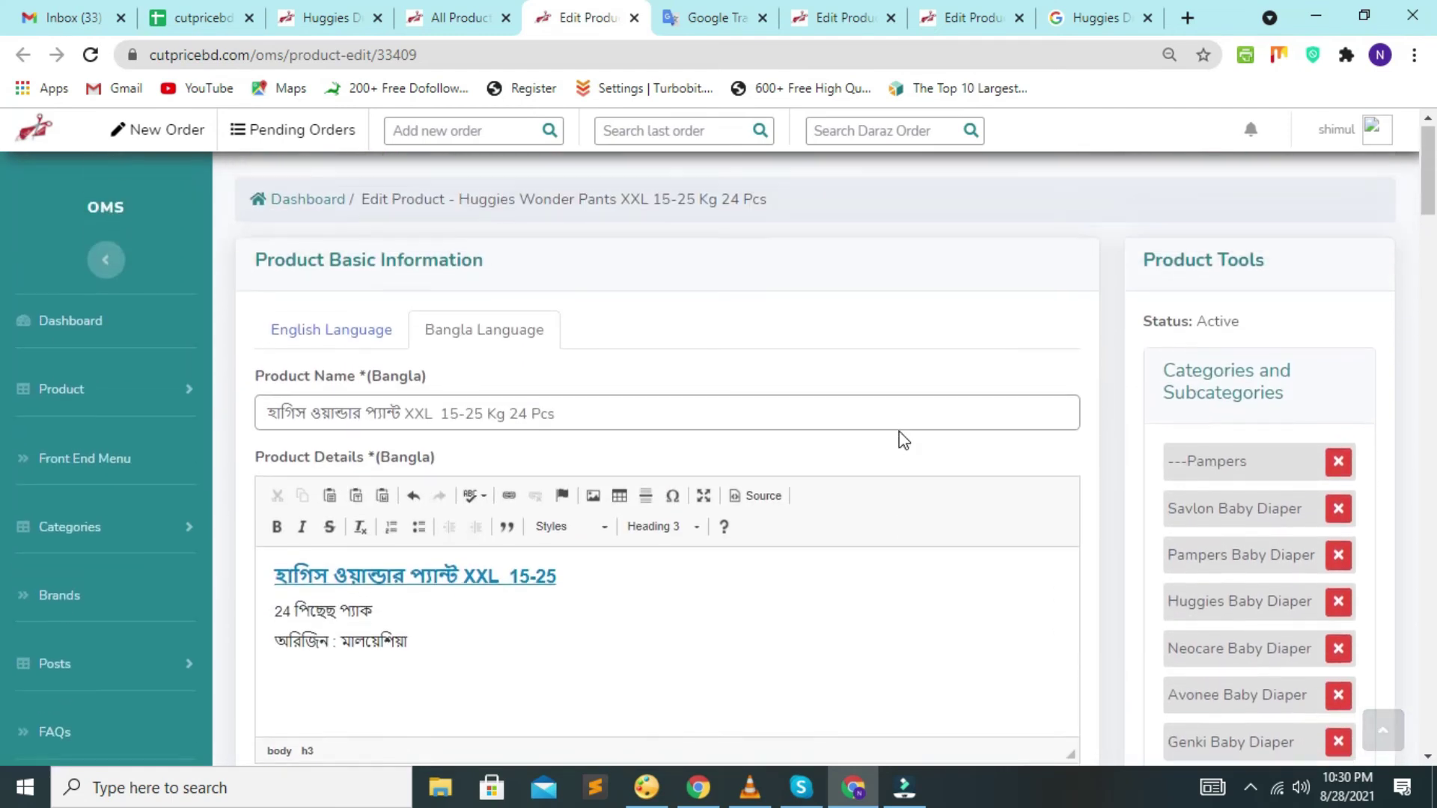
click(369, 333)
click(486, 331)
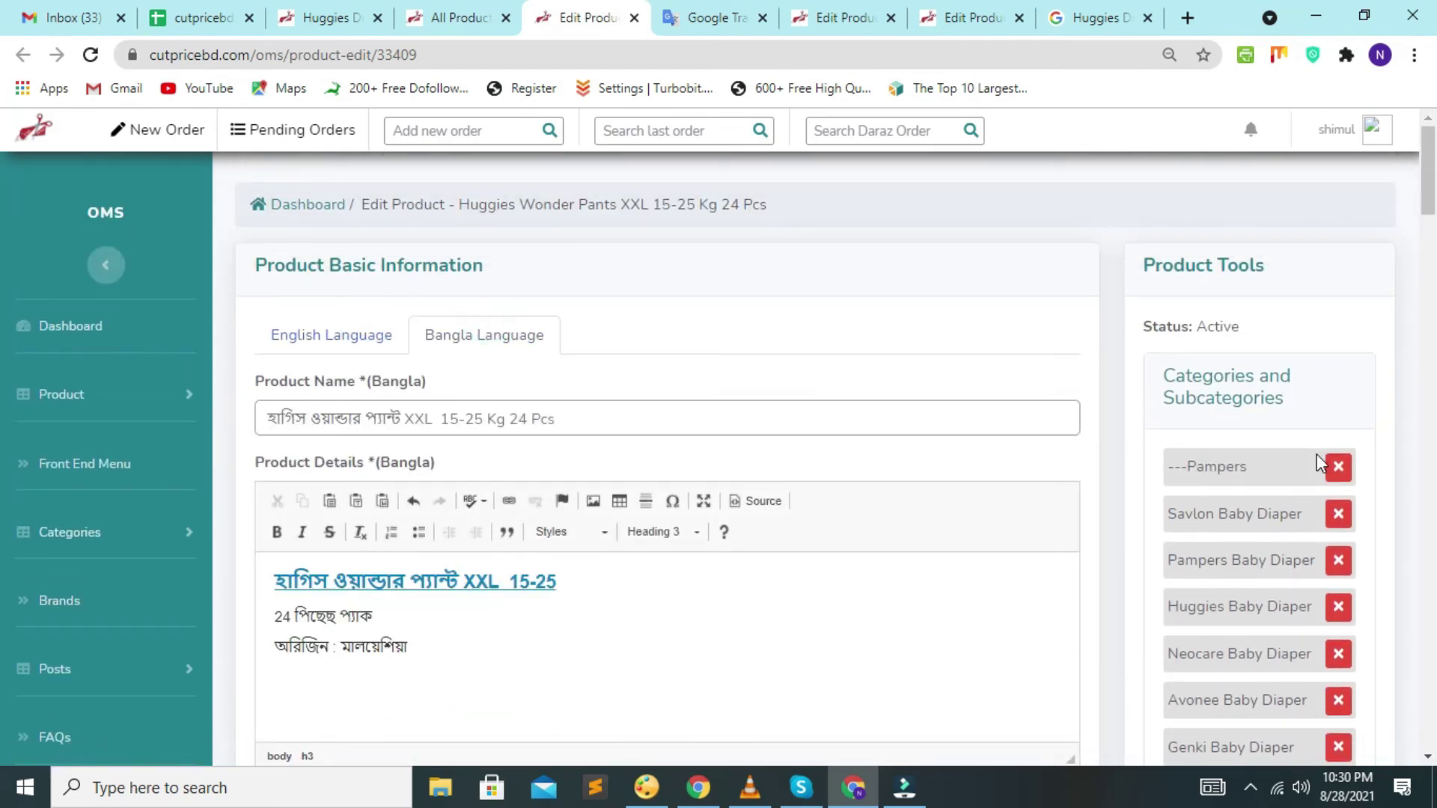
scroll(1363, 497, down, 3)
scroll(1366, 501, up, 3)
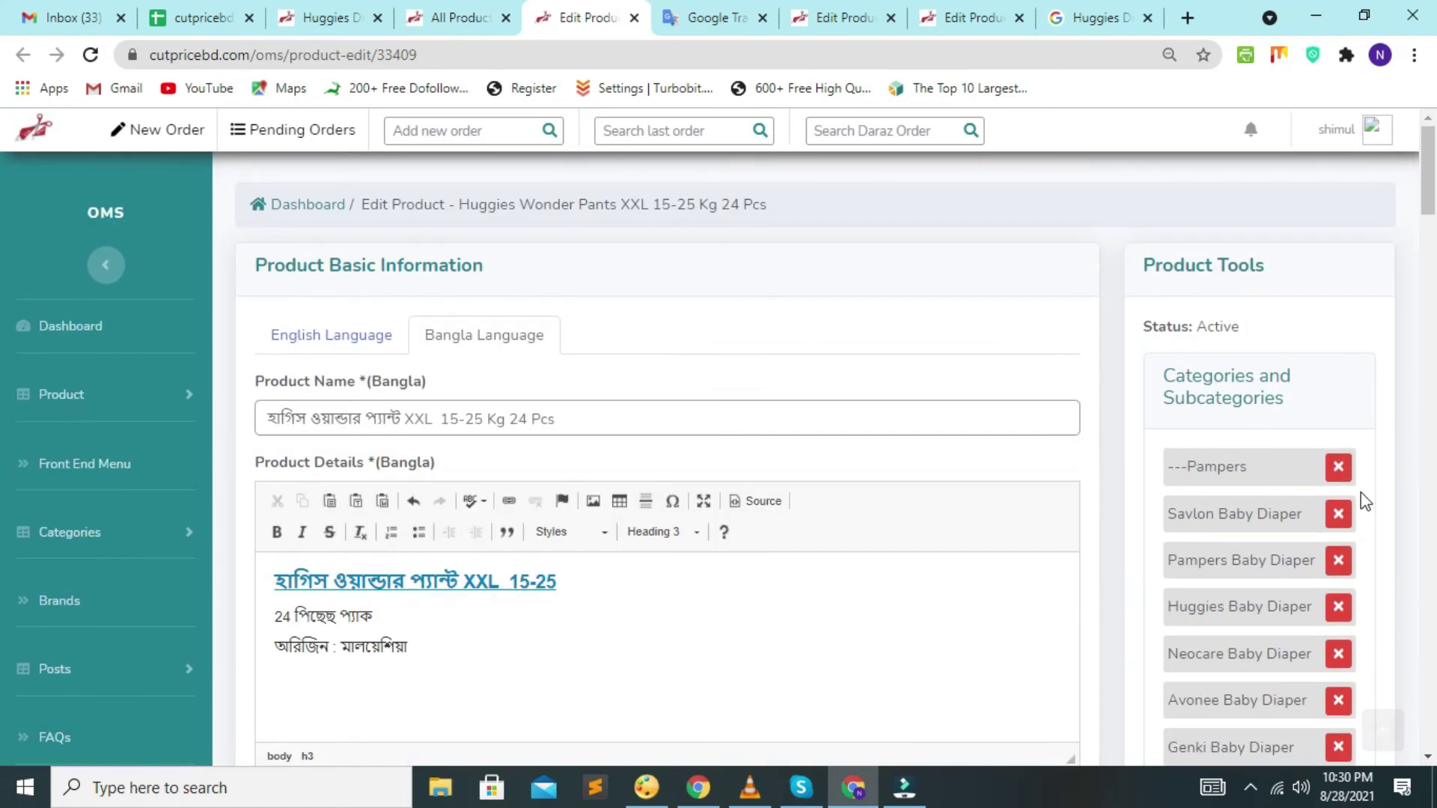
Step: Copy the heading "Huggies Dry Diapers" from the shop's category page
click(332, 15)
scroll(371, 333, up, 8)
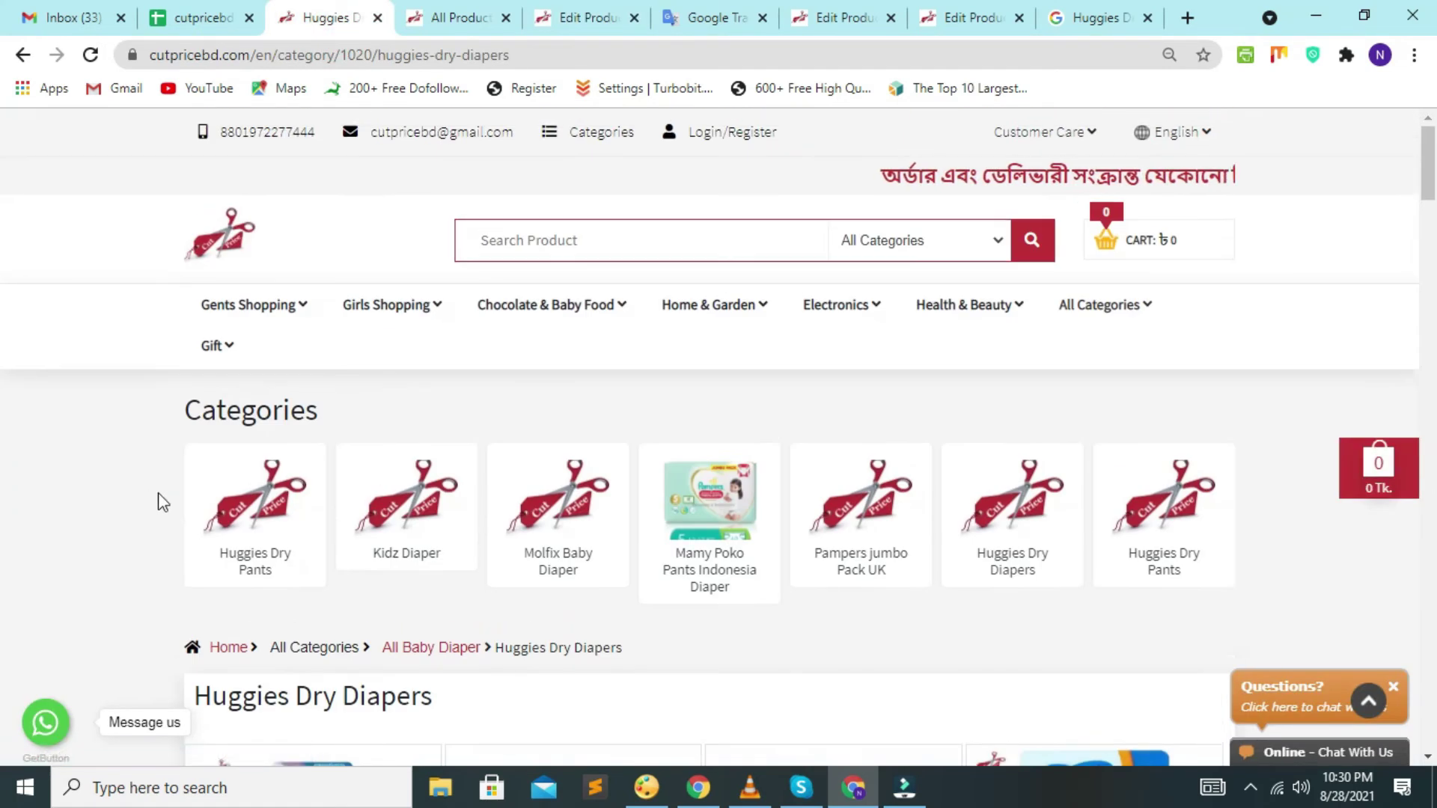
scroll(275, 380, down, 4)
drag(474, 376, 188, 395)
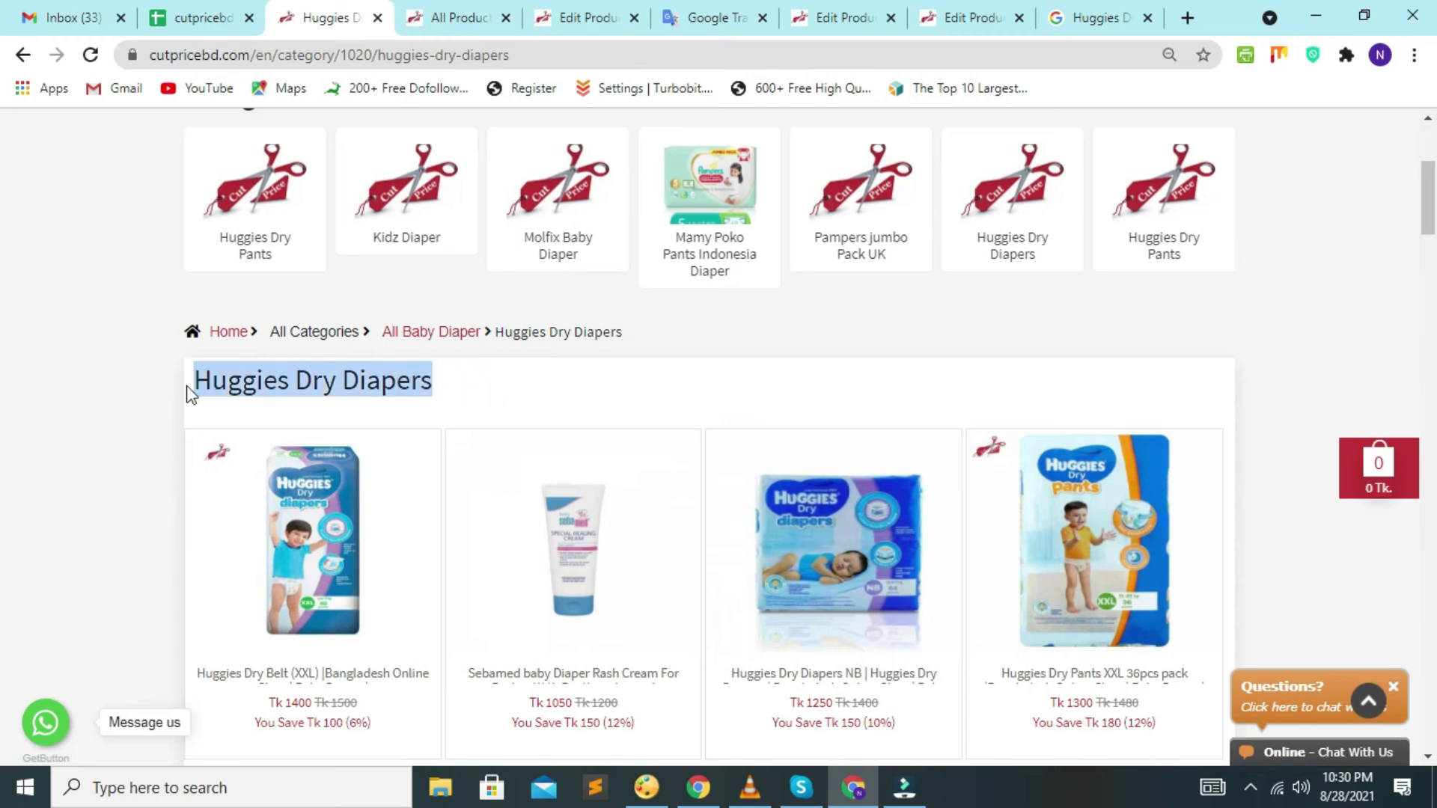
right_click(372, 363)
click(429, 380)
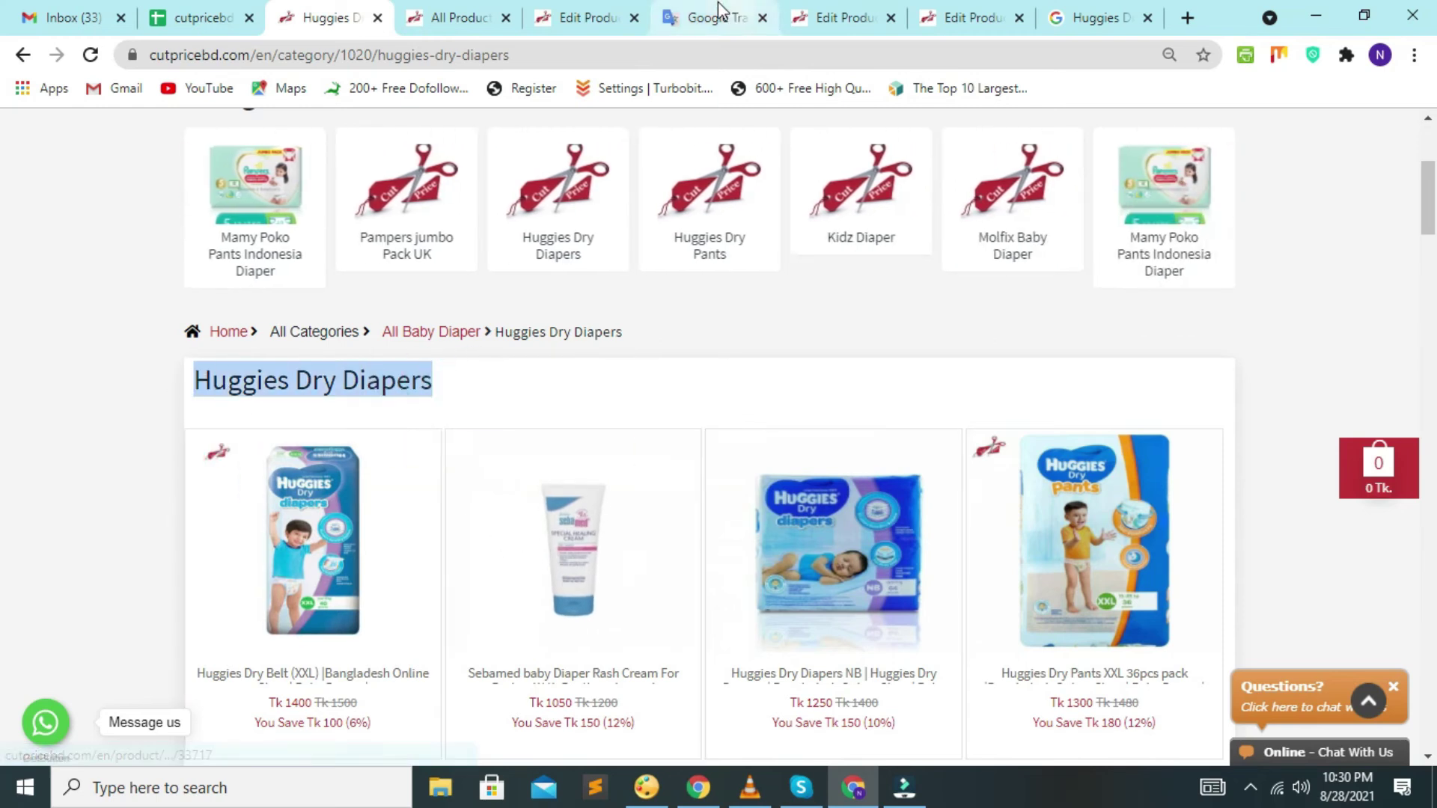
Step: Return to the Wonder Pants product edit page and look through its categories and subcategories list
click(605, 16)
scroll(1297, 406, down, 8)
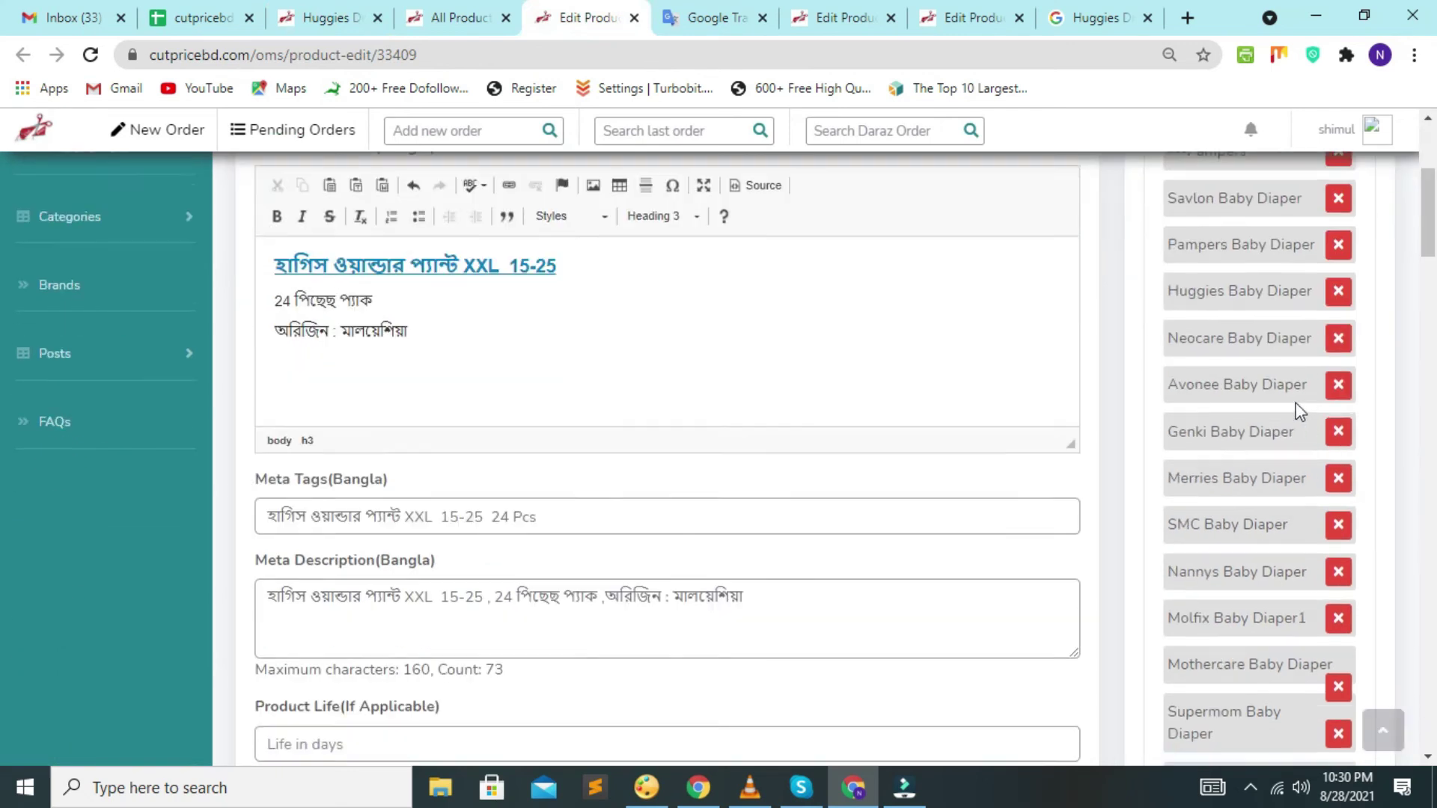
scroll(1297, 406, up, 4)
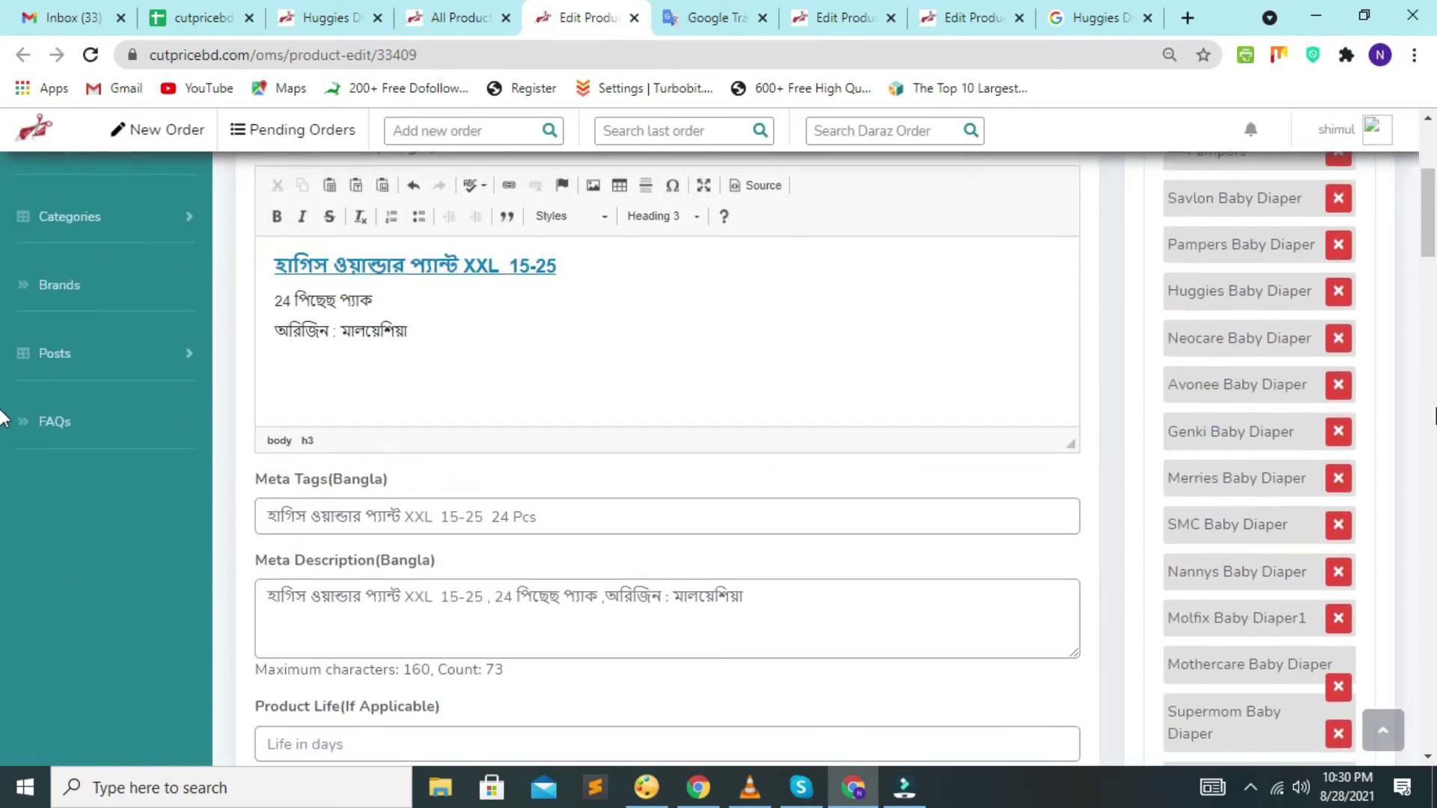
scroll(1239, 344, down, 2)
scroll(1252, 379, up, 3)
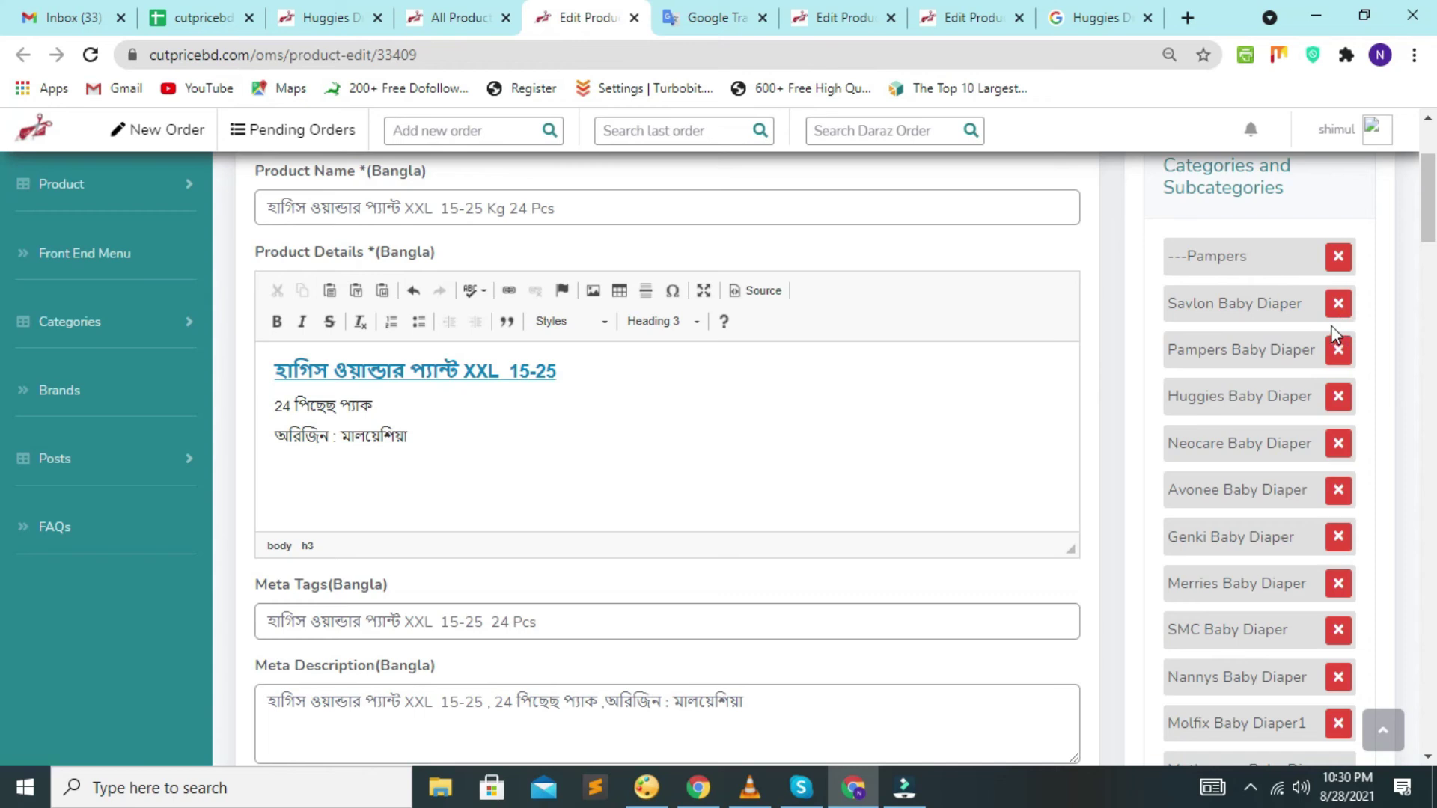
Step: Remove the Savlon Baby Diaper, Pampers Baby Diaper and first Huggies Baby Diaper categories from the product
click(932, 395)
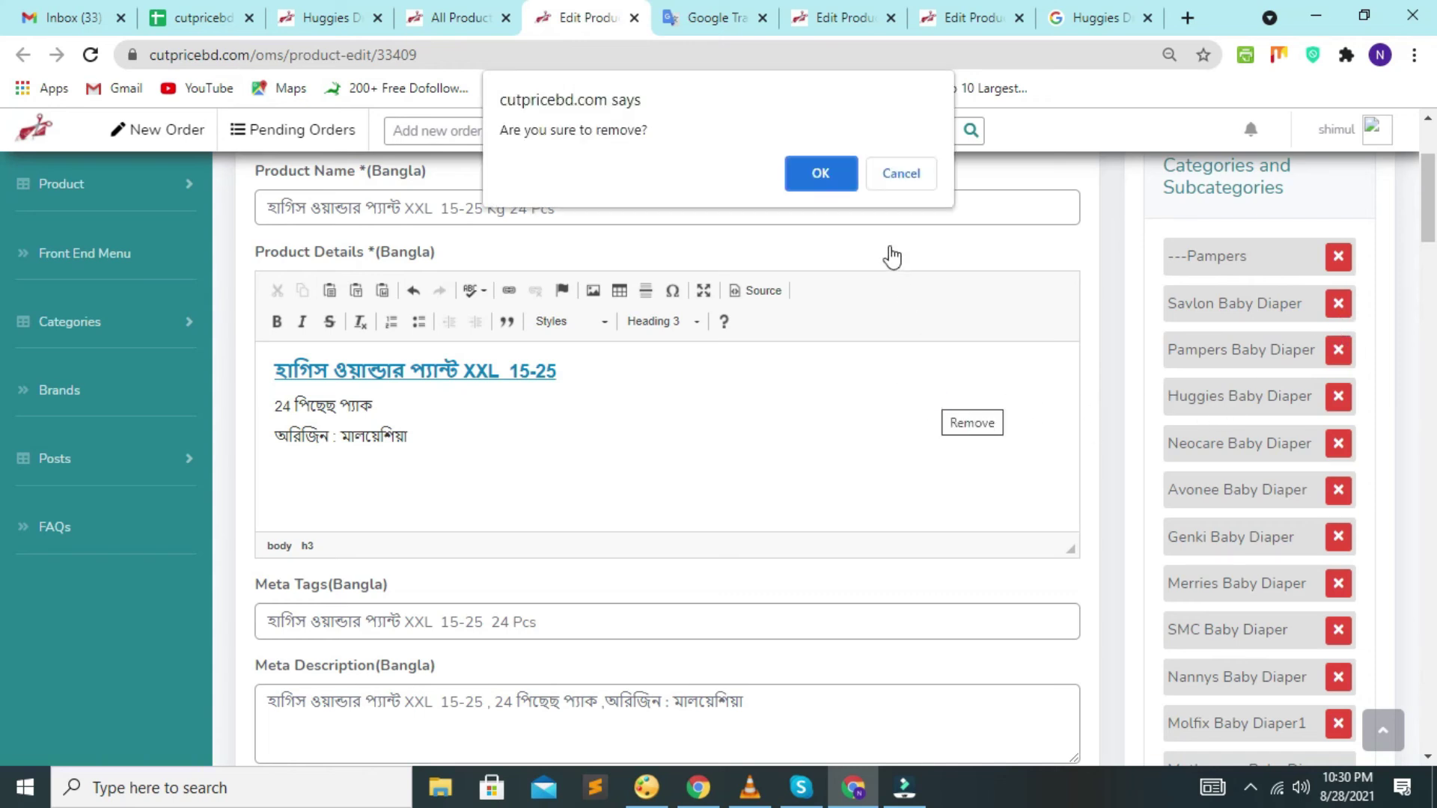
click(824, 178)
click(1340, 304)
click(822, 163)
click(1340, 302)
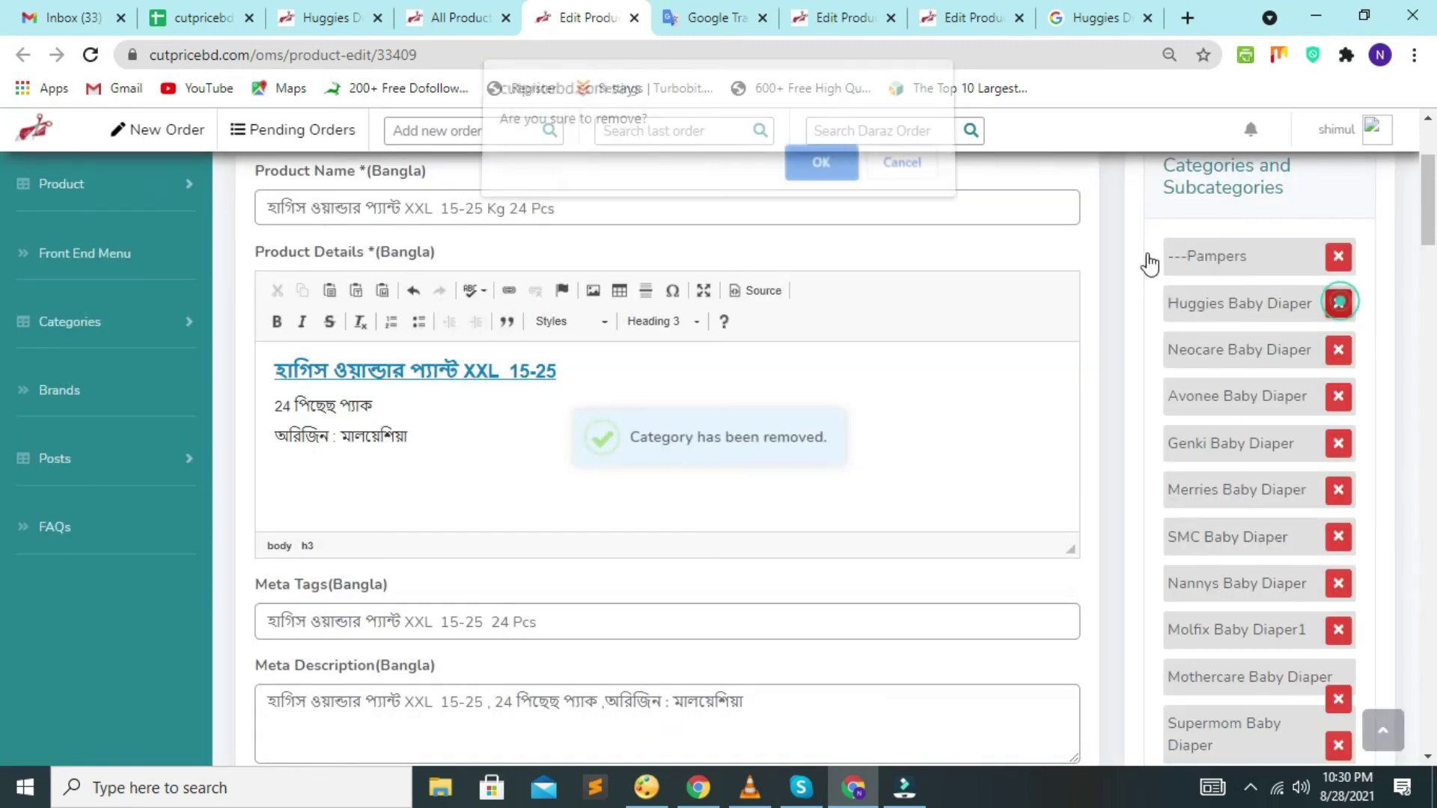
click(822, 163)
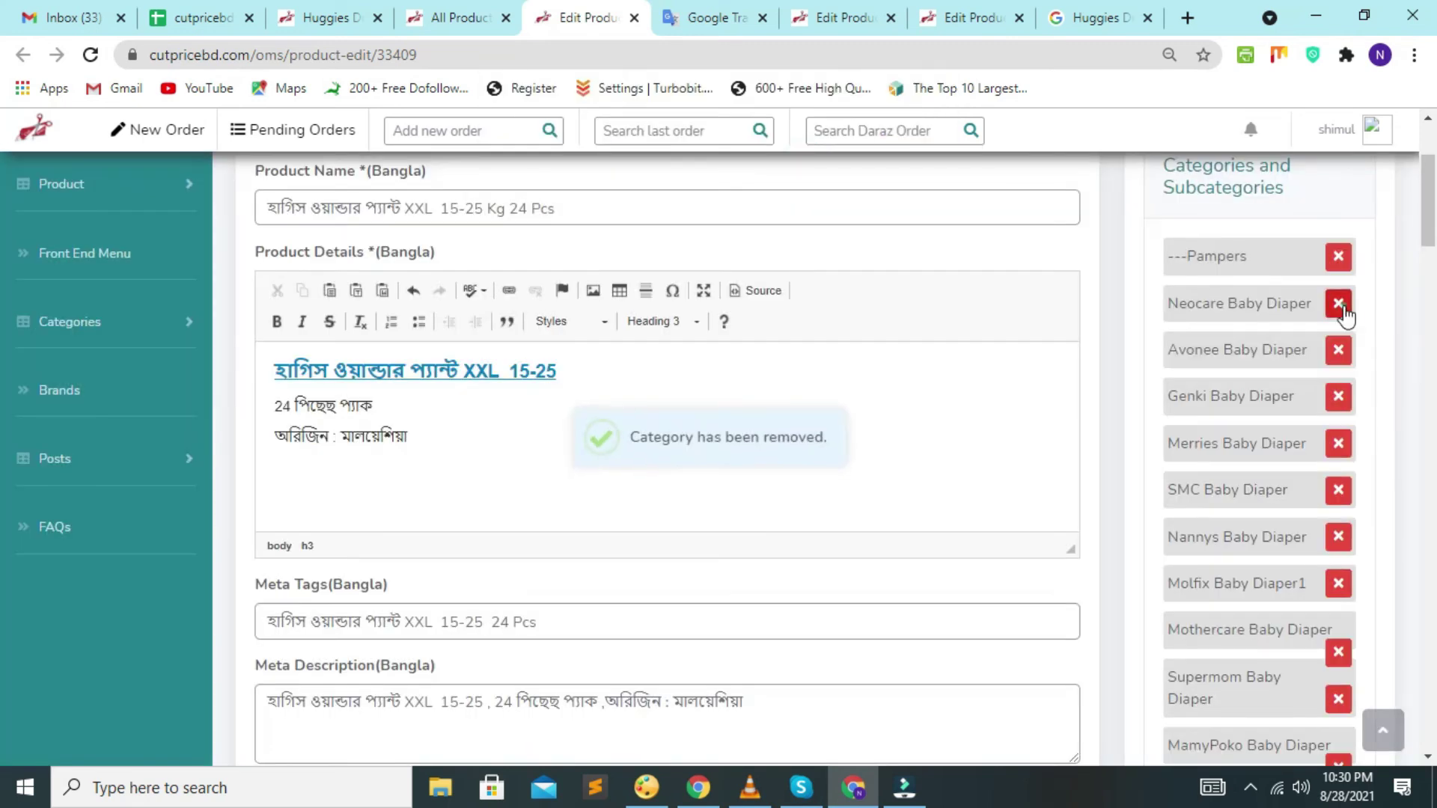
Step: Remove the Neocare, Avonee, Genki and Merries Baby Diaper categories from the product
click(1339, 304)
click(821, 169)
click(1340, 303)
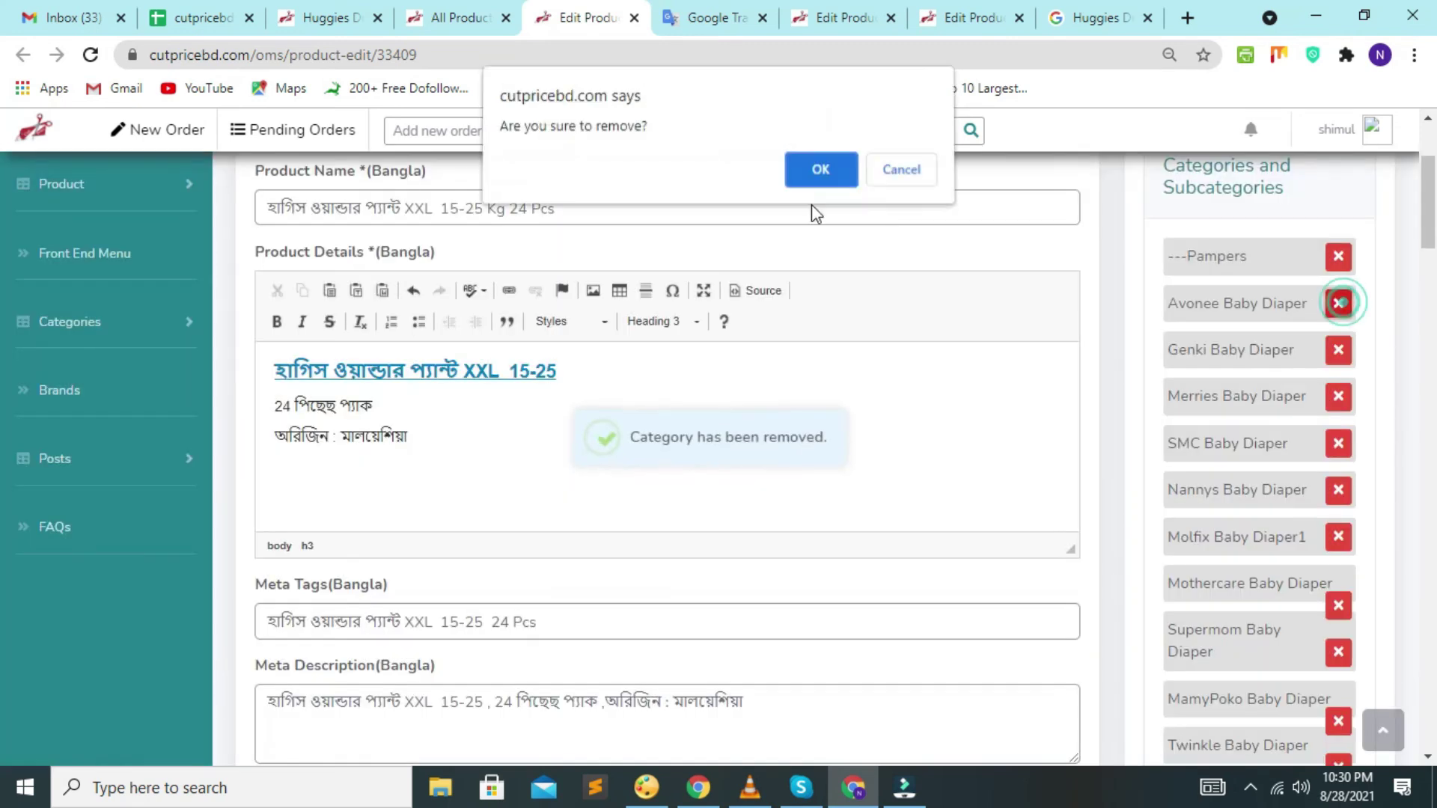
click(818, 174)
click(1339, 303)
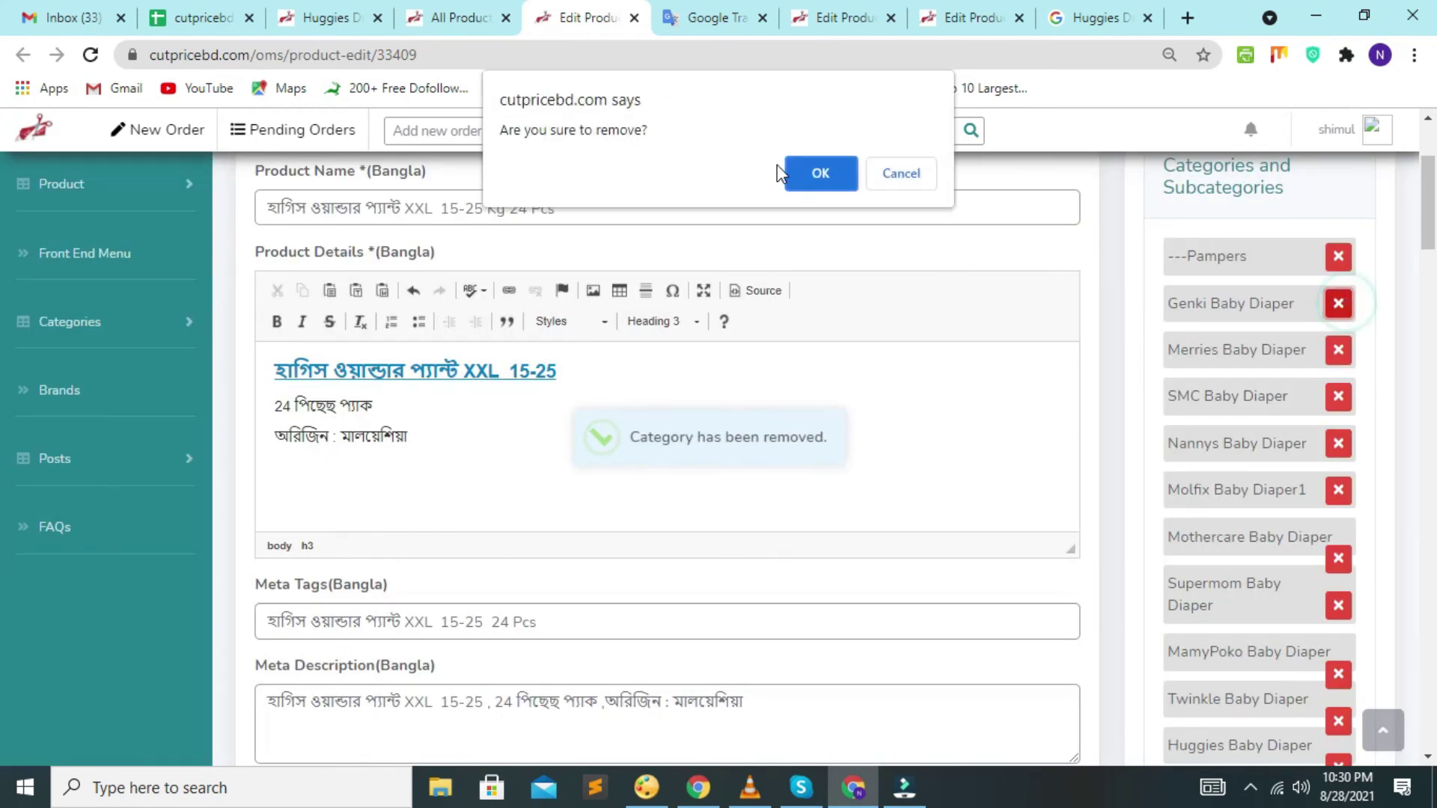
click(807, 177)
click(1340, 304)
click(823, 174)
Step: Remove the SMC Baby Diaper, Nannys Baby Diaper, Molfix Baby Diaper1 and Mothercare Baby Diaper categories from the product
click(1339, 303)
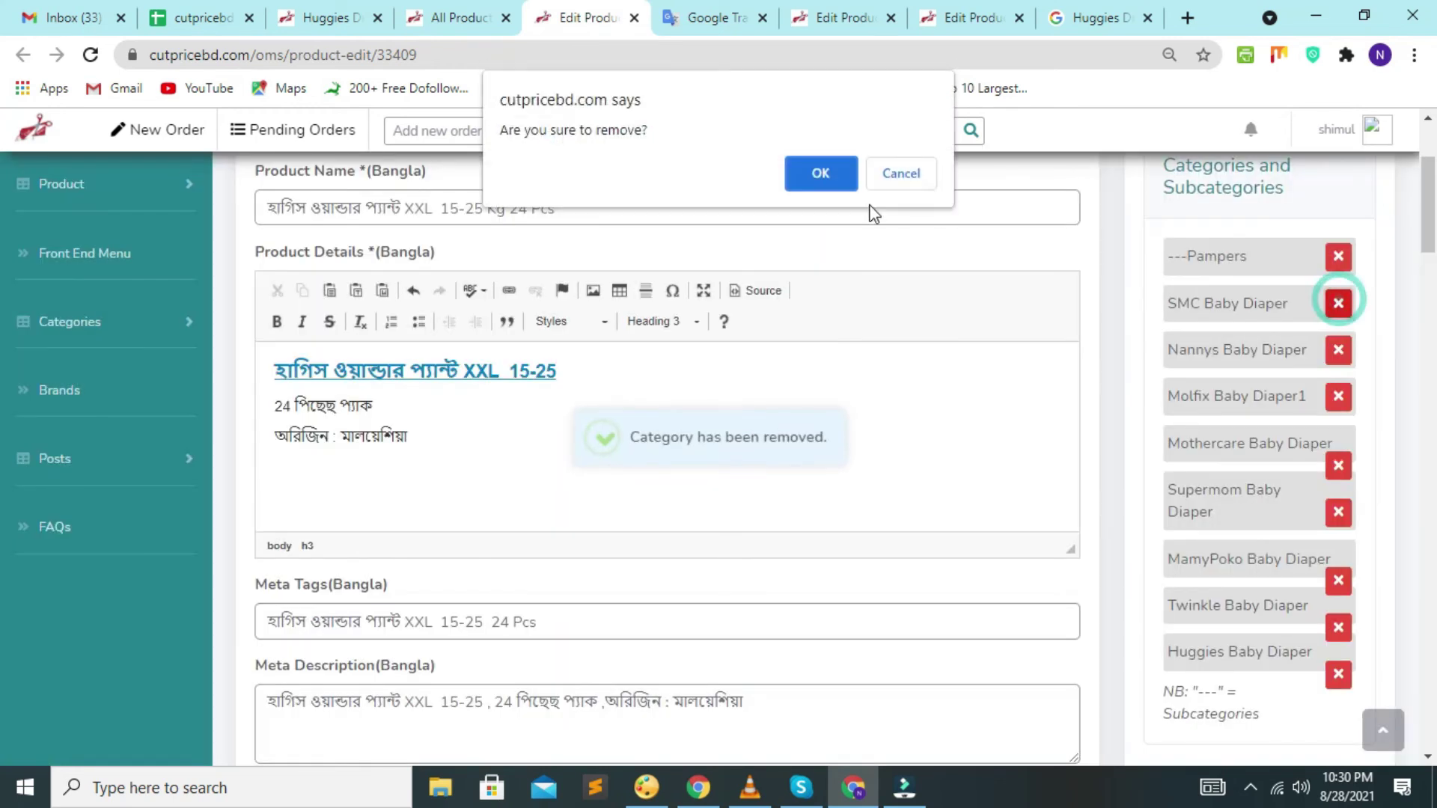
click(817, 174)
click(1340, 303)
click(821, 178)
click(1338, 303)
click(820, 172)
click(1338, 326)
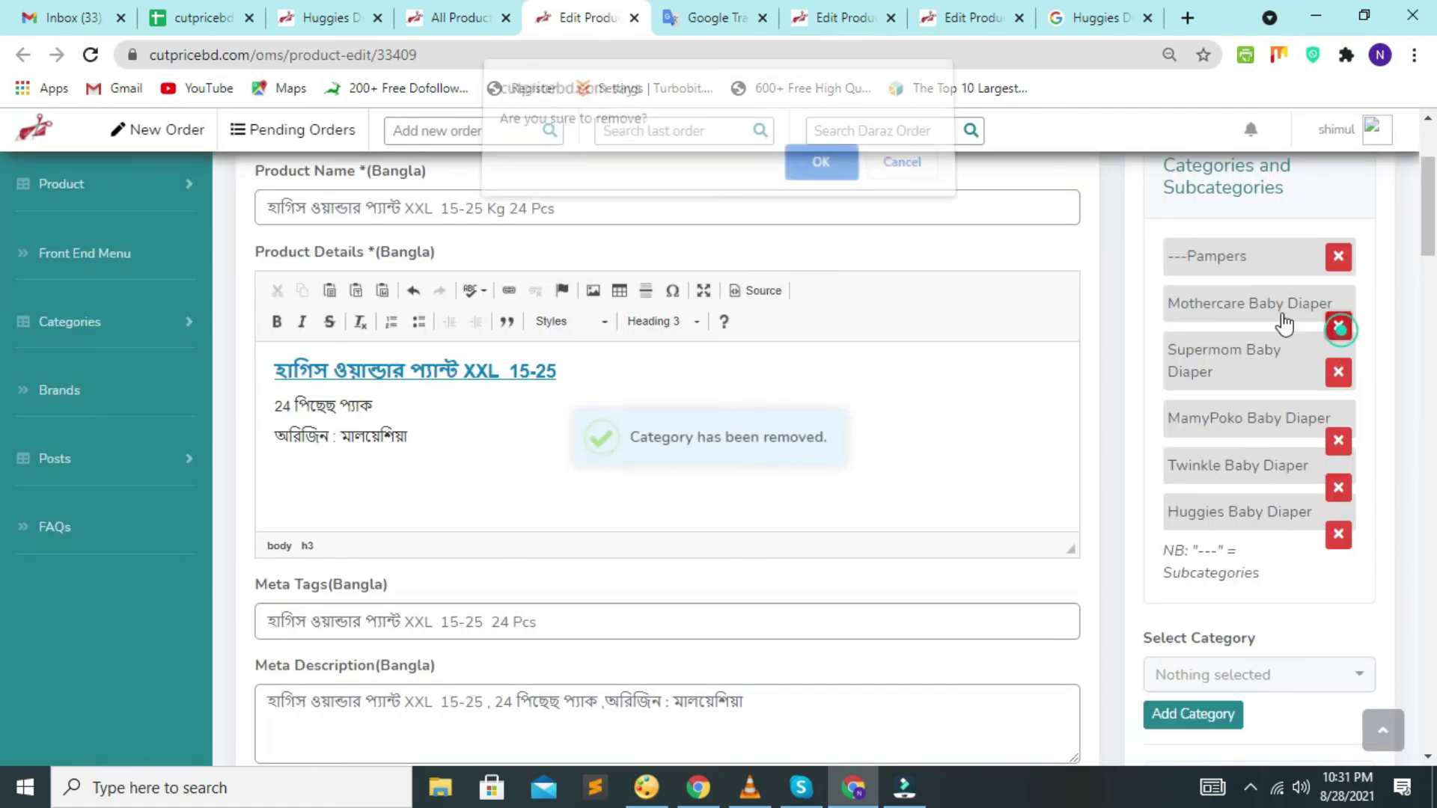
click(833, 181)
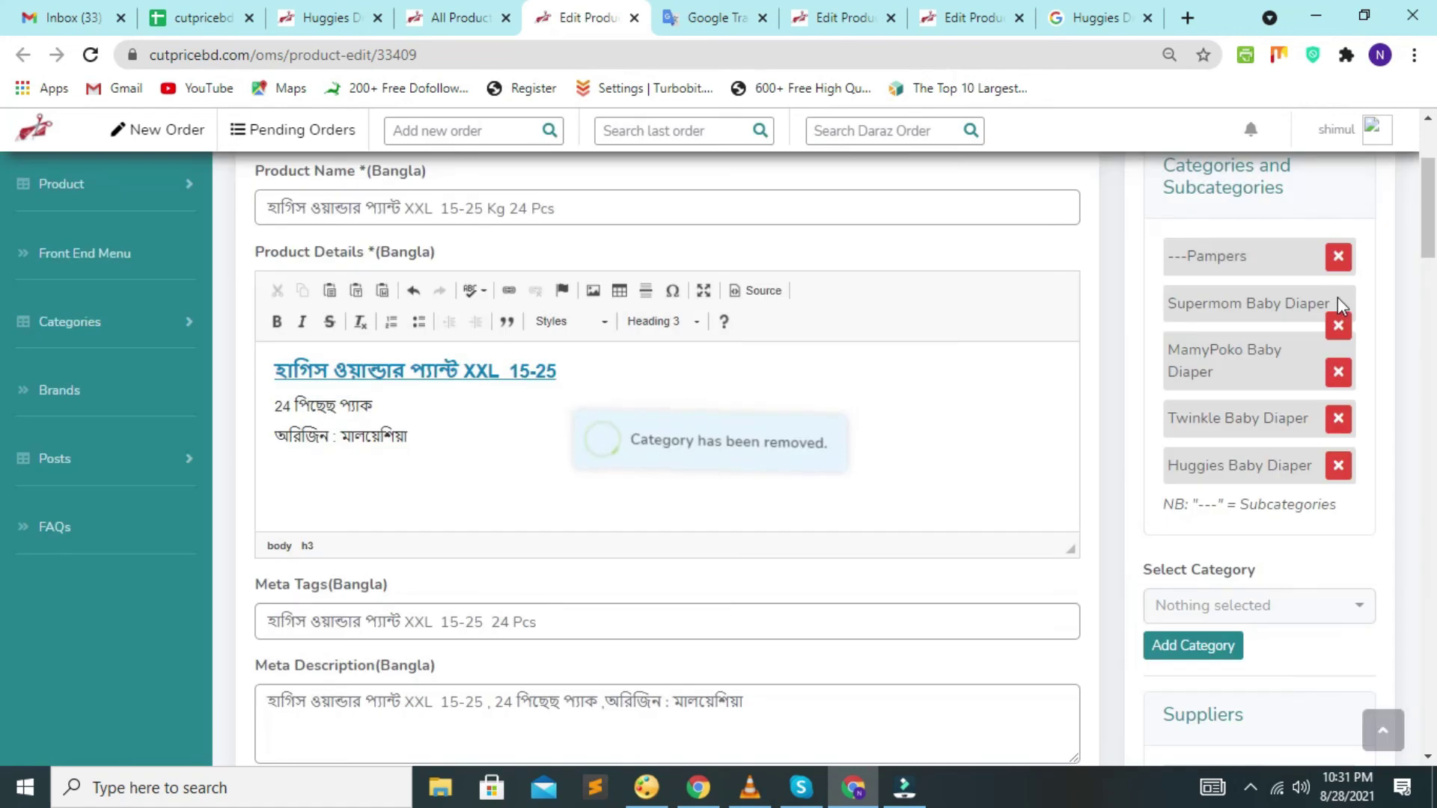
Step: Remove the Supermom, MamyPoko and Twinkle Baby Diaper categories and the Pampers subcategory from the product
click(1338, 326)
click(809, 179)
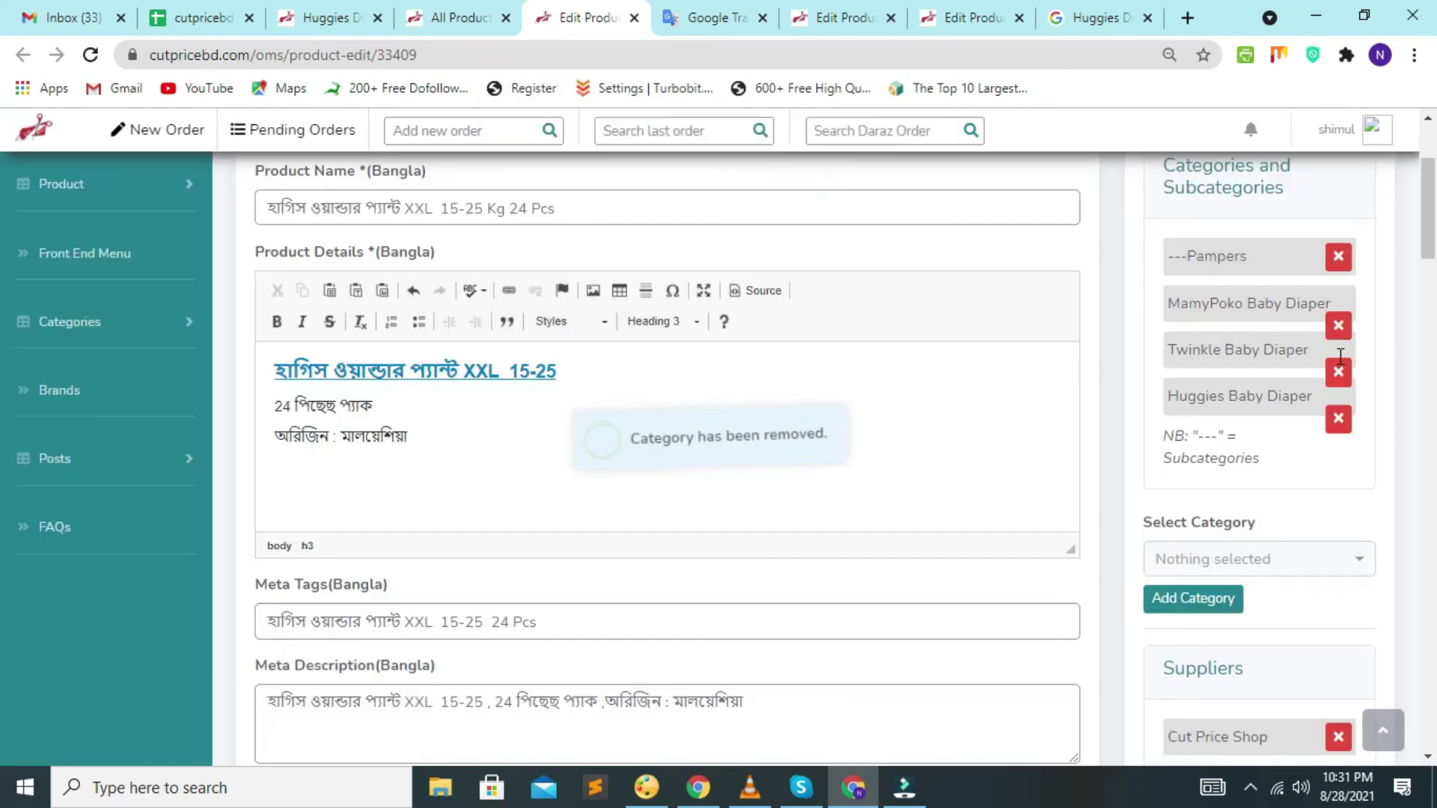
click(1337, 327)
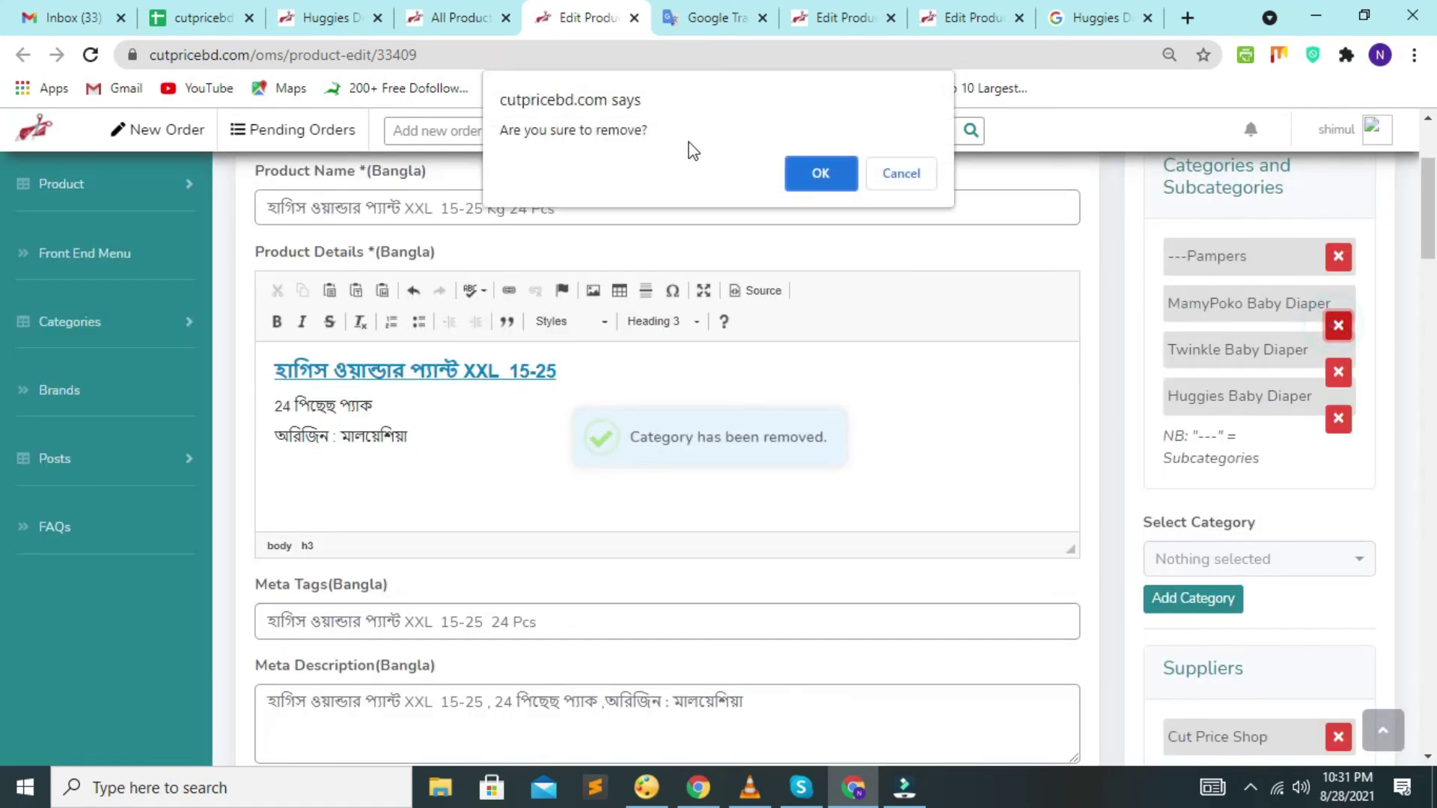
click(817, 176)
click(1340, 304)
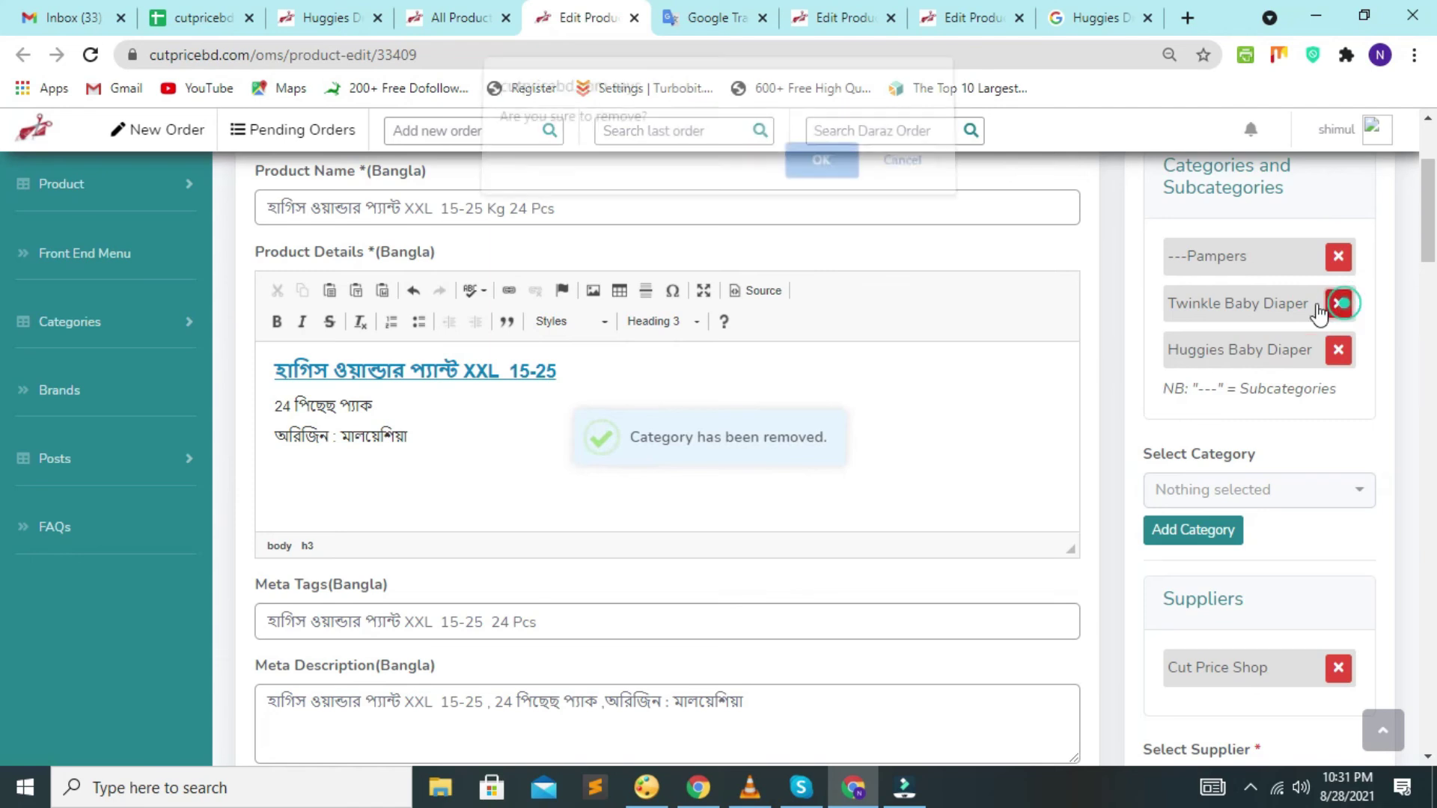
click(816, 174)
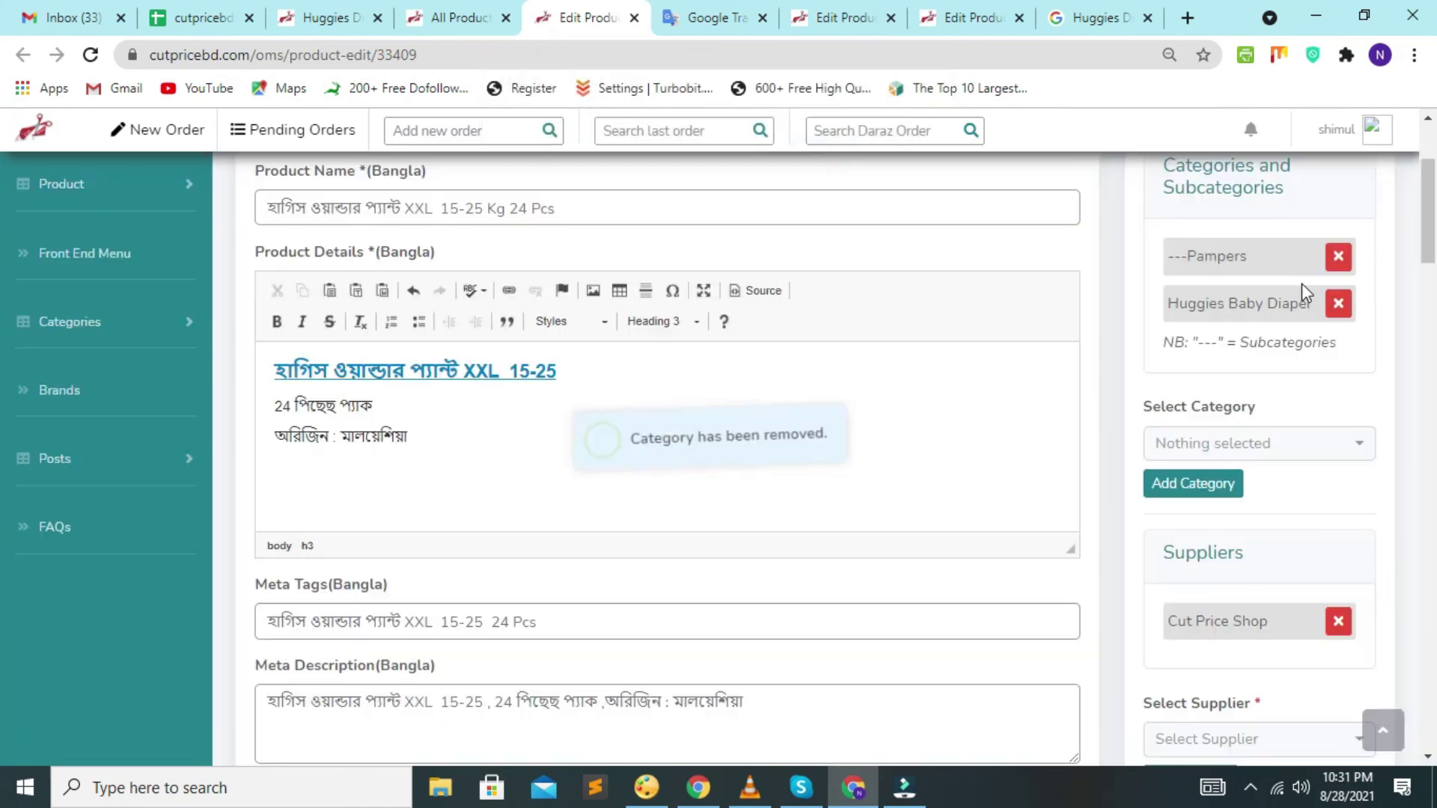
click(1337, 260)
click(830, 184)
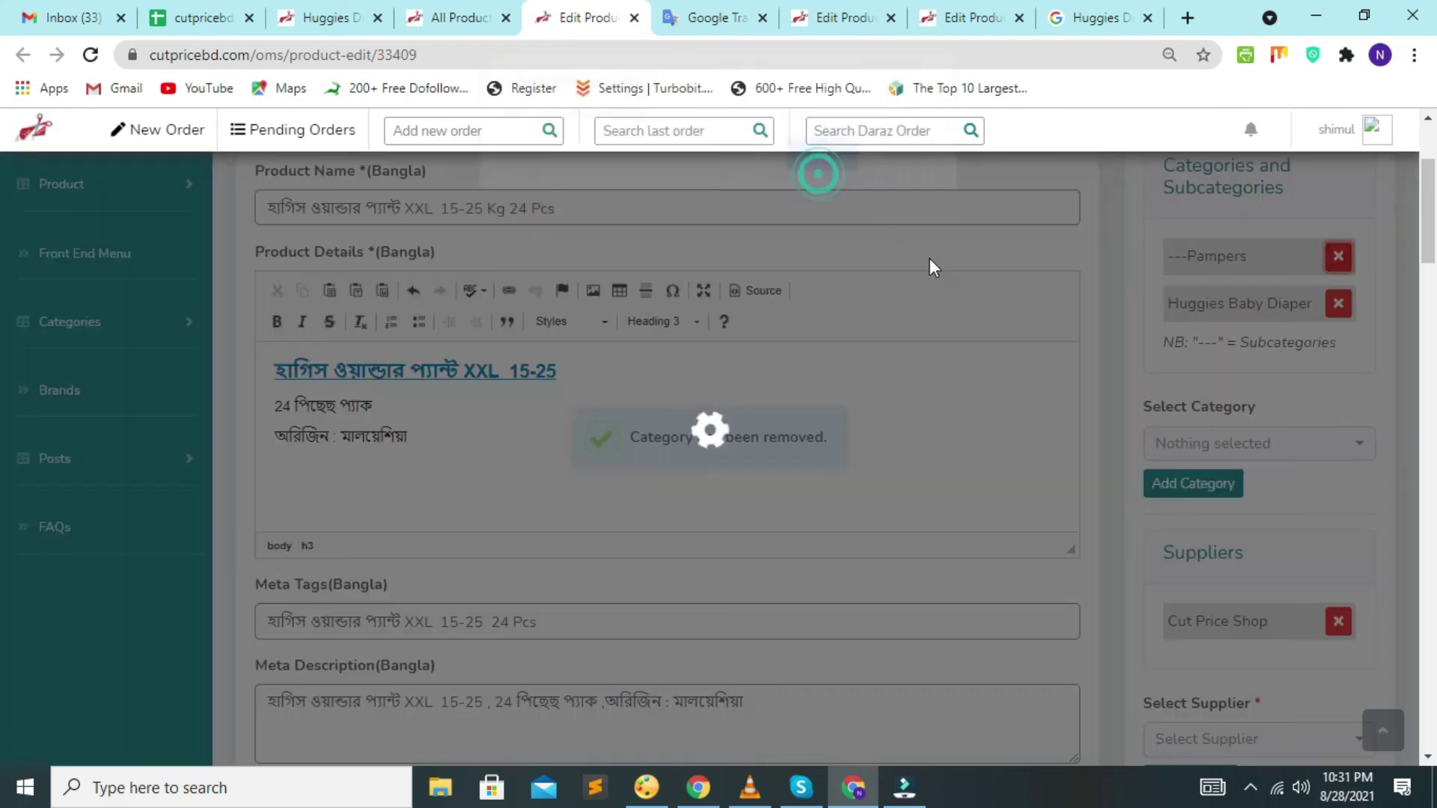
Step: Add the category Huggies Dry Diapers1 and the subcategory Huggies Dry Diapers to the product
click(1197, 408)
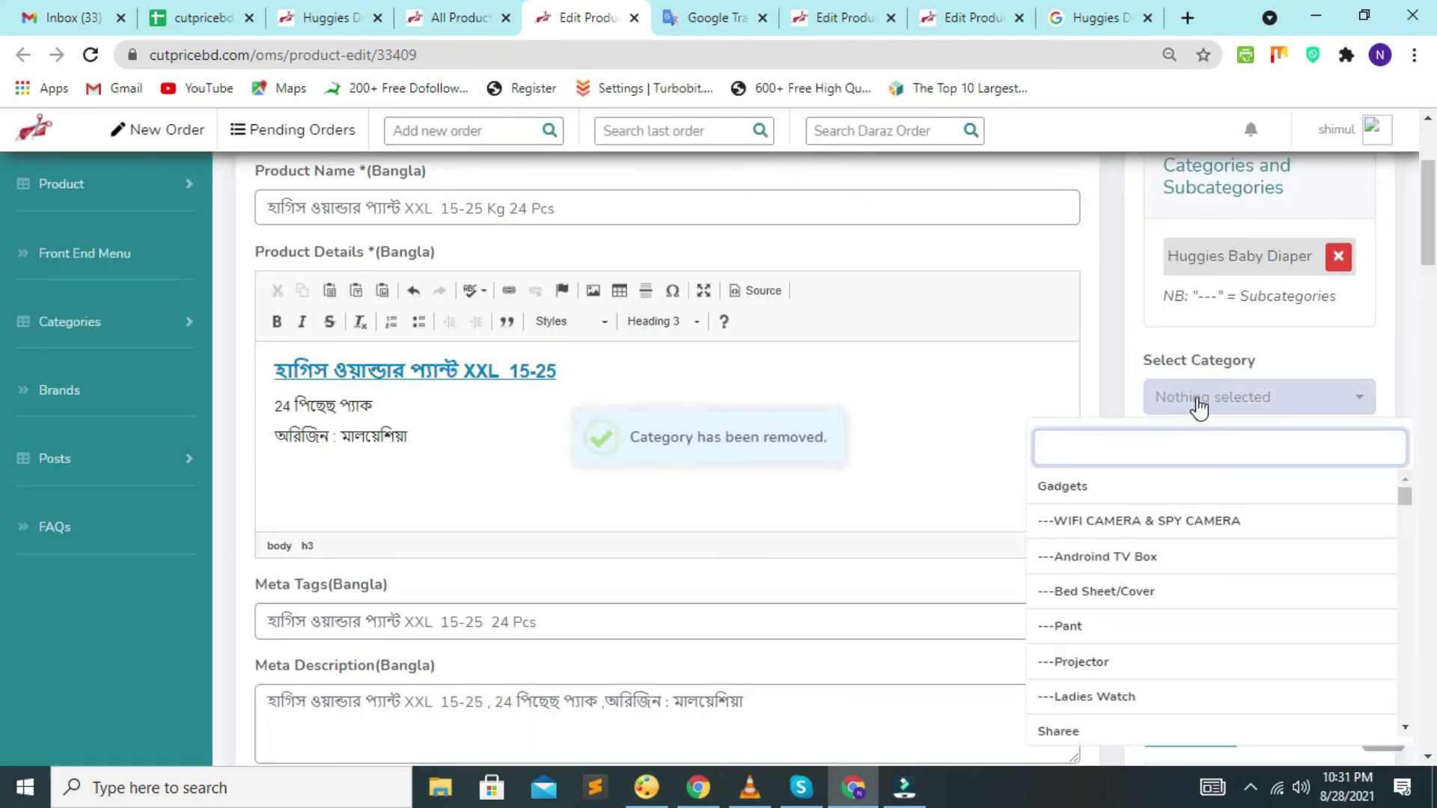
text(Huggies Dry Diapers)
click(1092, 488)
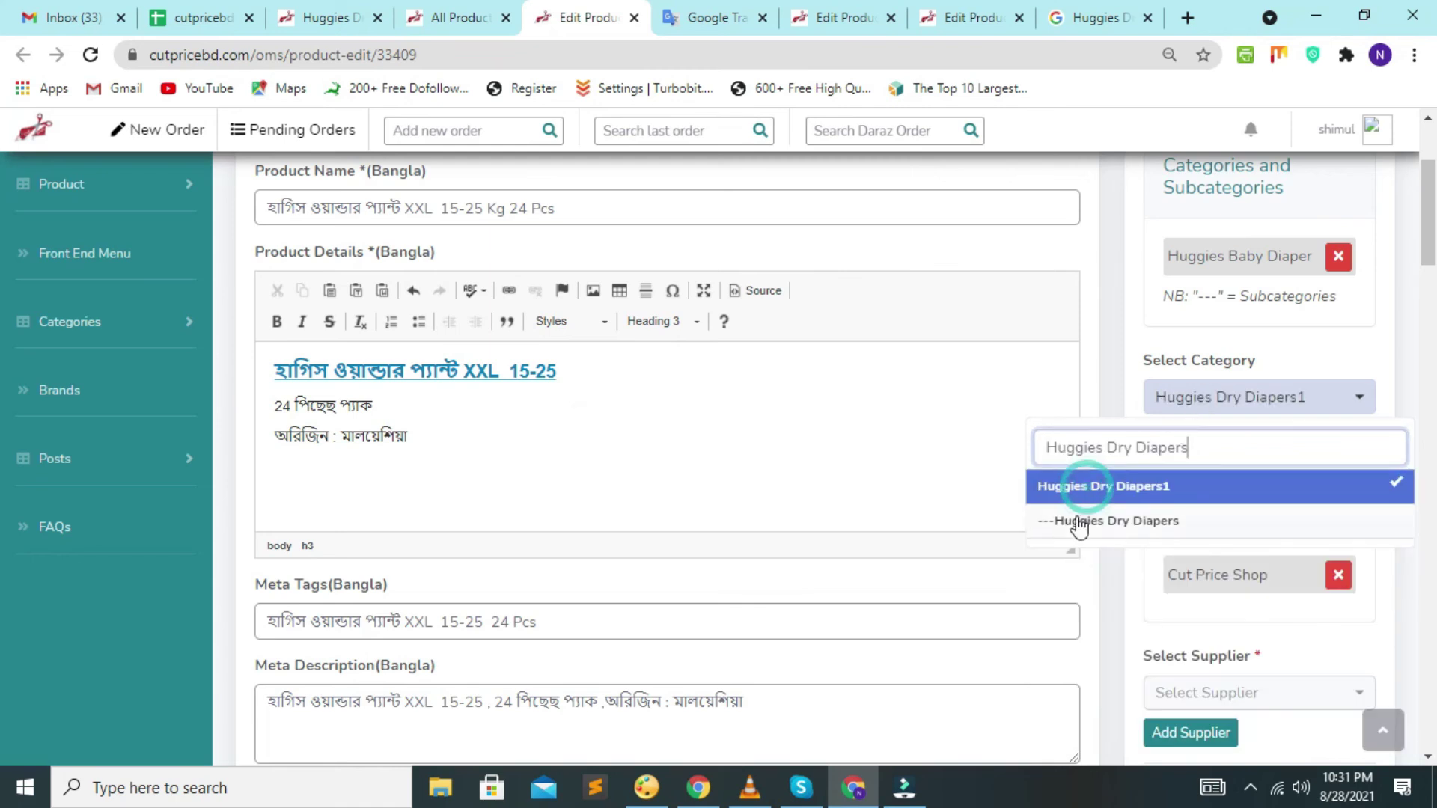
click(1078, 522)
click(1098, 362)
click(1175, 438)
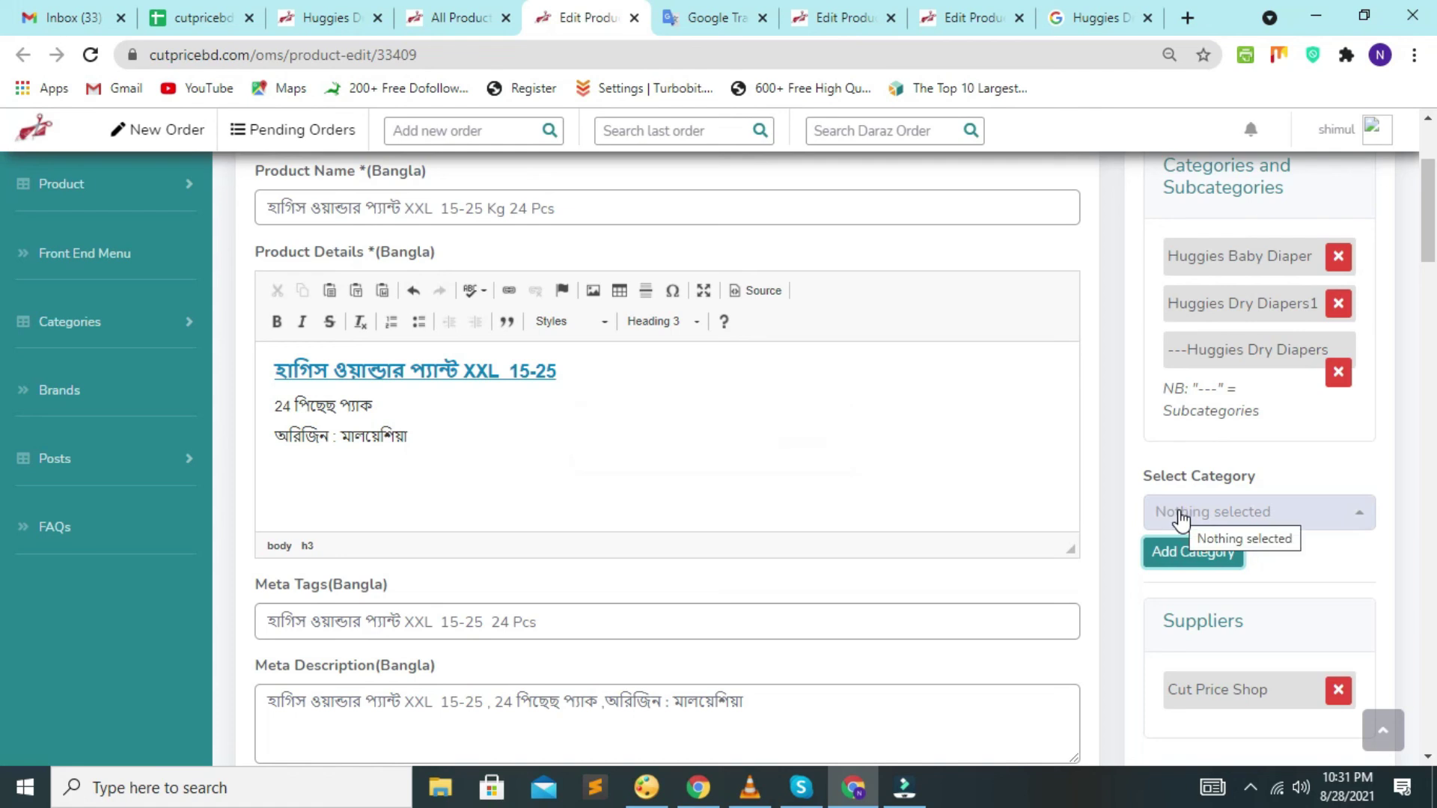
Step: Add the Baby Food Collection category to the product
click(1180, 515)
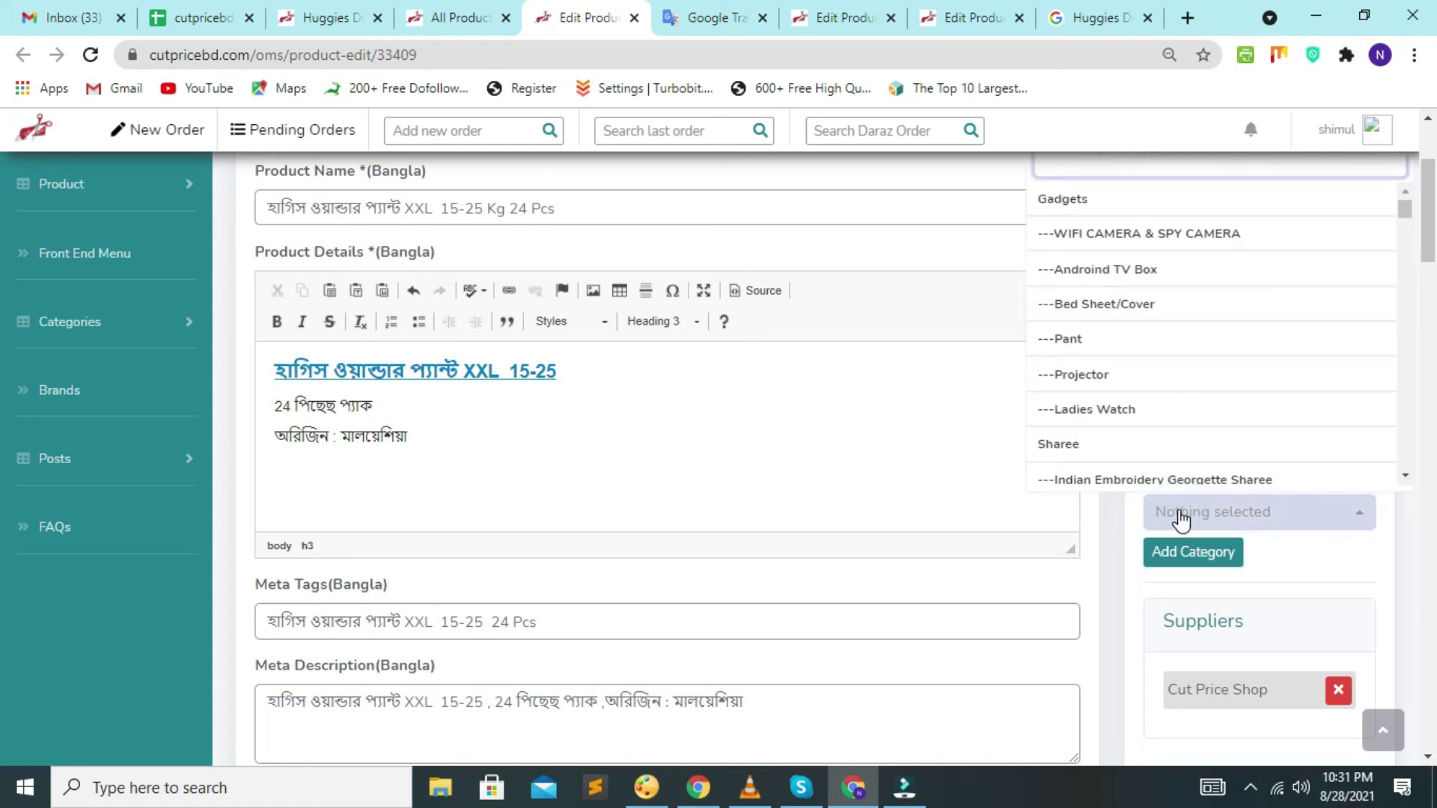
text(Baby foood)
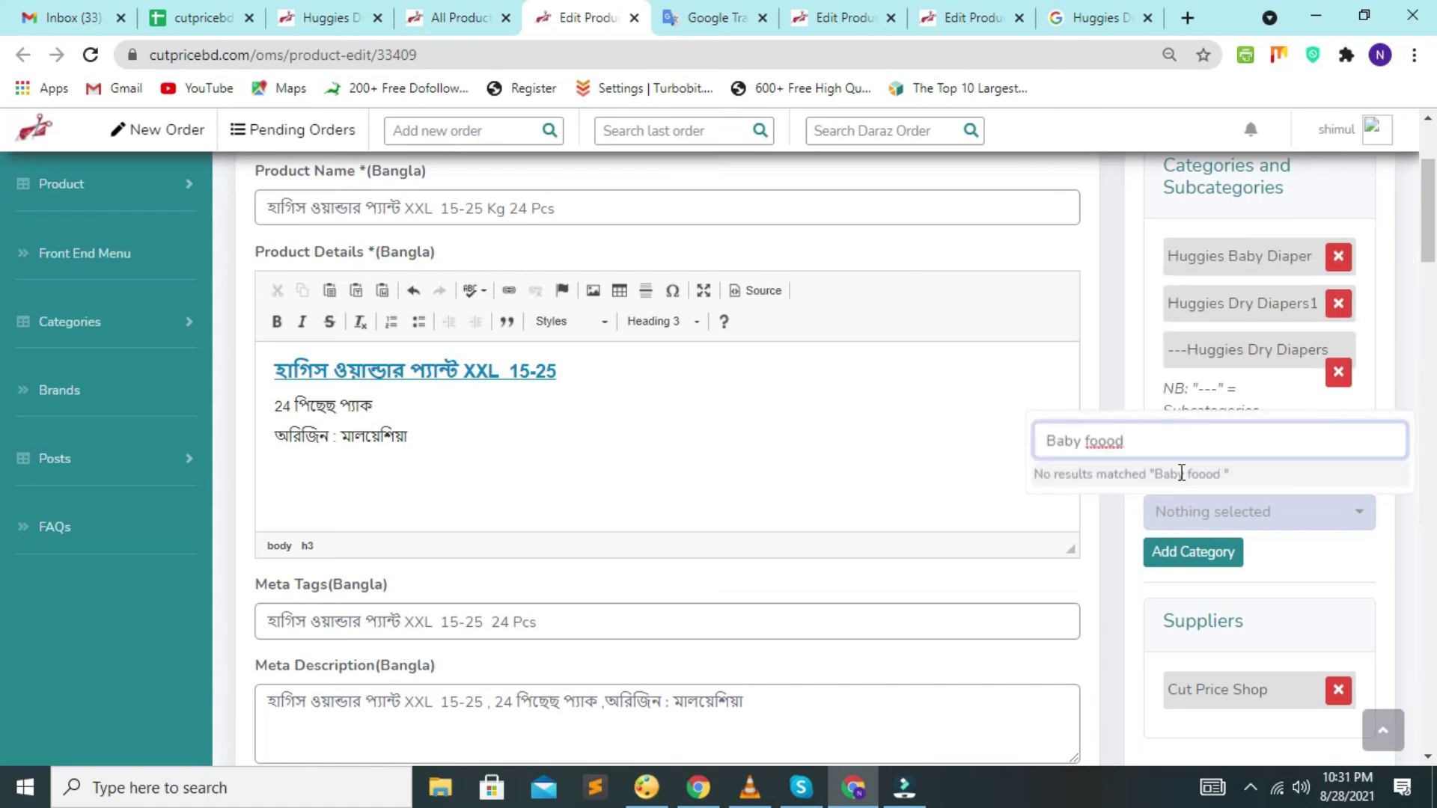
key(BackSpace)
click(1098, 331)
click(1096, 201)
click(1182, 552)
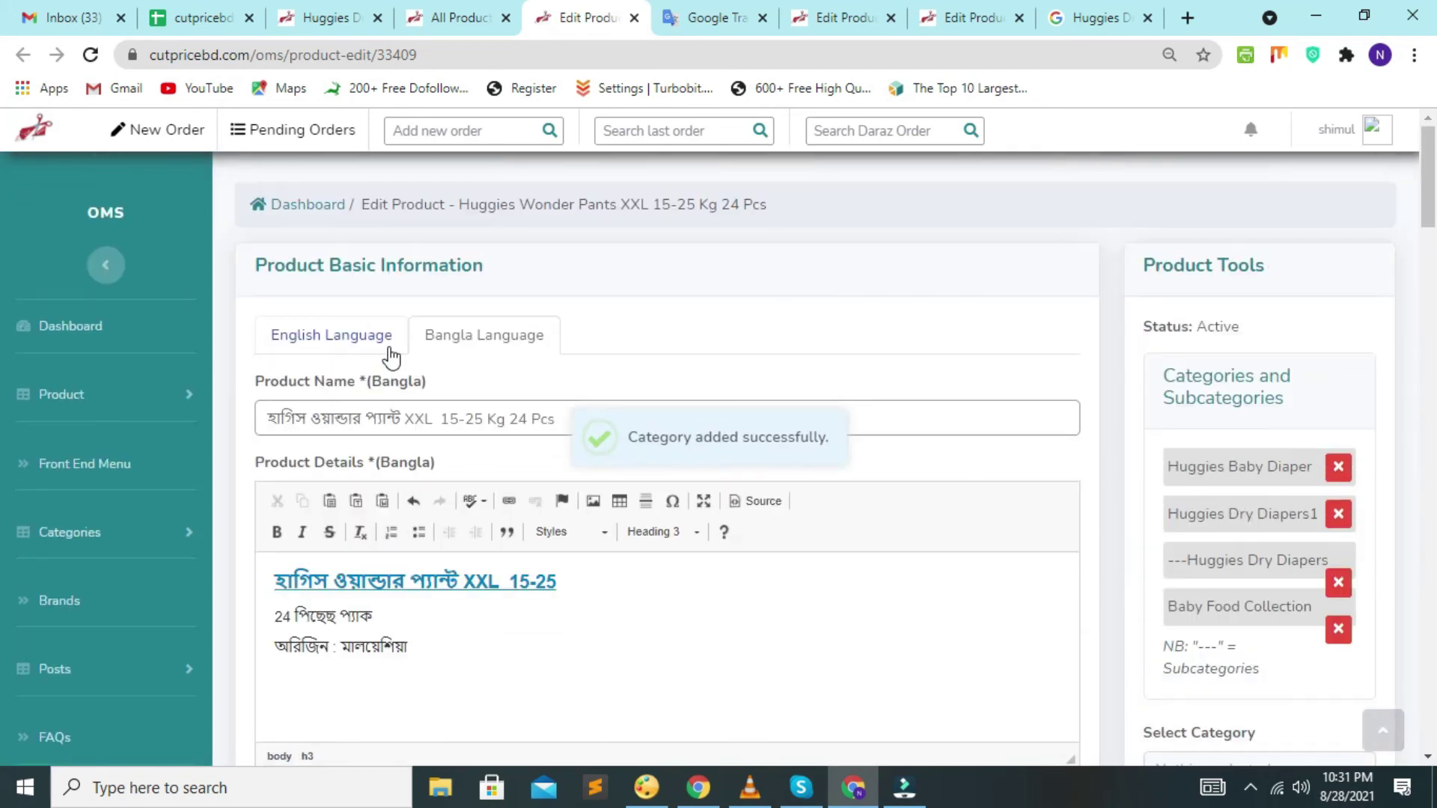
Step: Check the English and Bangla versions and the rest of the edit page, and submit the product update
click(338, 333)
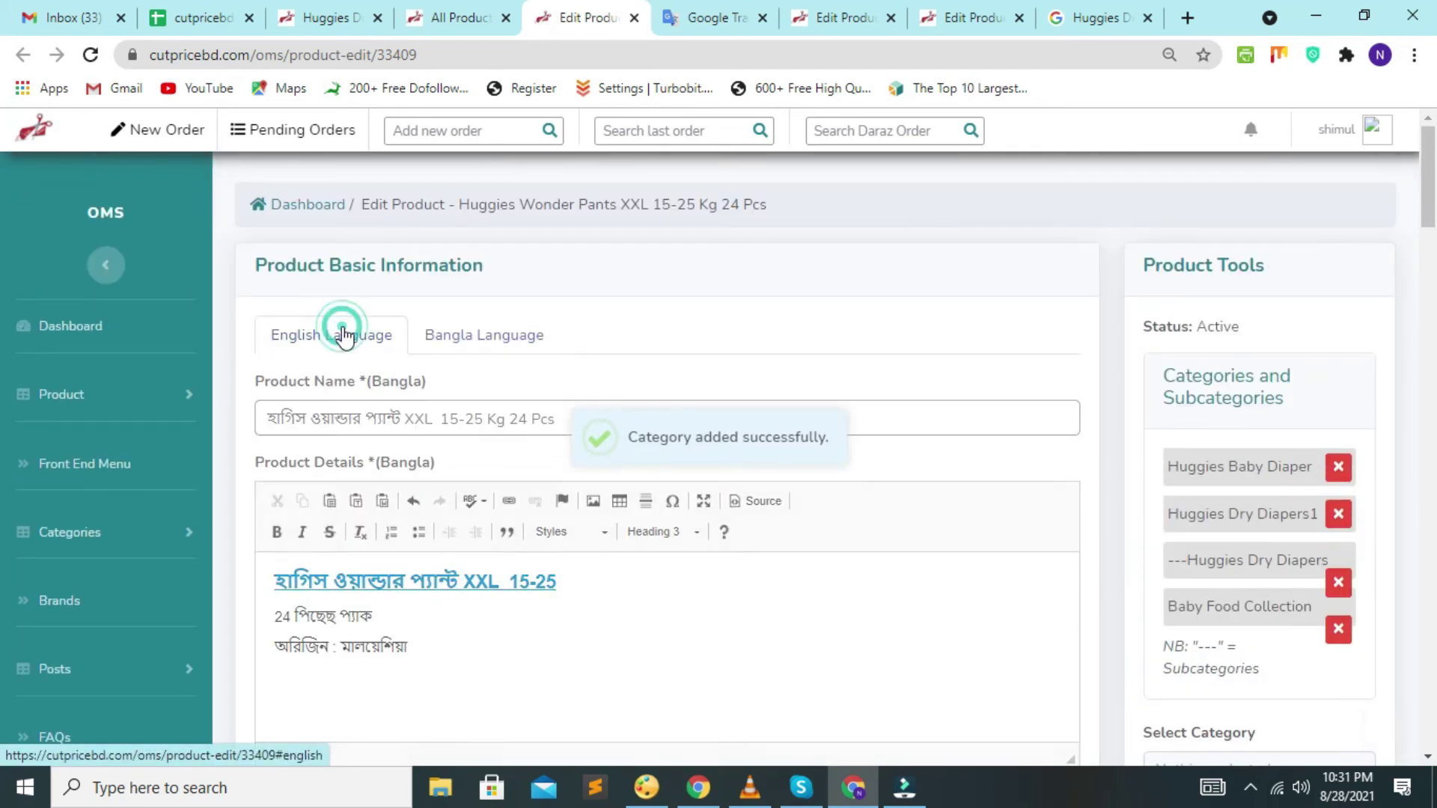
click(459, 331)
scroll(918, 392, down, 8)
scroll(1145, 295, up, 8)
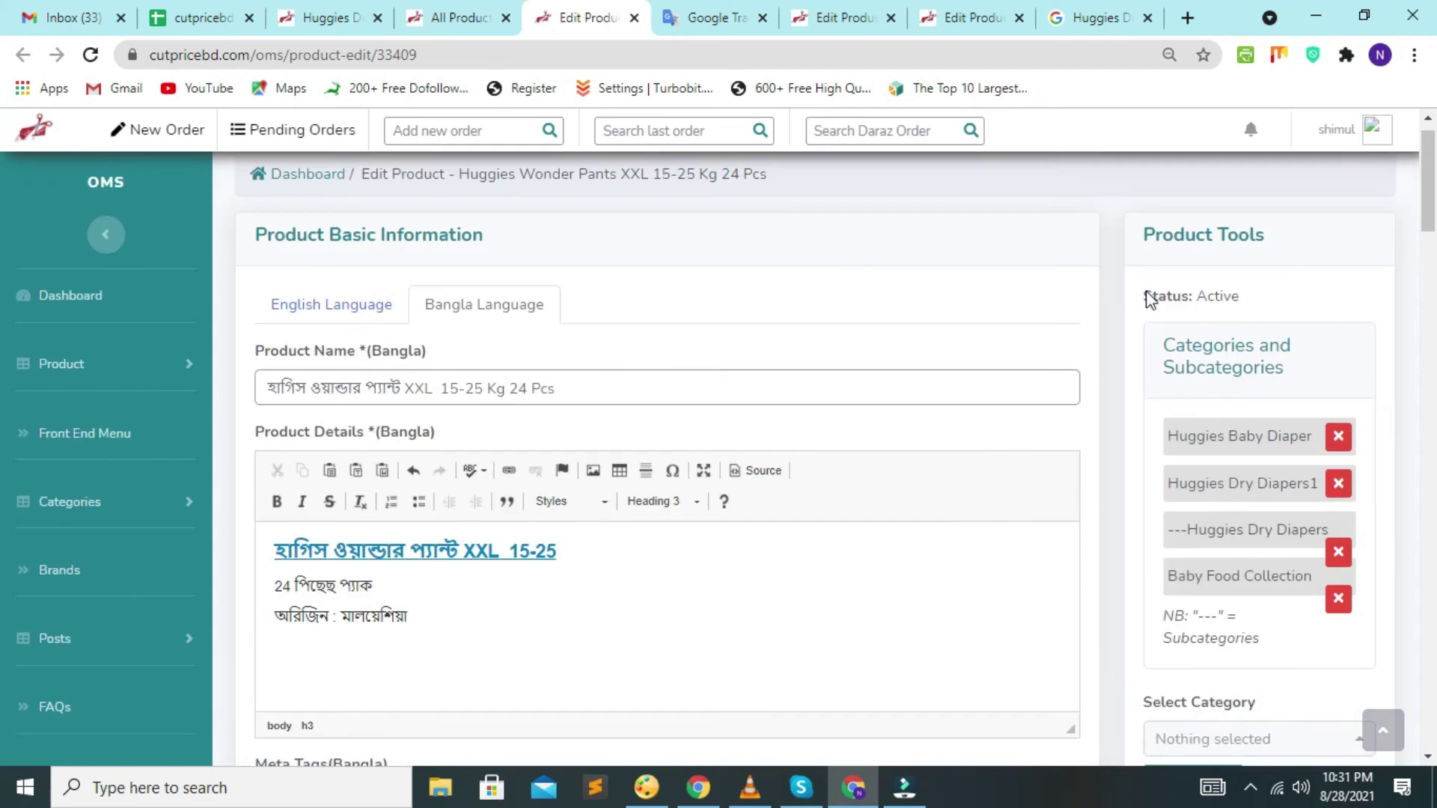
scroll(767, 420, down, 13)
scroll(666, 385, down, 12)
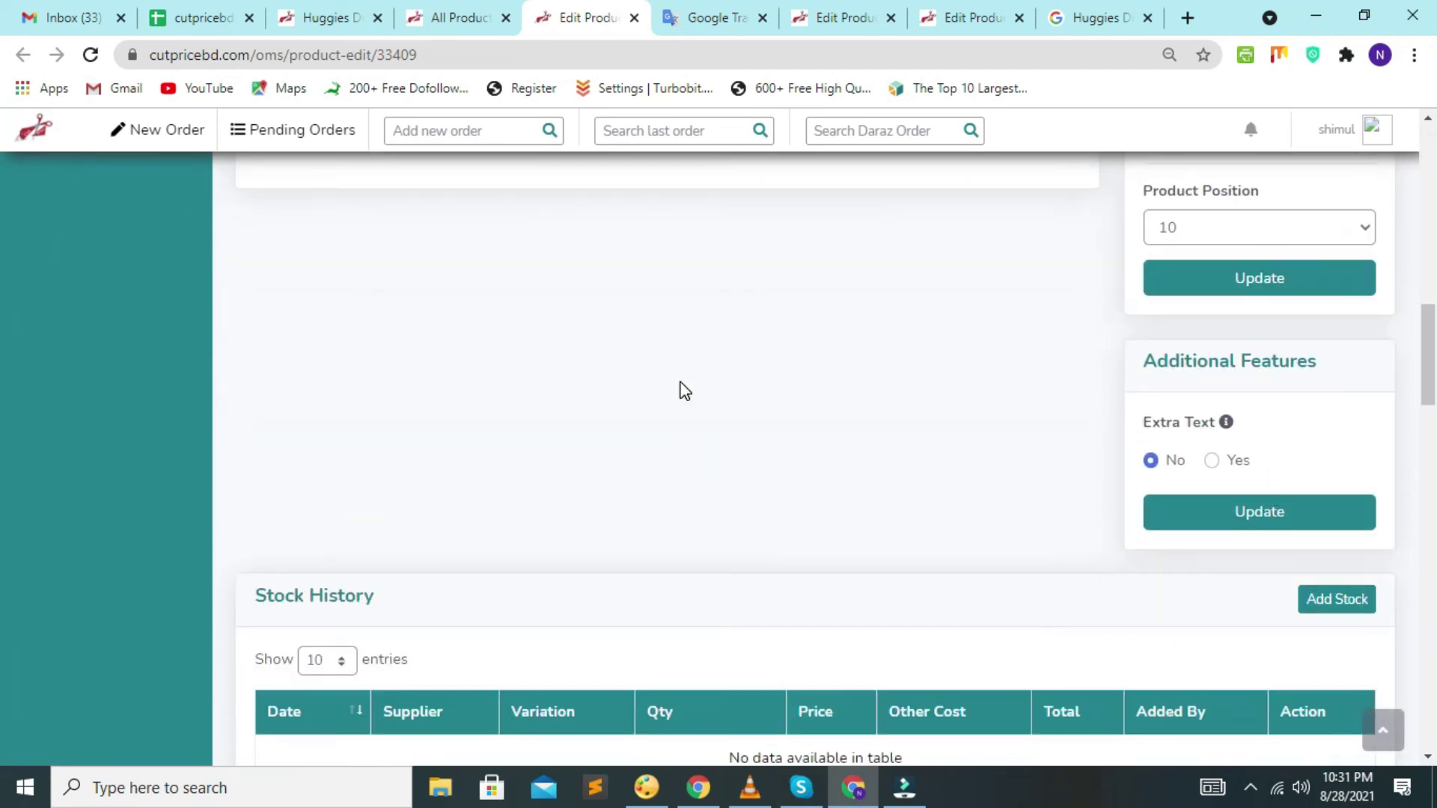
scroll(723, 404, down, 11)
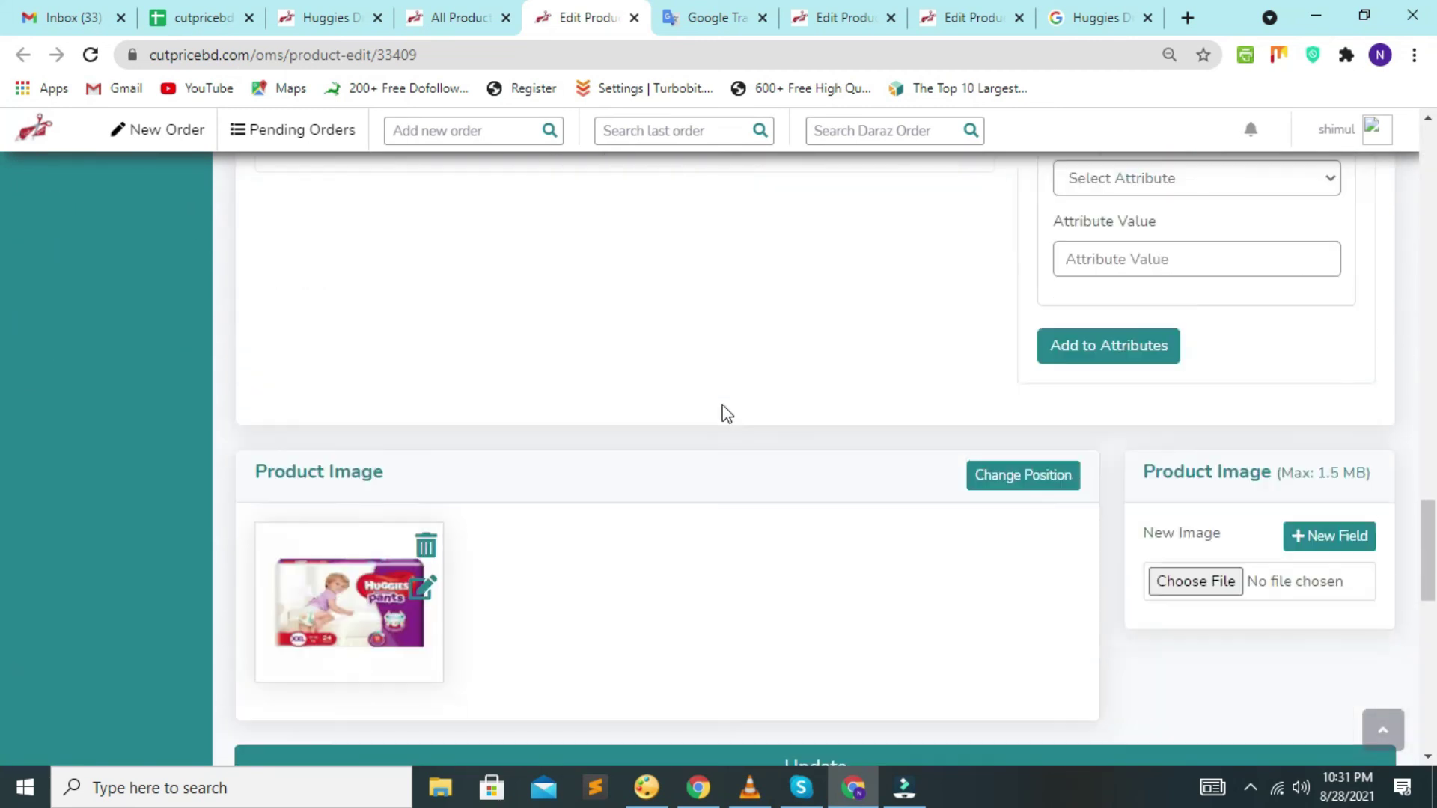
click(803, 449)
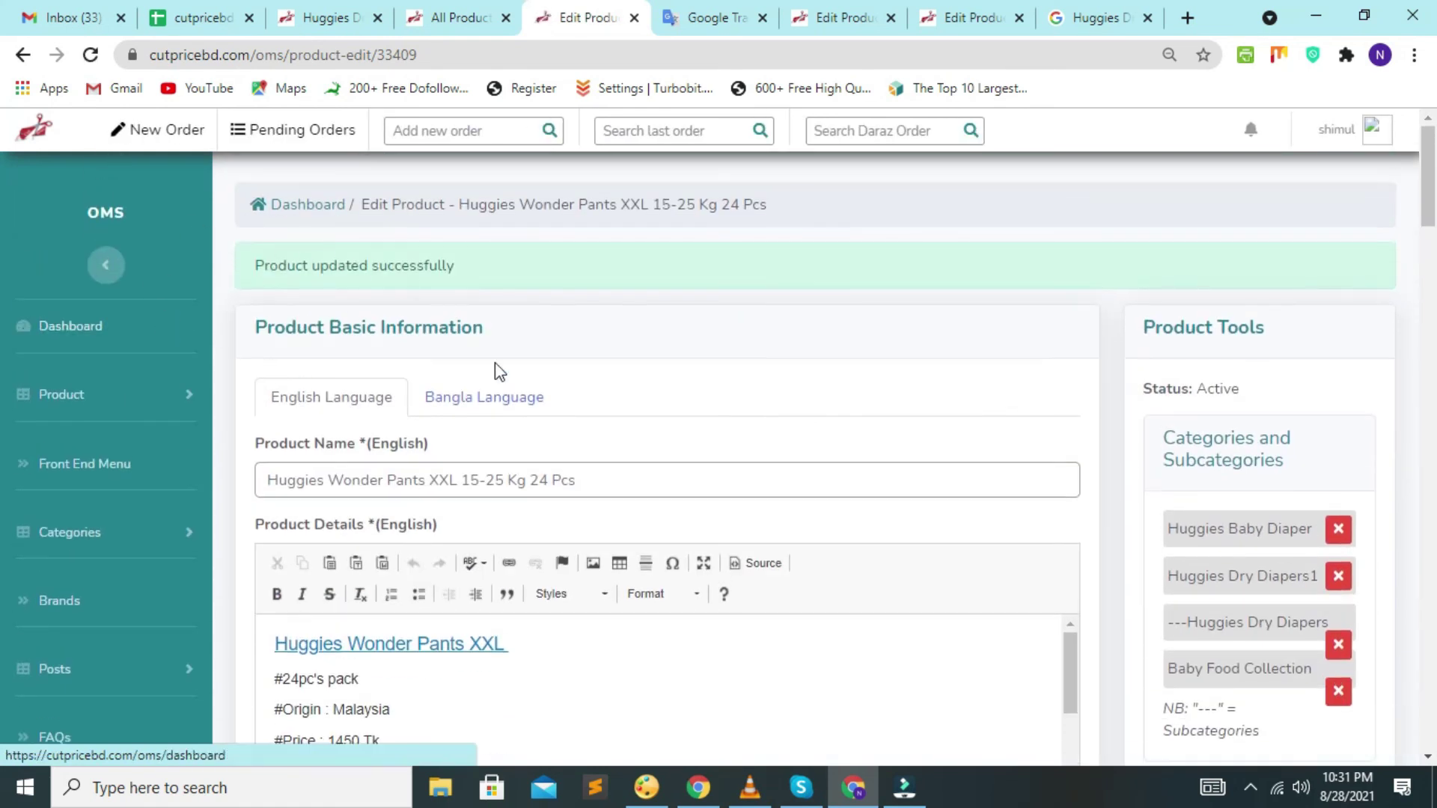
Step: Reload the shop's Huggies Dry Diapers category page and check its listing for the Huggies Wonder Pants XXL product
click(279, 11)
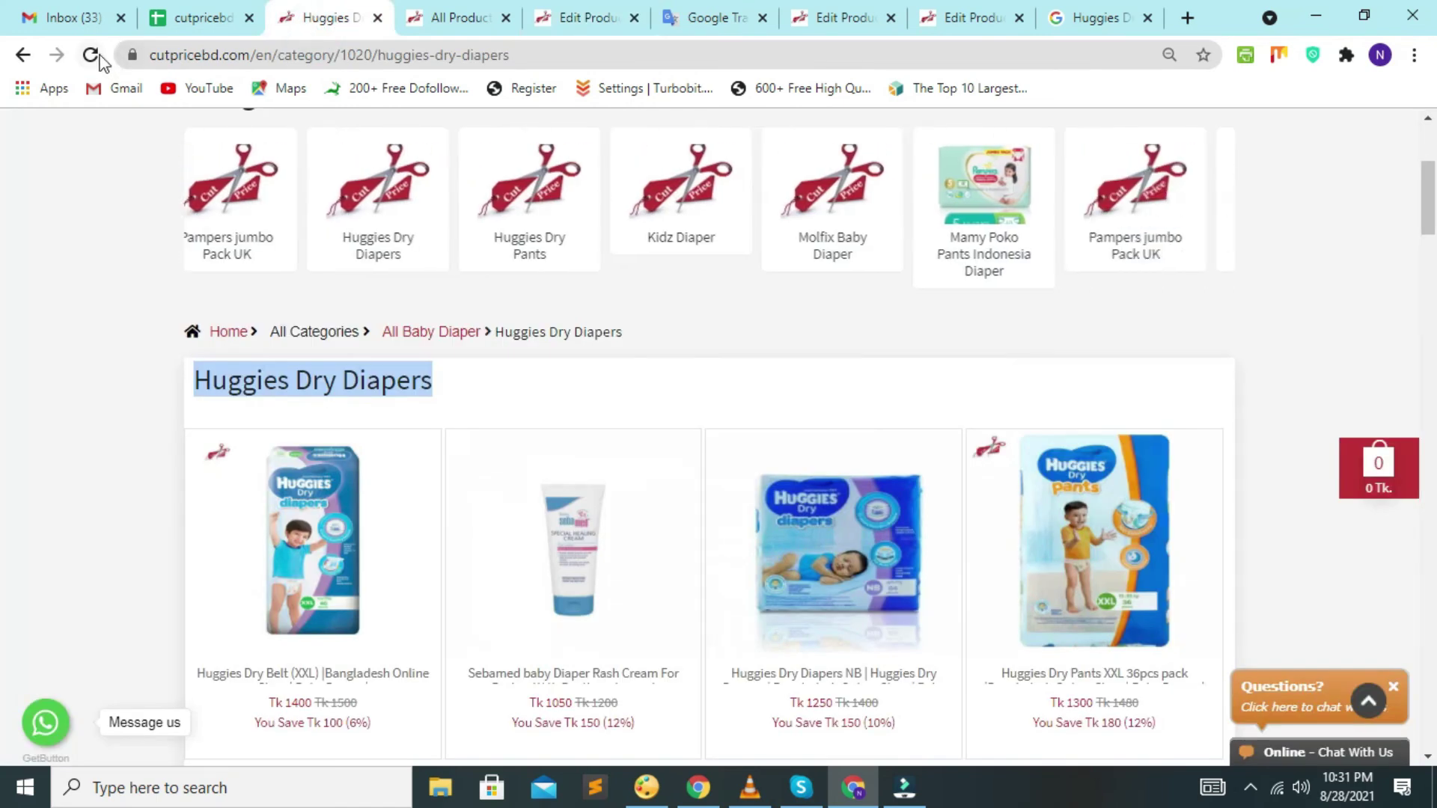
click(94, 55)
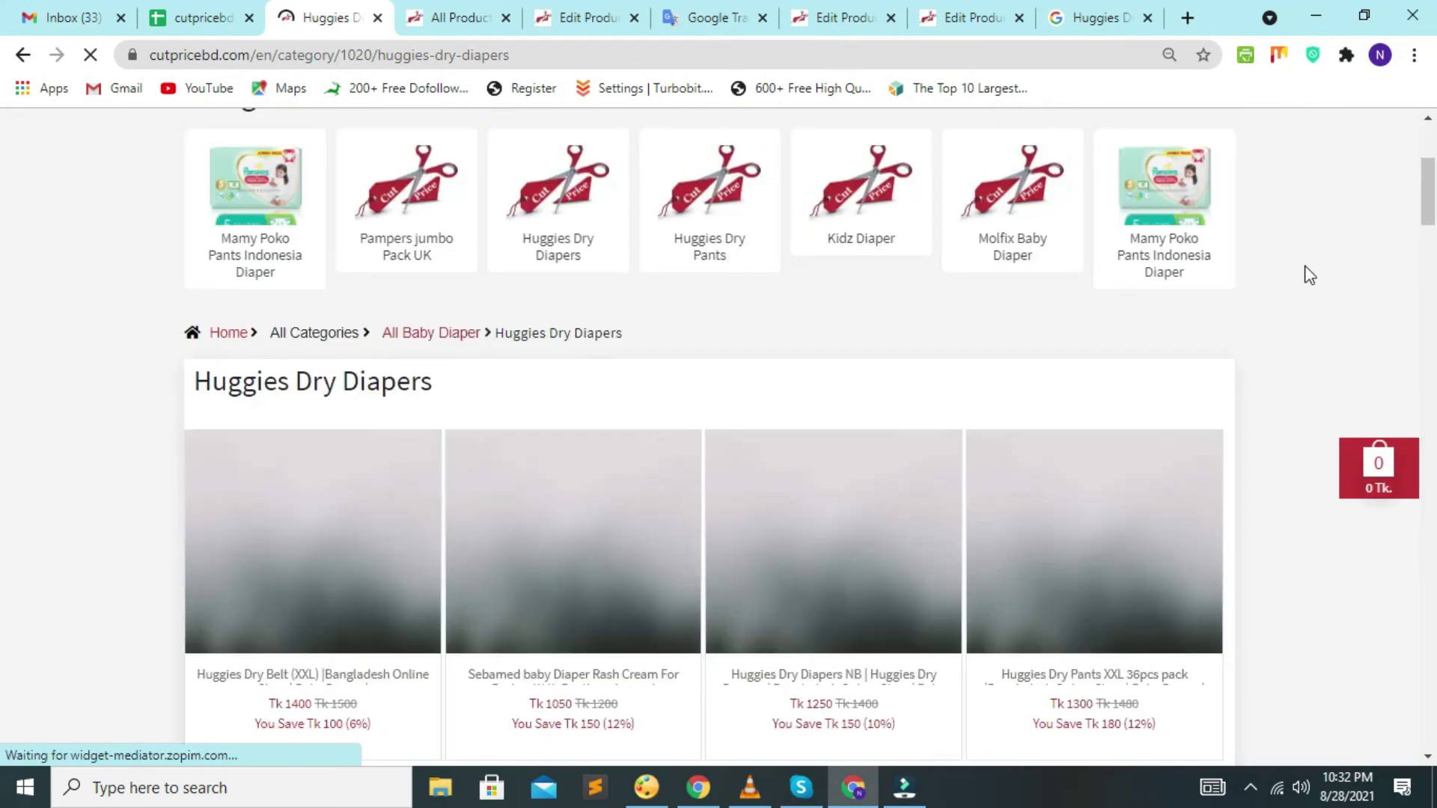
scroll(1130, 299, down, 20)
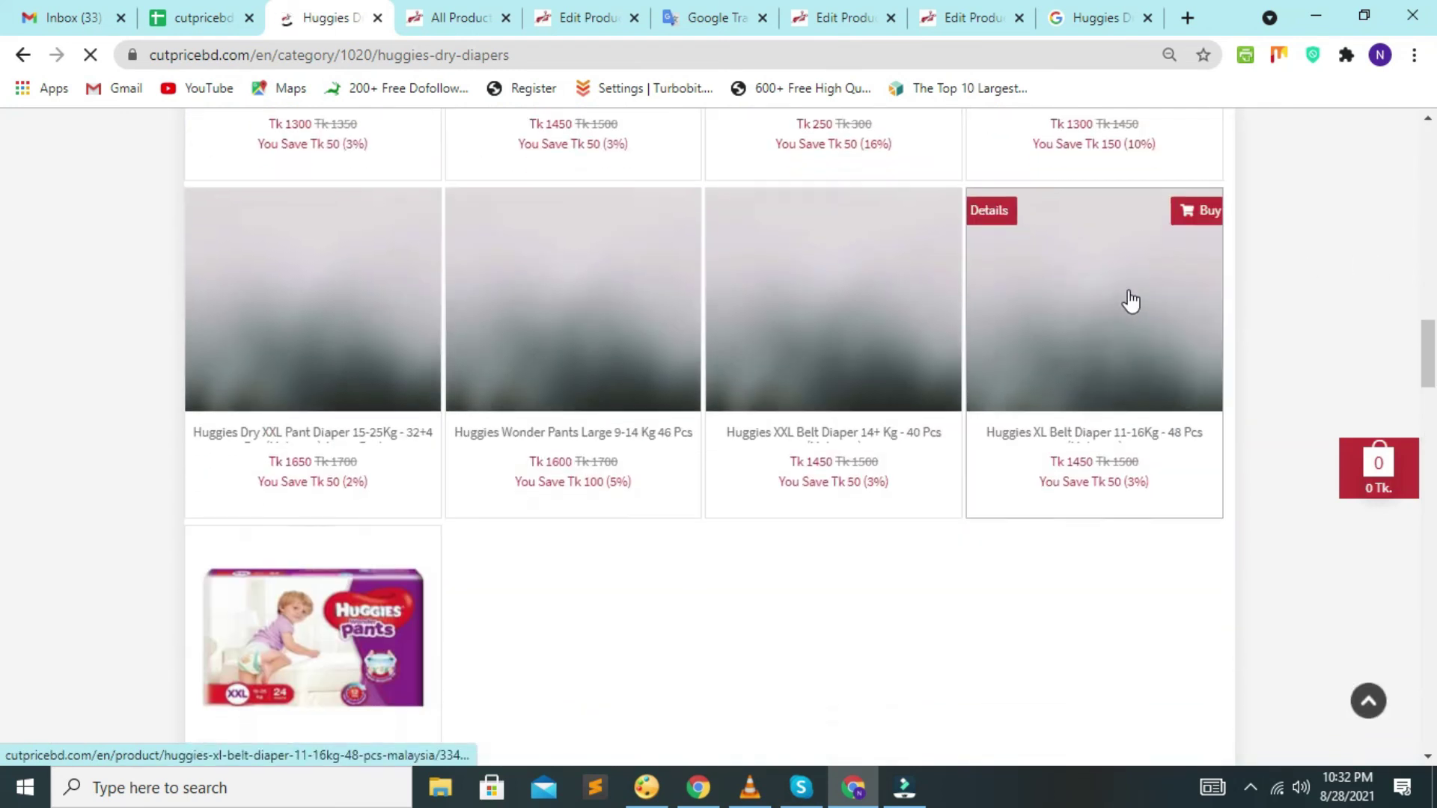
scroll(1131, 299, down, 4)
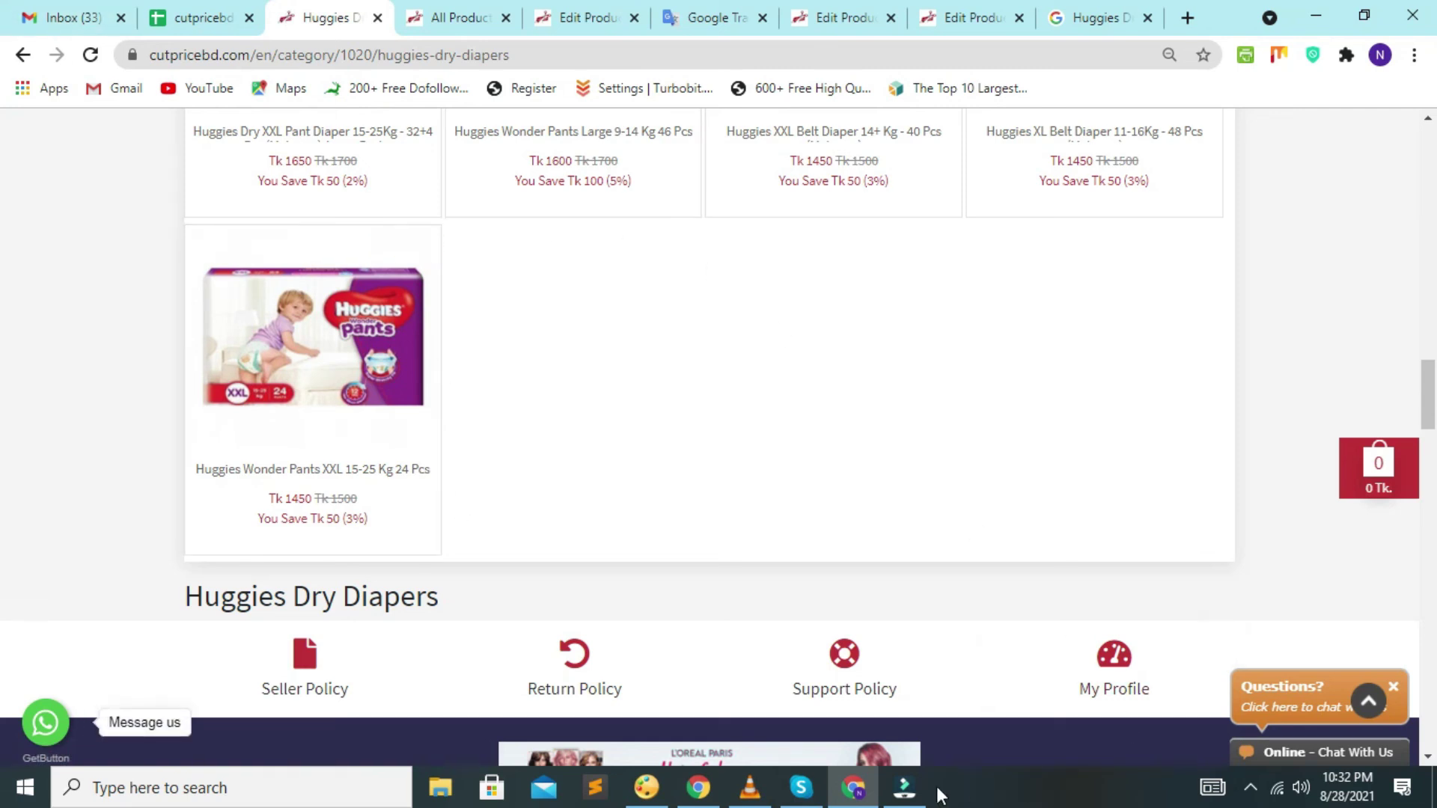
click(904, 788)
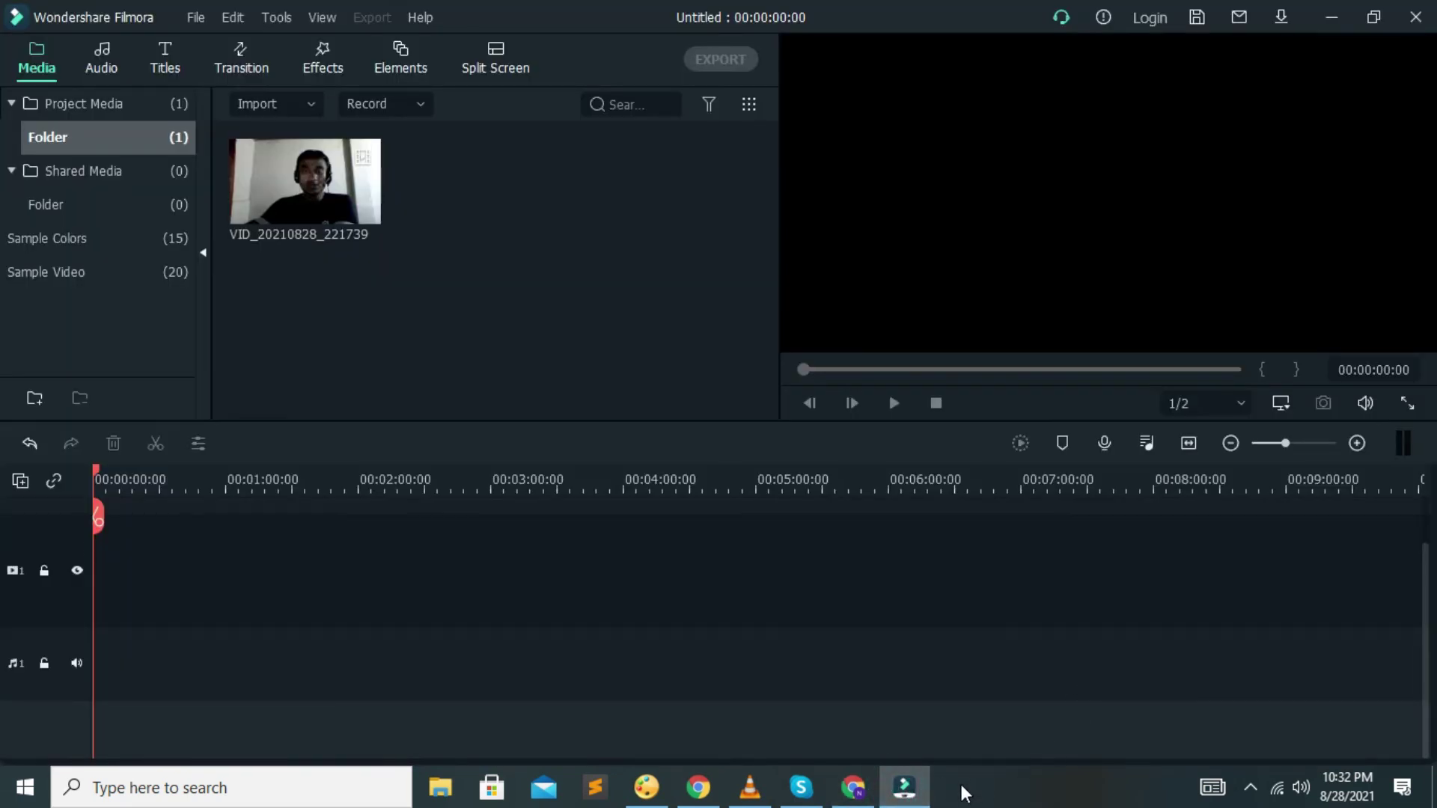